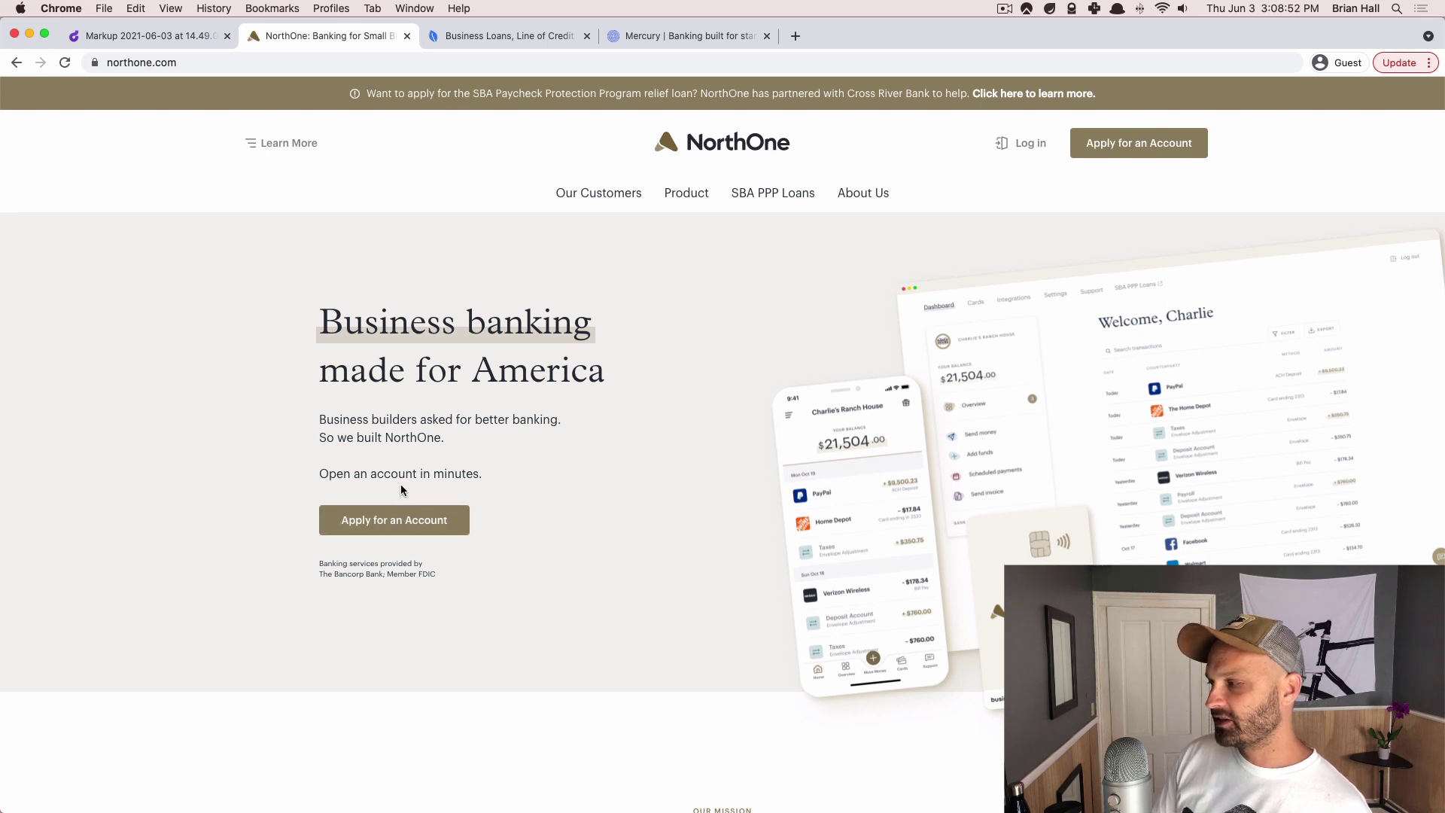
# Highlight NorthOne's 'Open an account in minutes.' line, then switch to the BlueVine tab
pyautogui.tripleClick(401, 470)
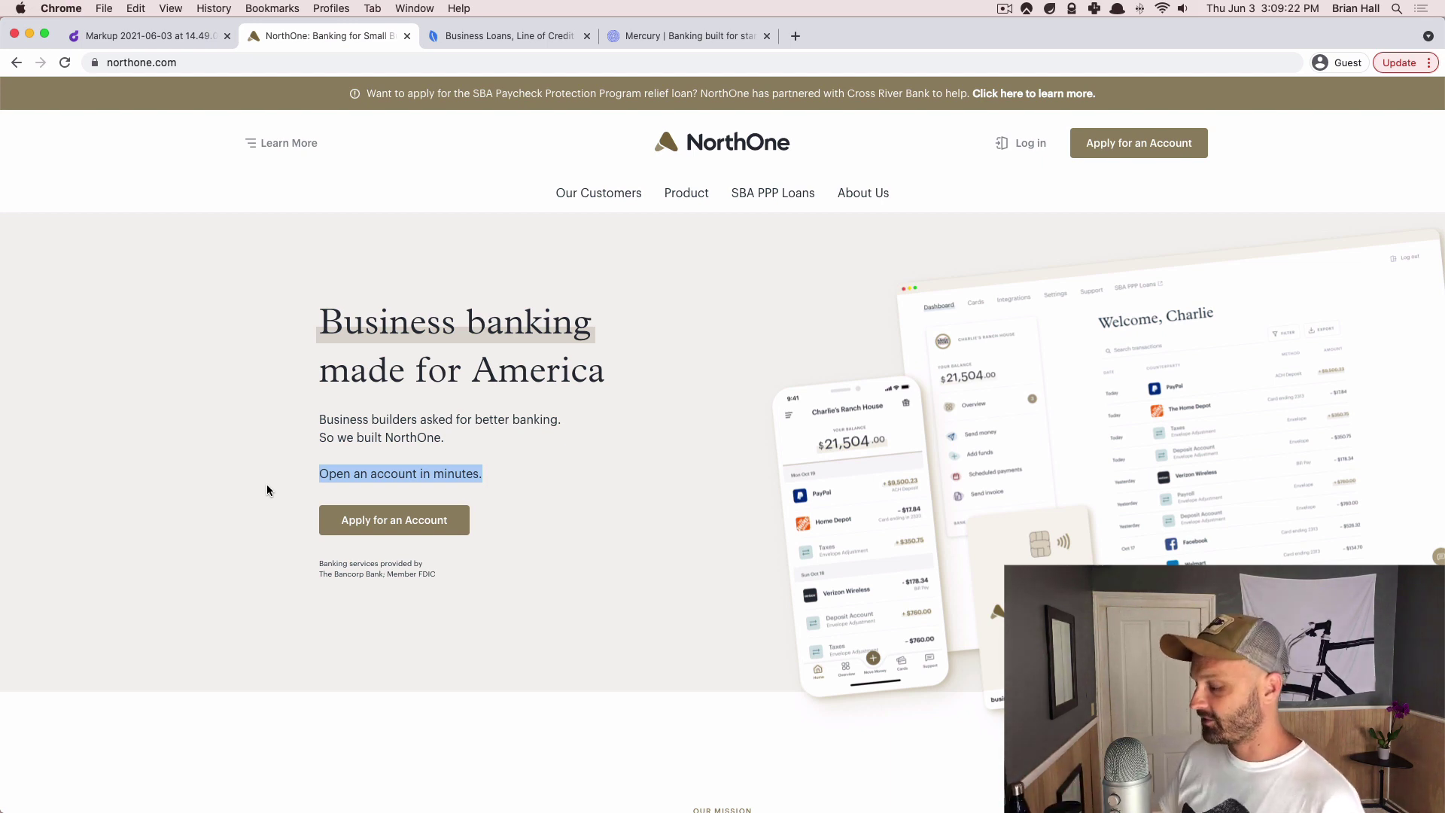
pyautogui.hotkey('ctrl', 'Tab')
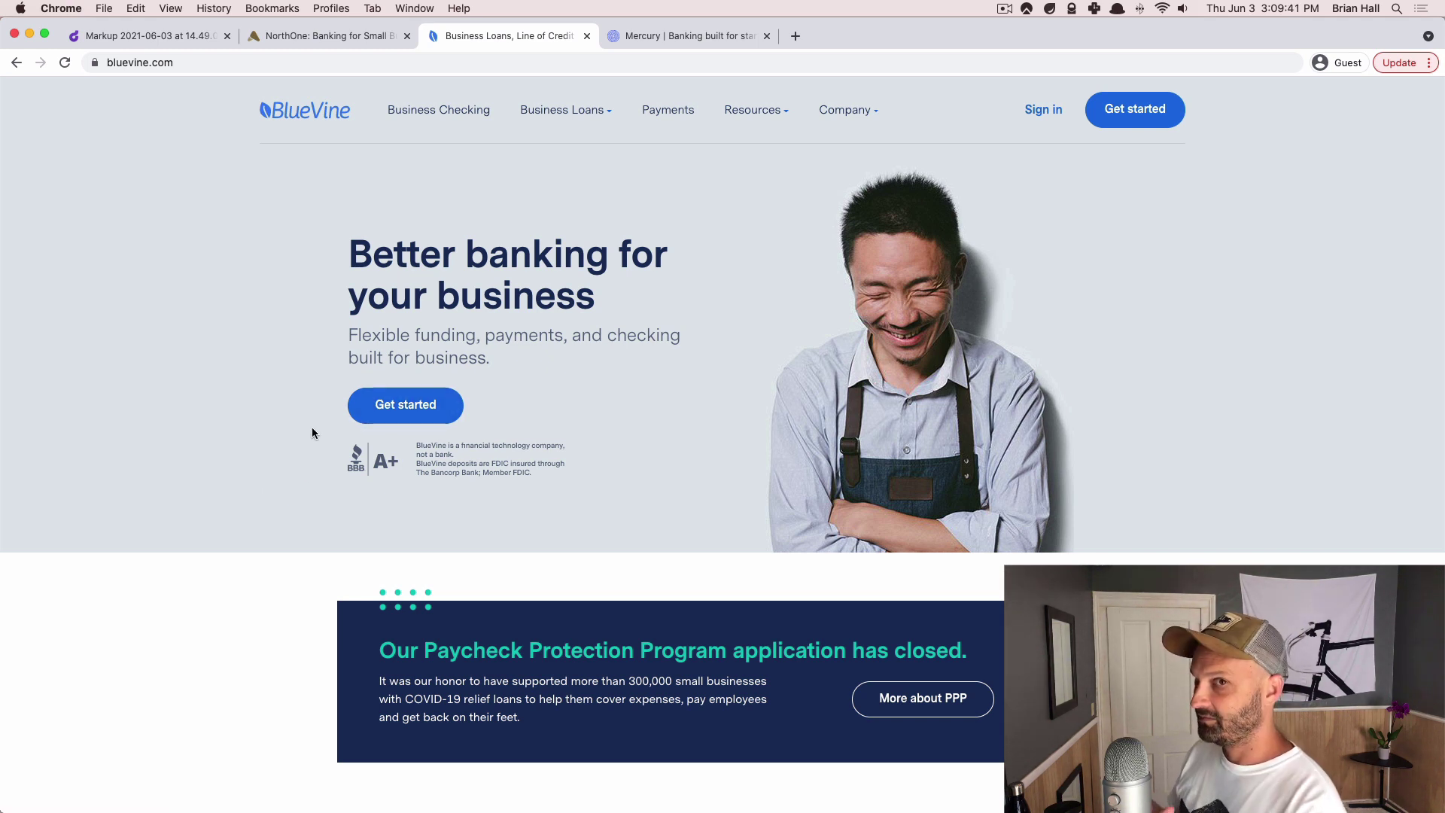
# Glance at Mercury's 'Banking built for startups' page, then cycle back to NorthOne
pyautogui.hotkey('ctrl', 'Tab')
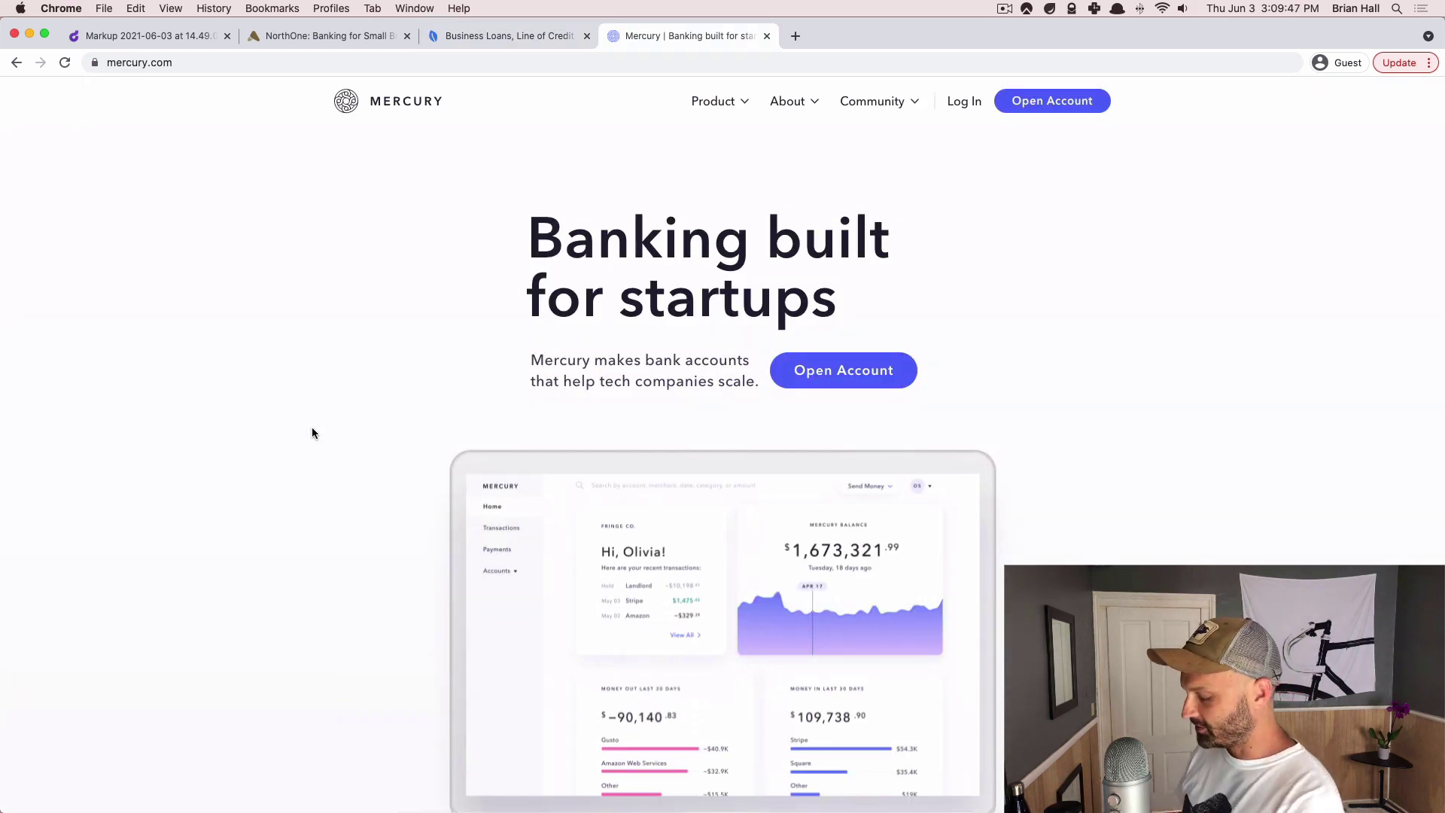
pyautogui.hotkey('ctrl', 'shift', 'Tab')
pyautogui.hotkey('ctrl', 'shift', 'Tab')
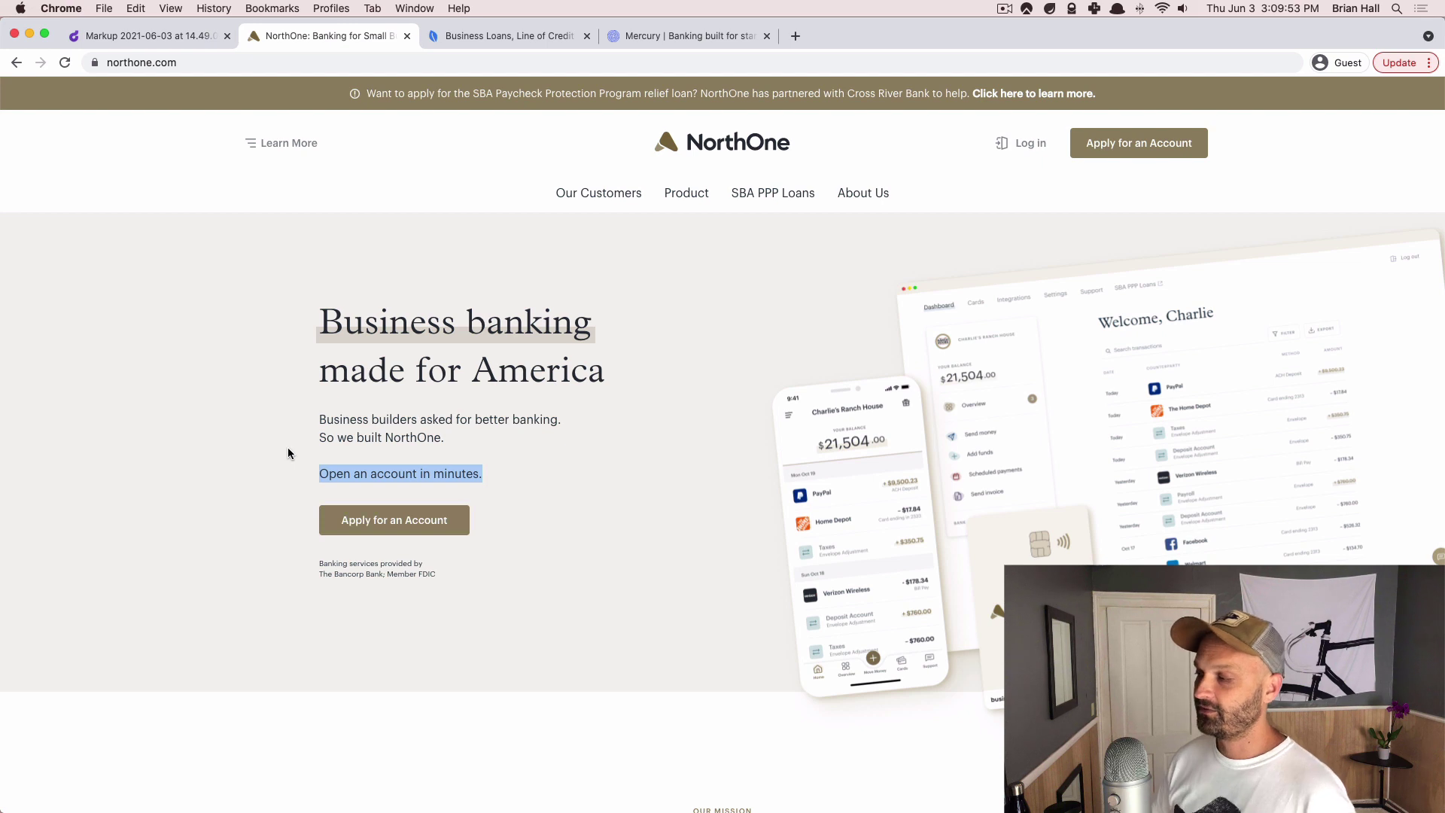
# Start a NorthOne application with 'Apply for an Account' to load the sign-up form
pyautogui.click(393, 525)
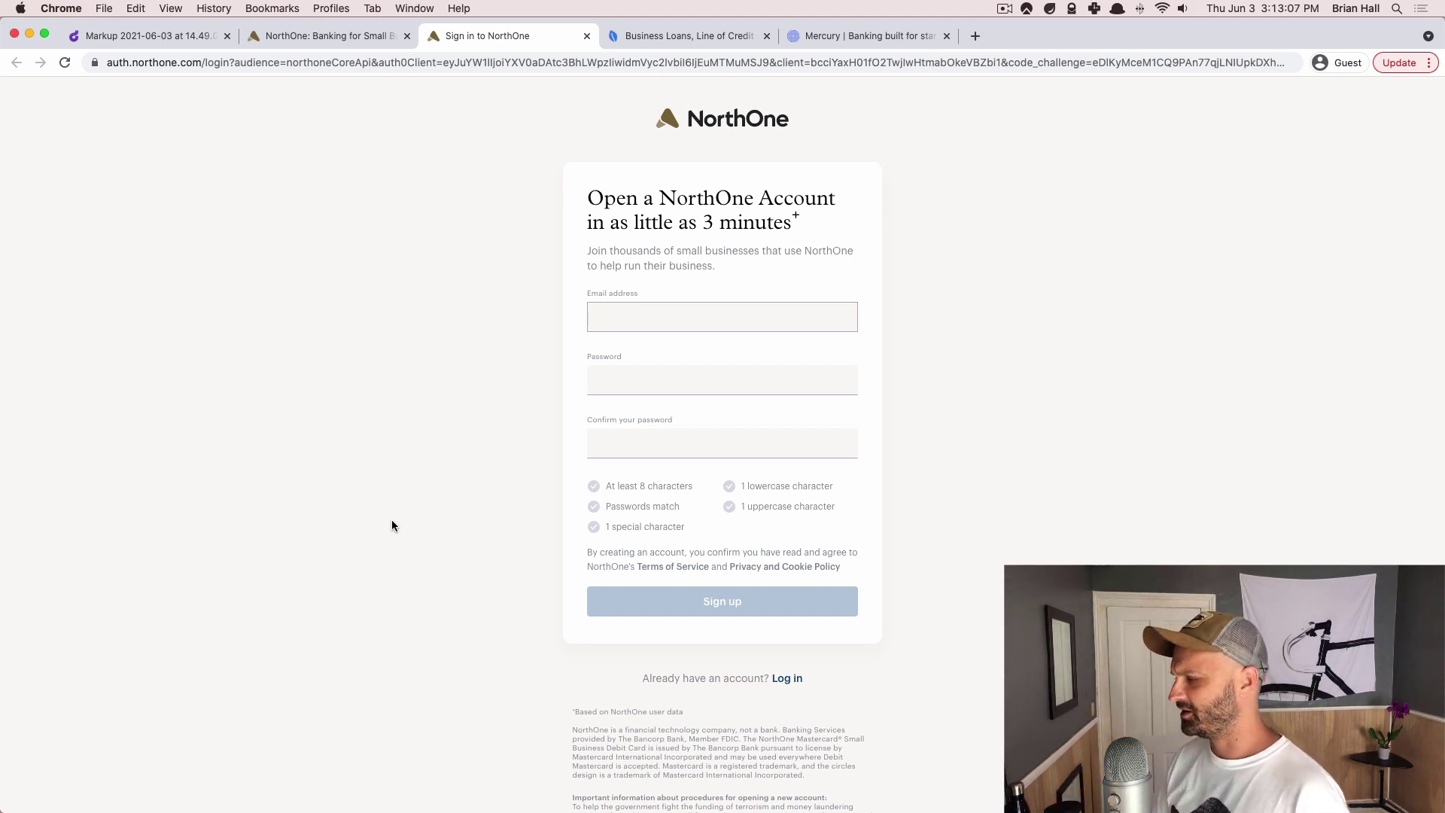
# Read the sign-up page's data footnote, 3-minute heading and intro paragraph, then return to the homepage tab
pyautogui.scroll(-2, 391, 525)
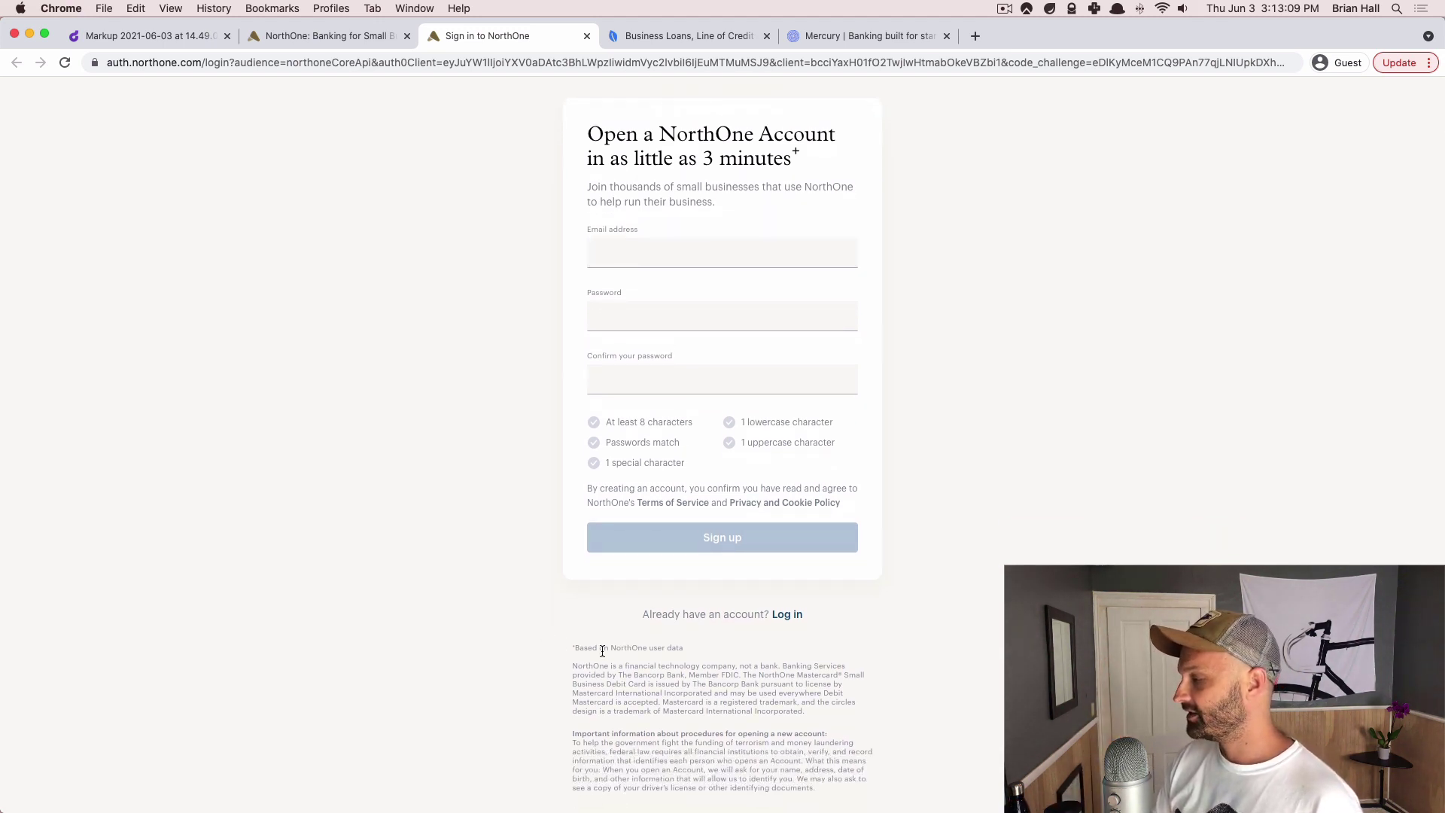
pyautogui.tripleClick(602, 651)
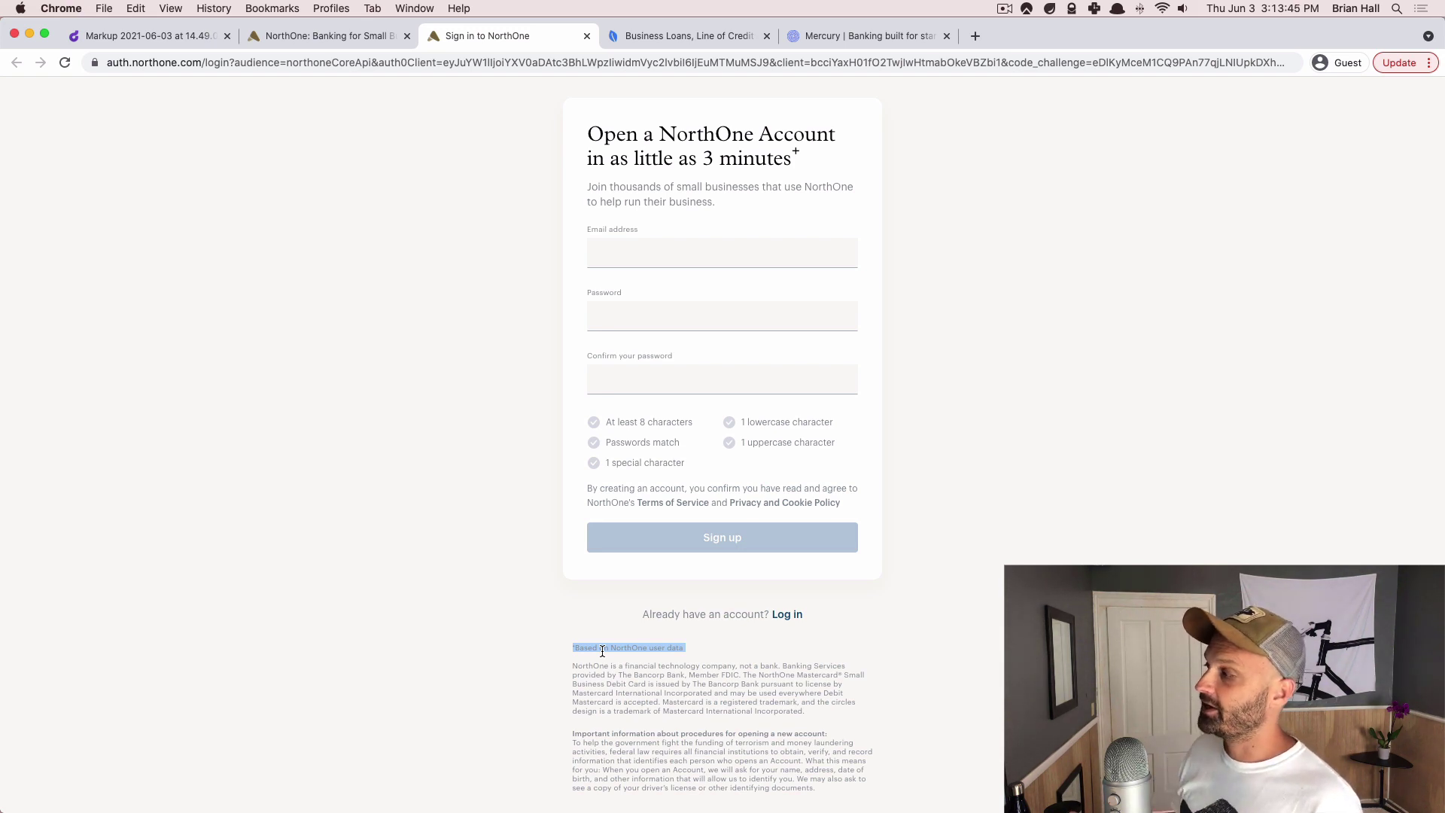
pyautogui.tripleClick(730, 160)
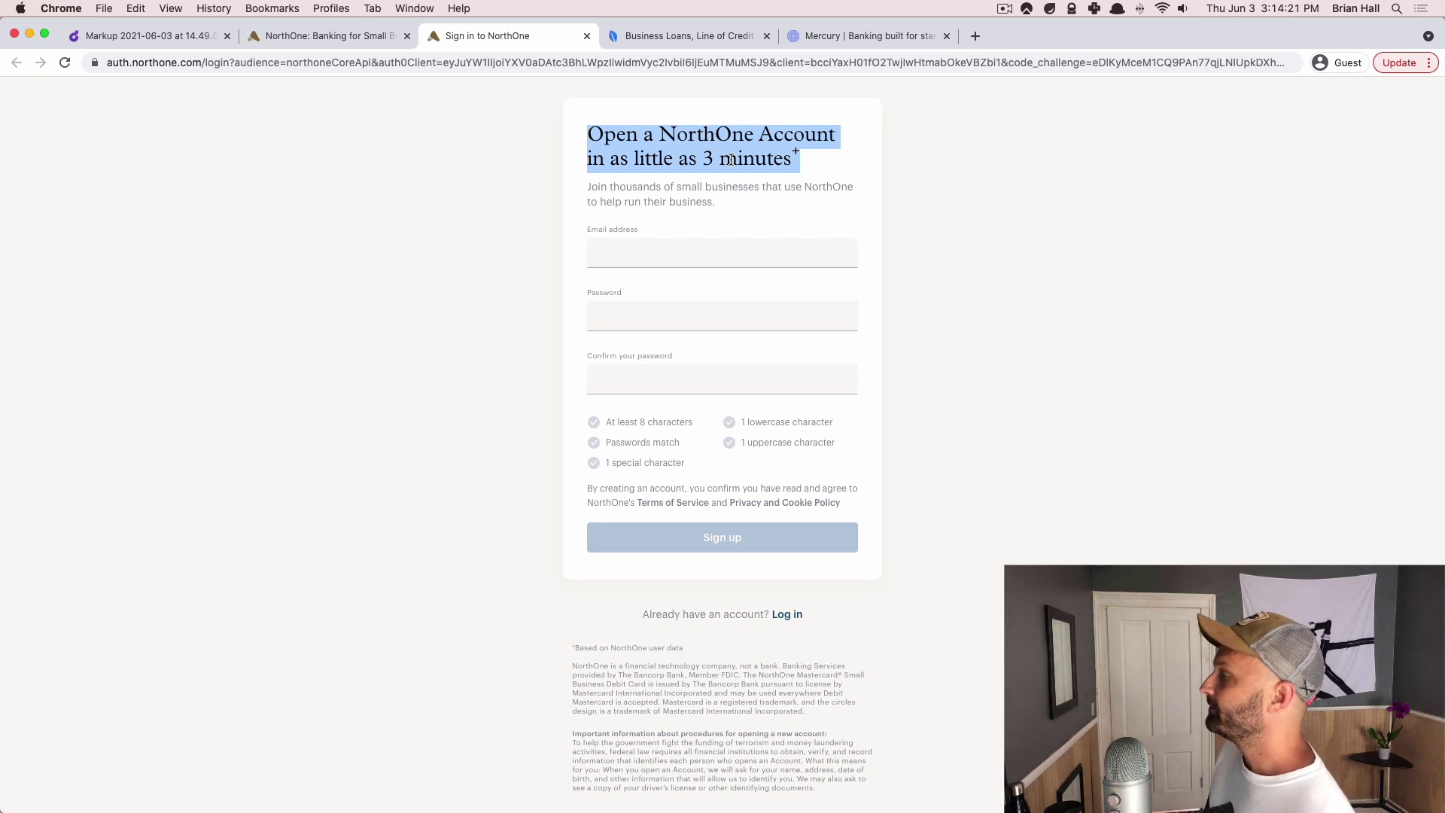
pyautogui.tripleClick(718, 185)
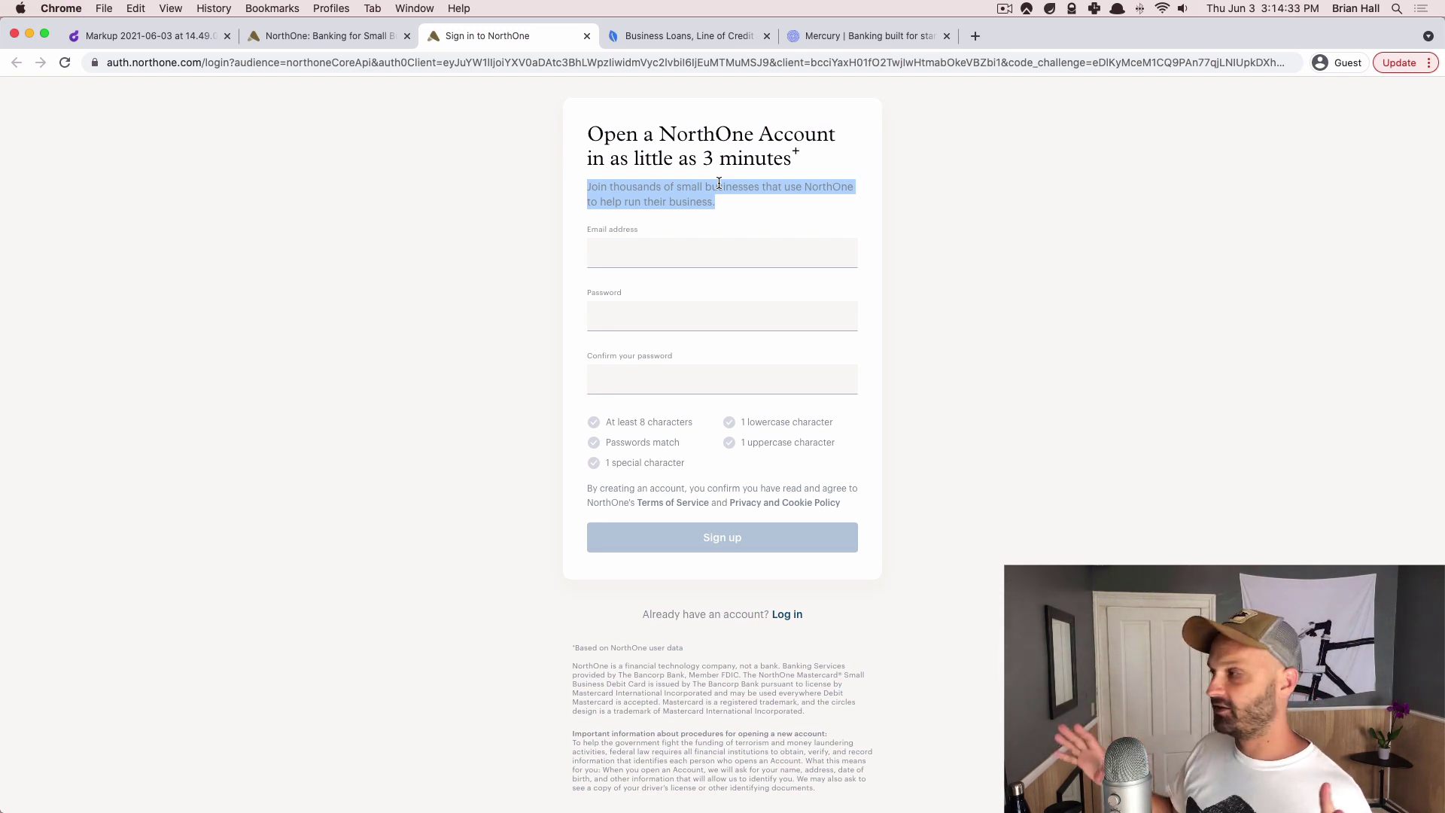
pyautogui.hotkey('ctrl', 'shift', 'Tab')
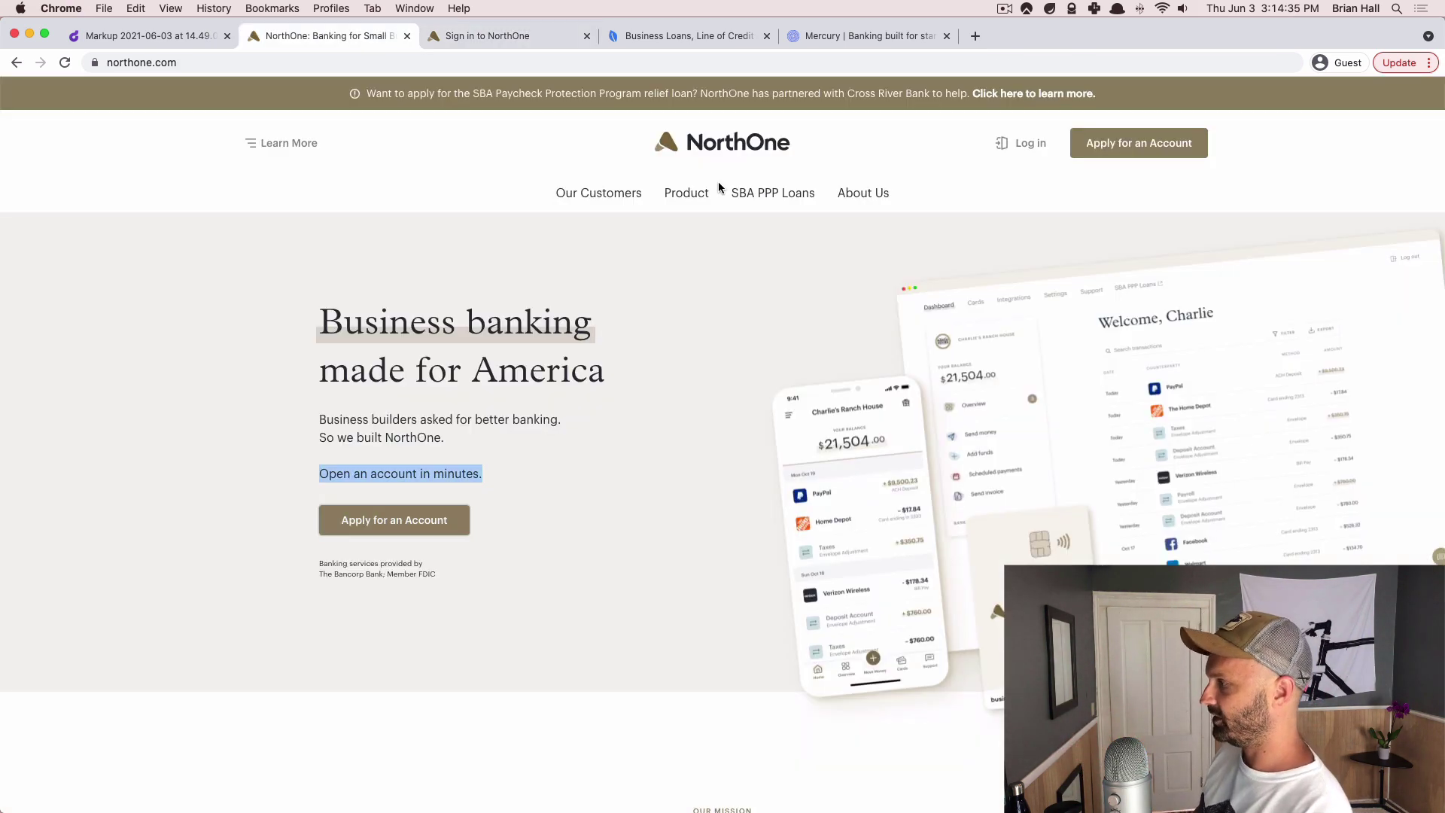
# Skim the NorthOne homepage, then go back to the 'Sign in to NorthOne' sign-up tab
pyautogui.scroll(-10, 719, 187)
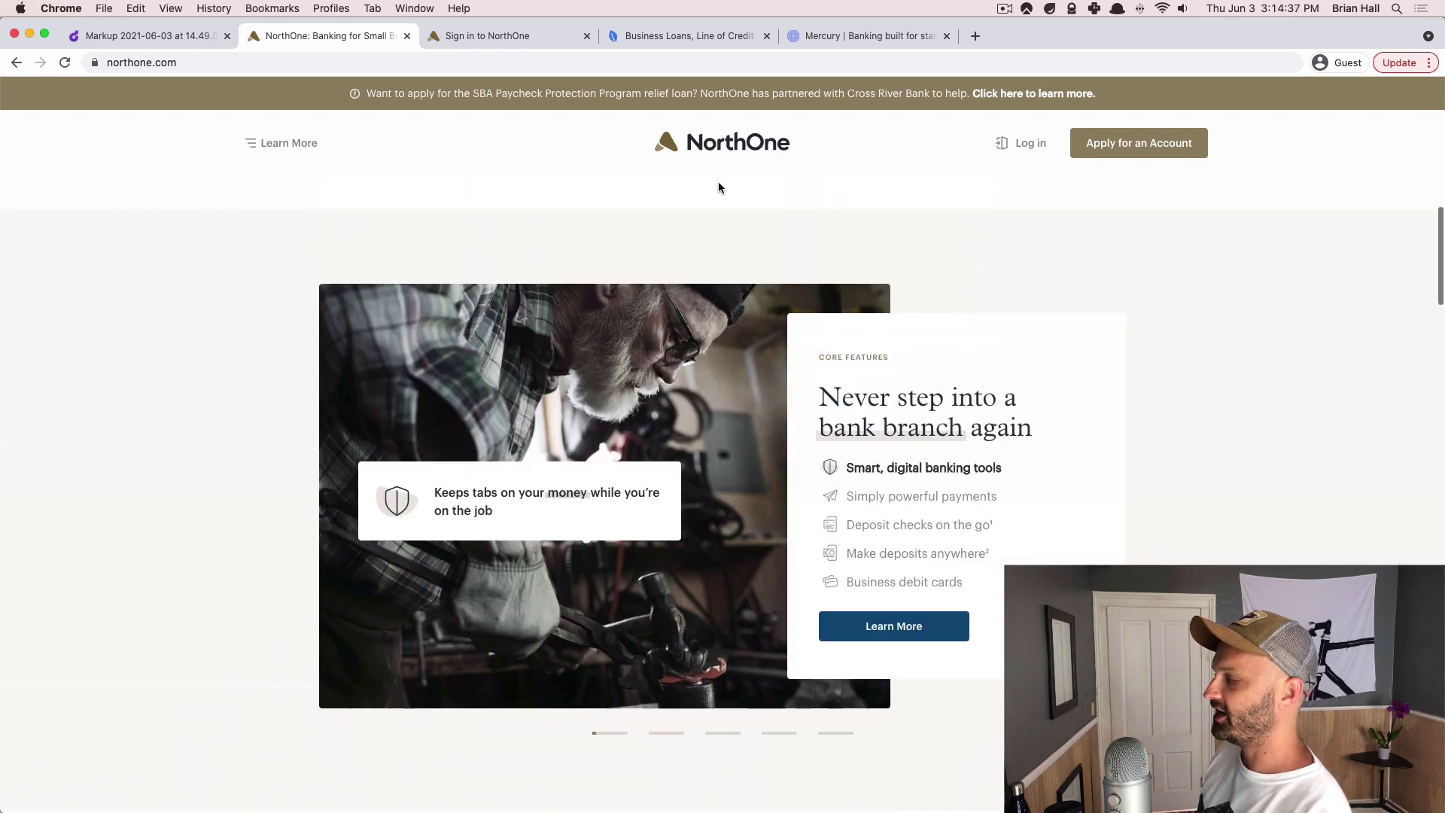
pyautogui.scroll(10, 719, 187)
pyautogui.hotkey('ctrl', 'Tab')
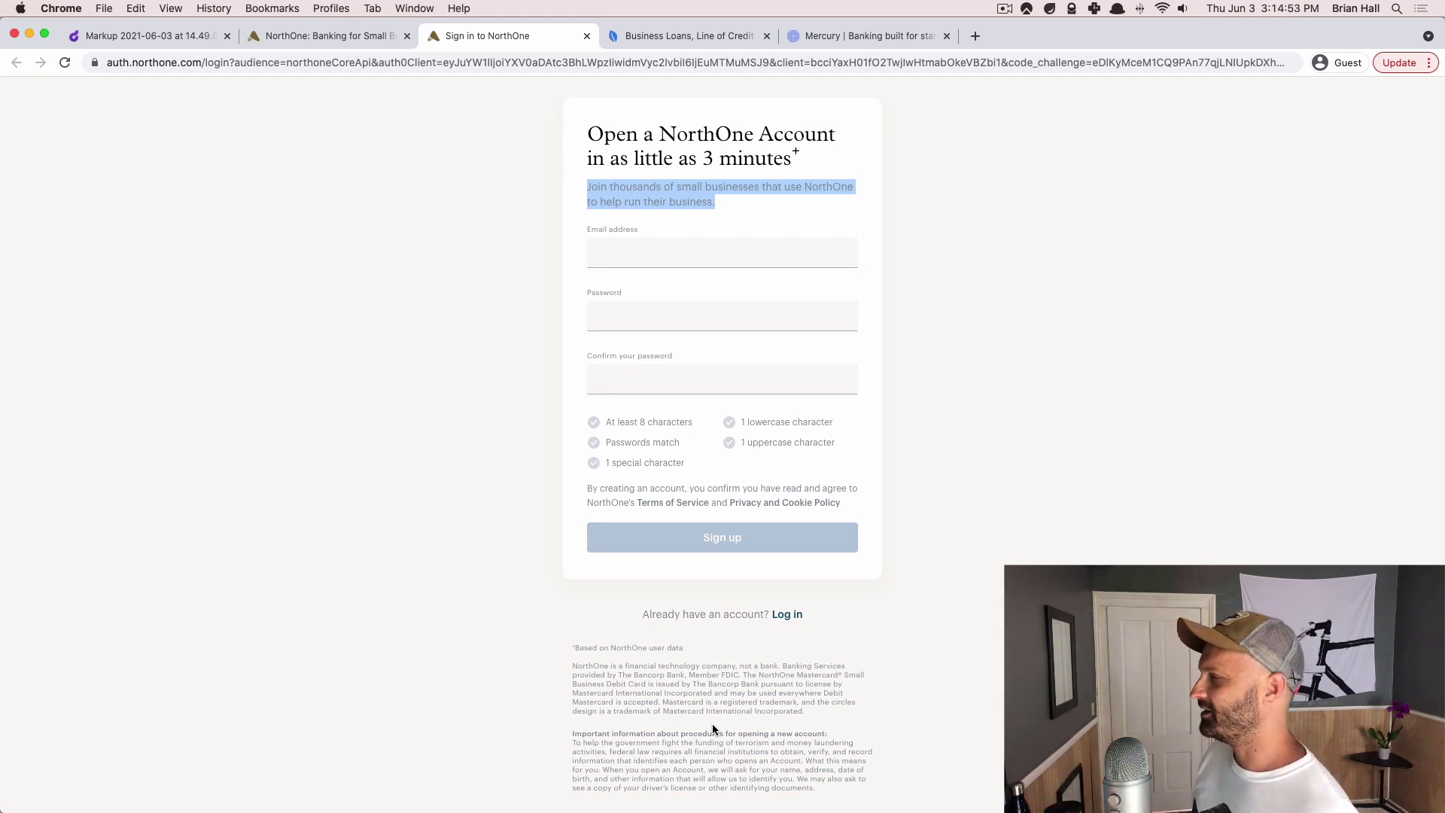
# Enter the account email and paste a password meeting all four strength requirements
pyautogui.click(667, 263)
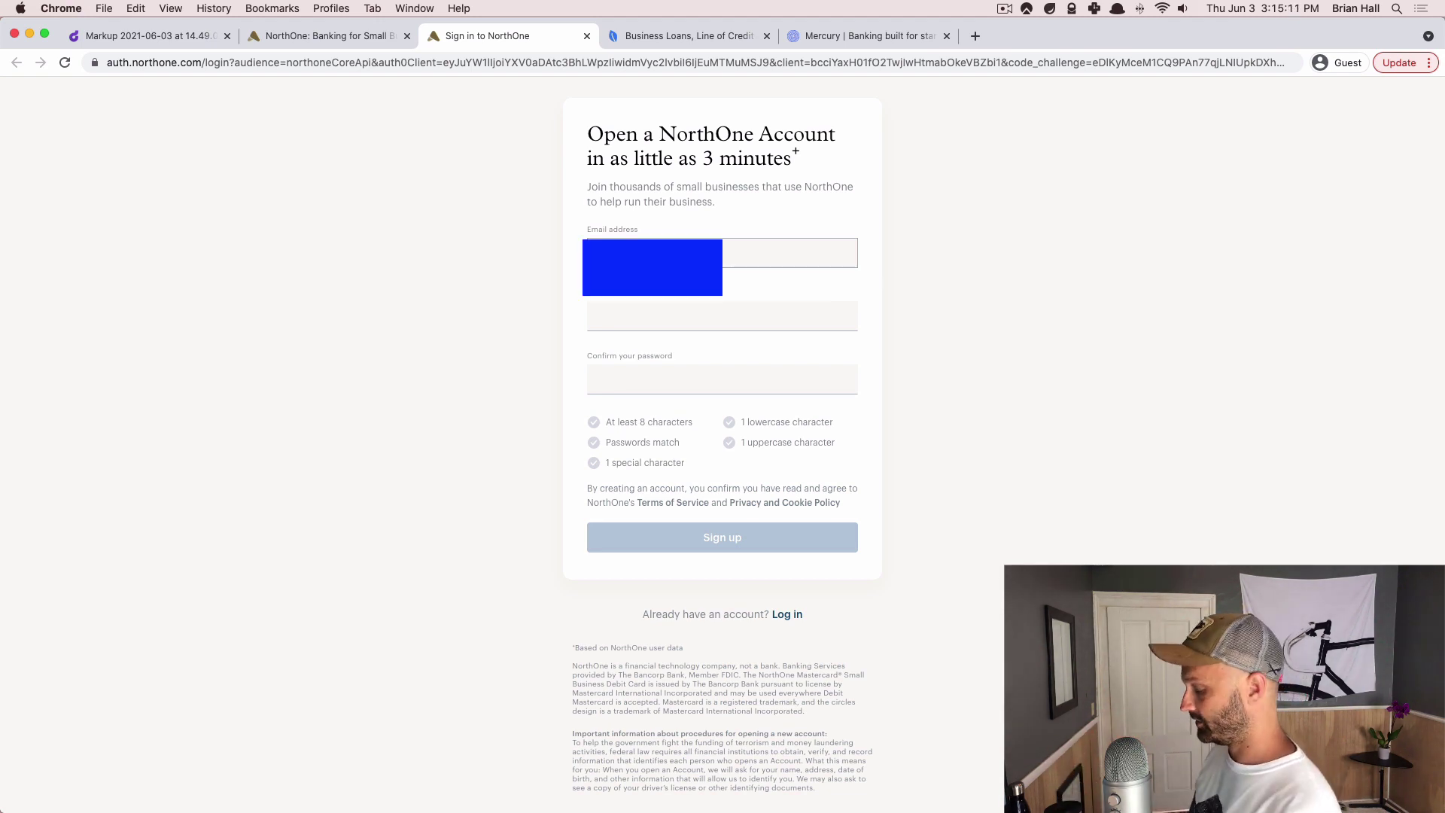
pyautogui.click(597, 316)
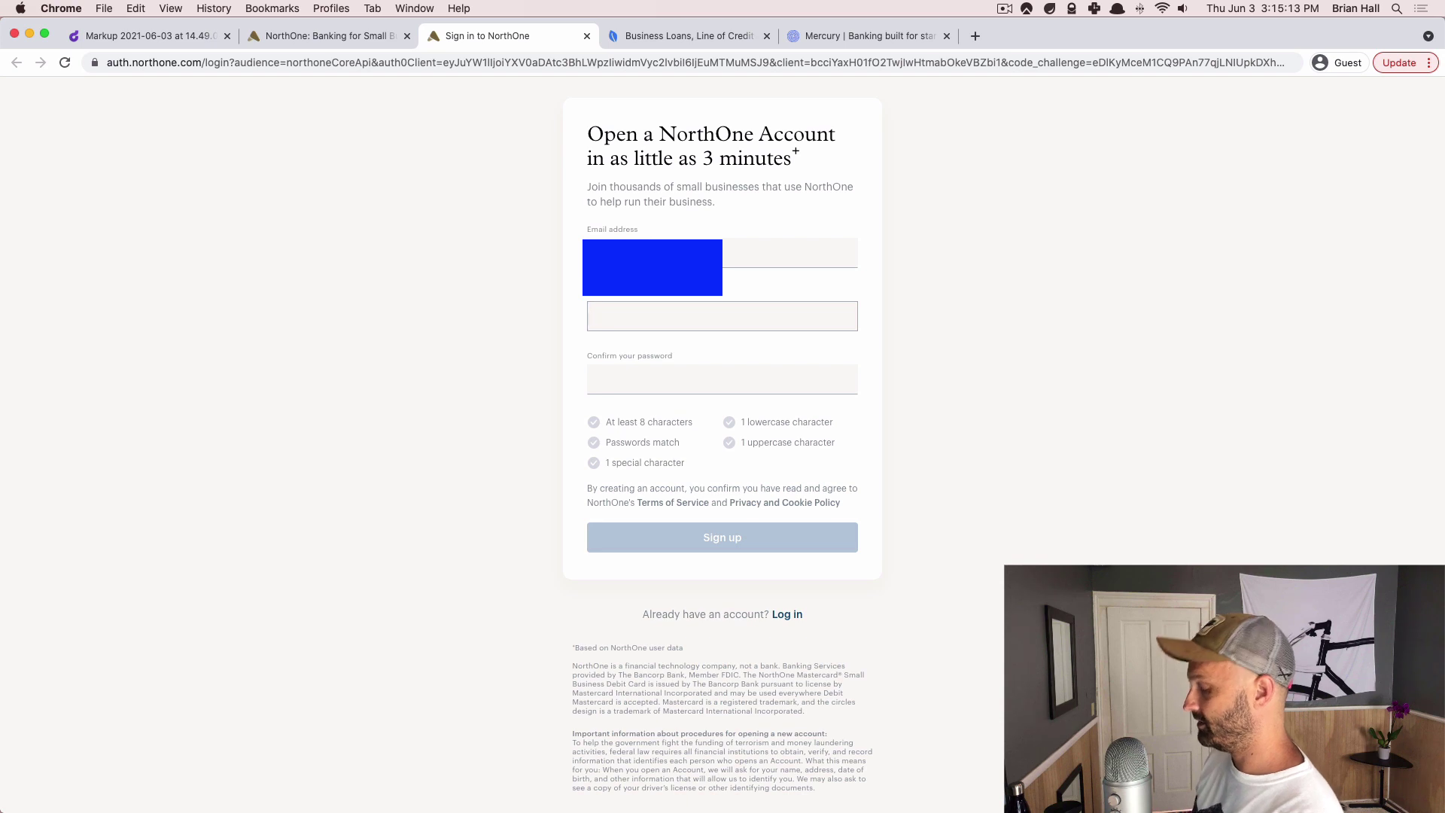
pyautogui.press('super+v')
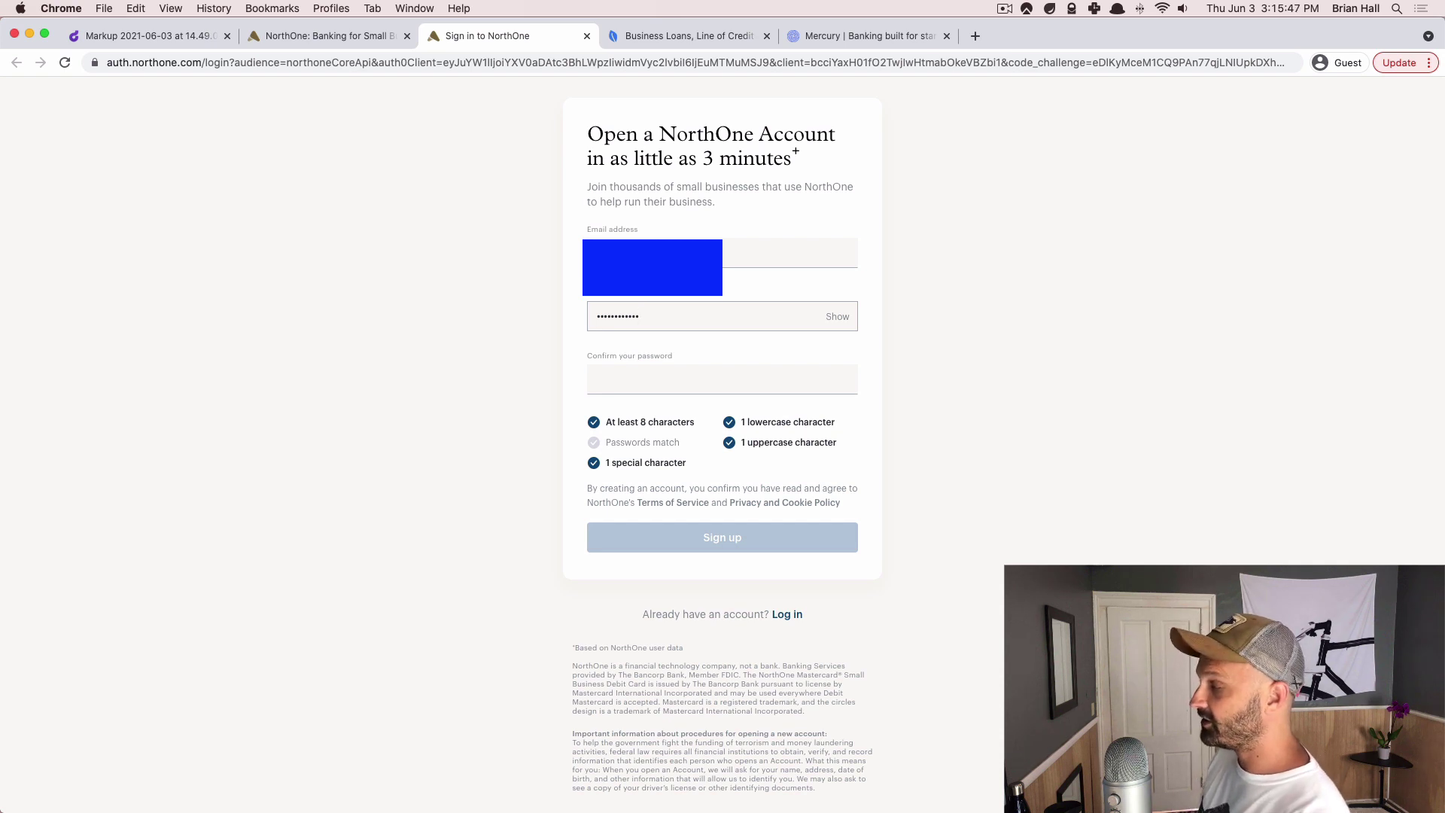
pyautogui.click(597, 379)
# Paste the same password into Confirm your password so 'Passwords match' is checked
pyautogui.press('super+v')
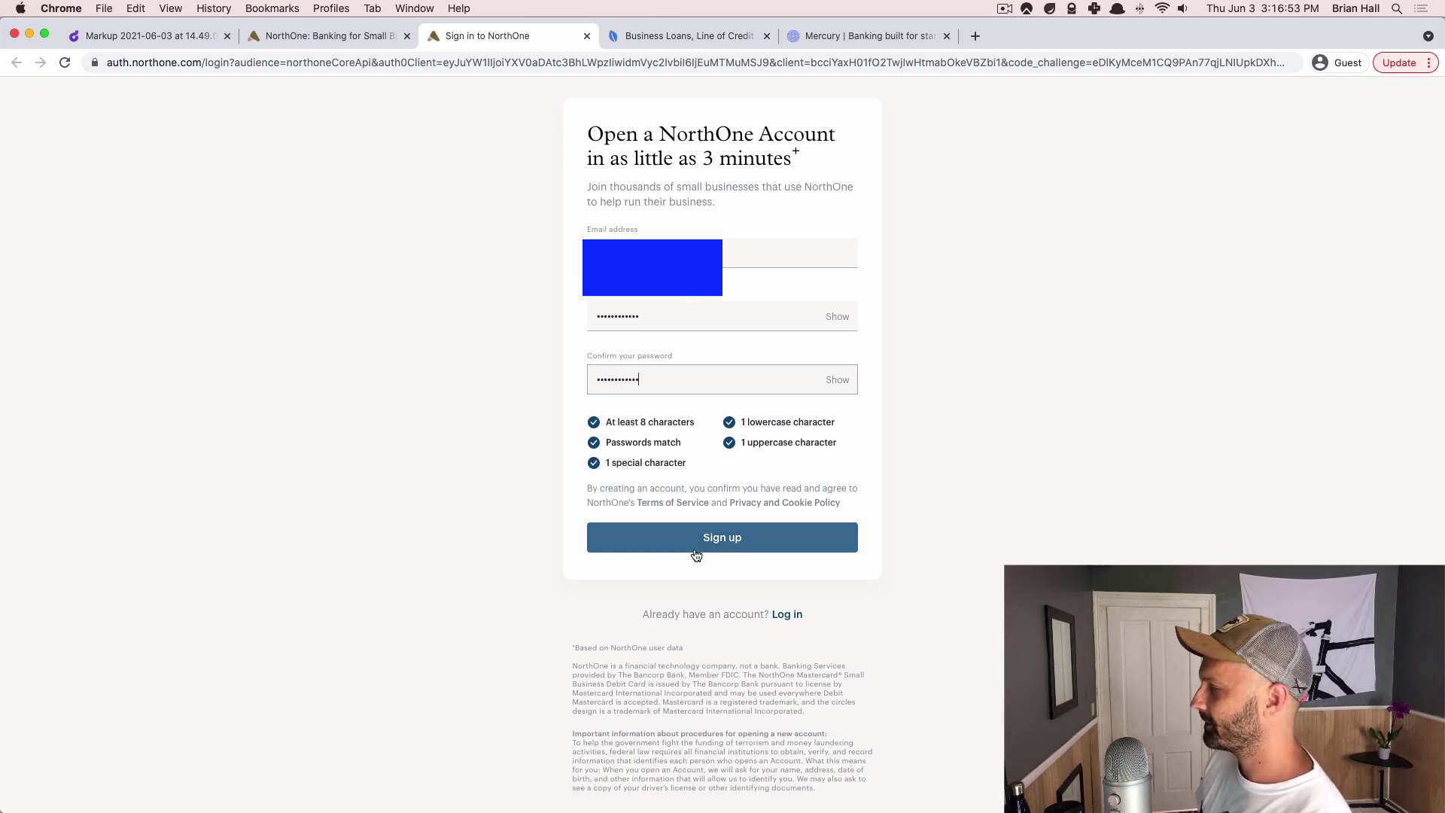
# Sign up to create the account and reach the 'What is your phone number?' step
pyautogui.click(739, 544)
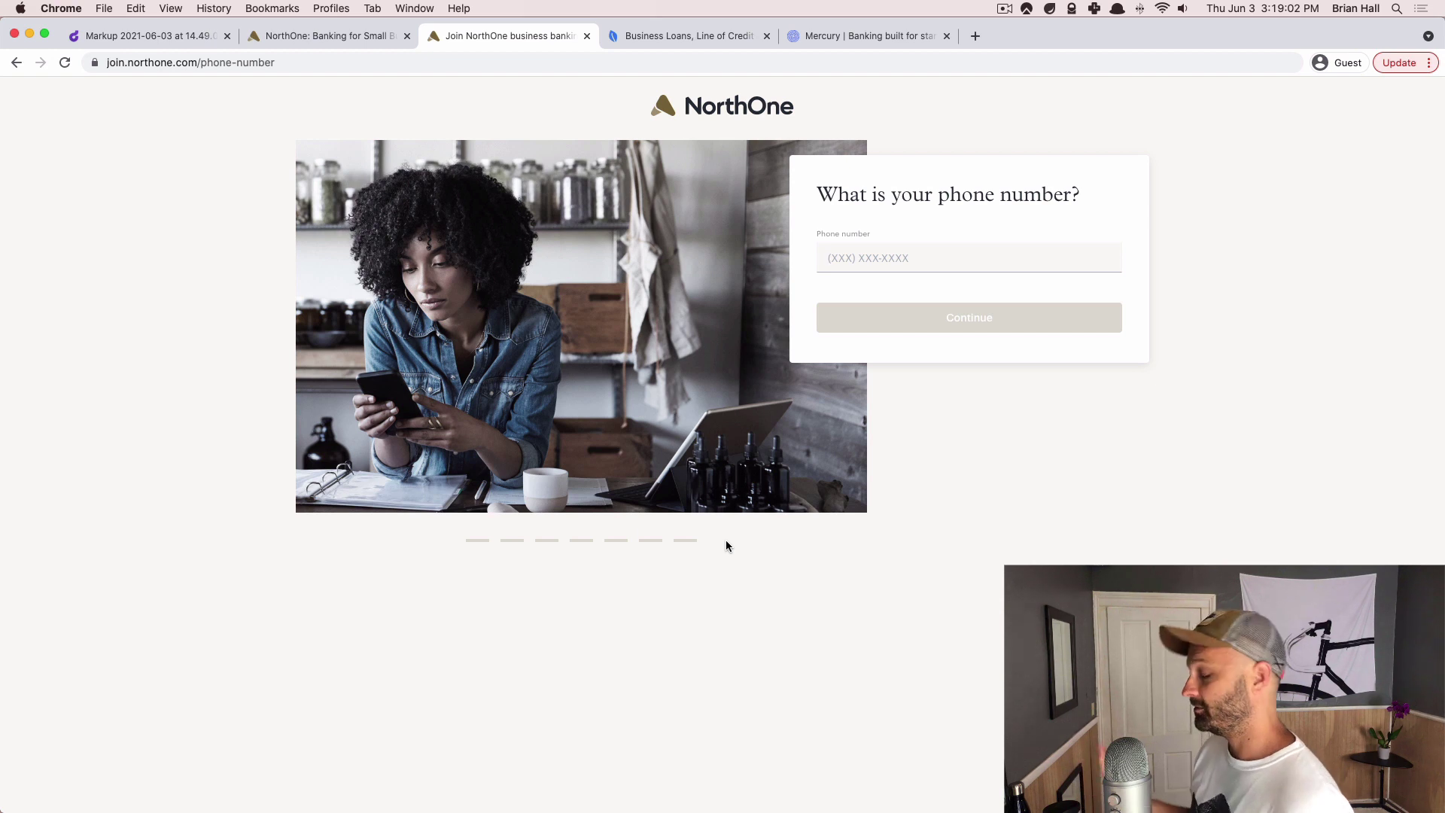
# Submit the business phone number and choose Corporation as the business type
pyautogui.write('(')
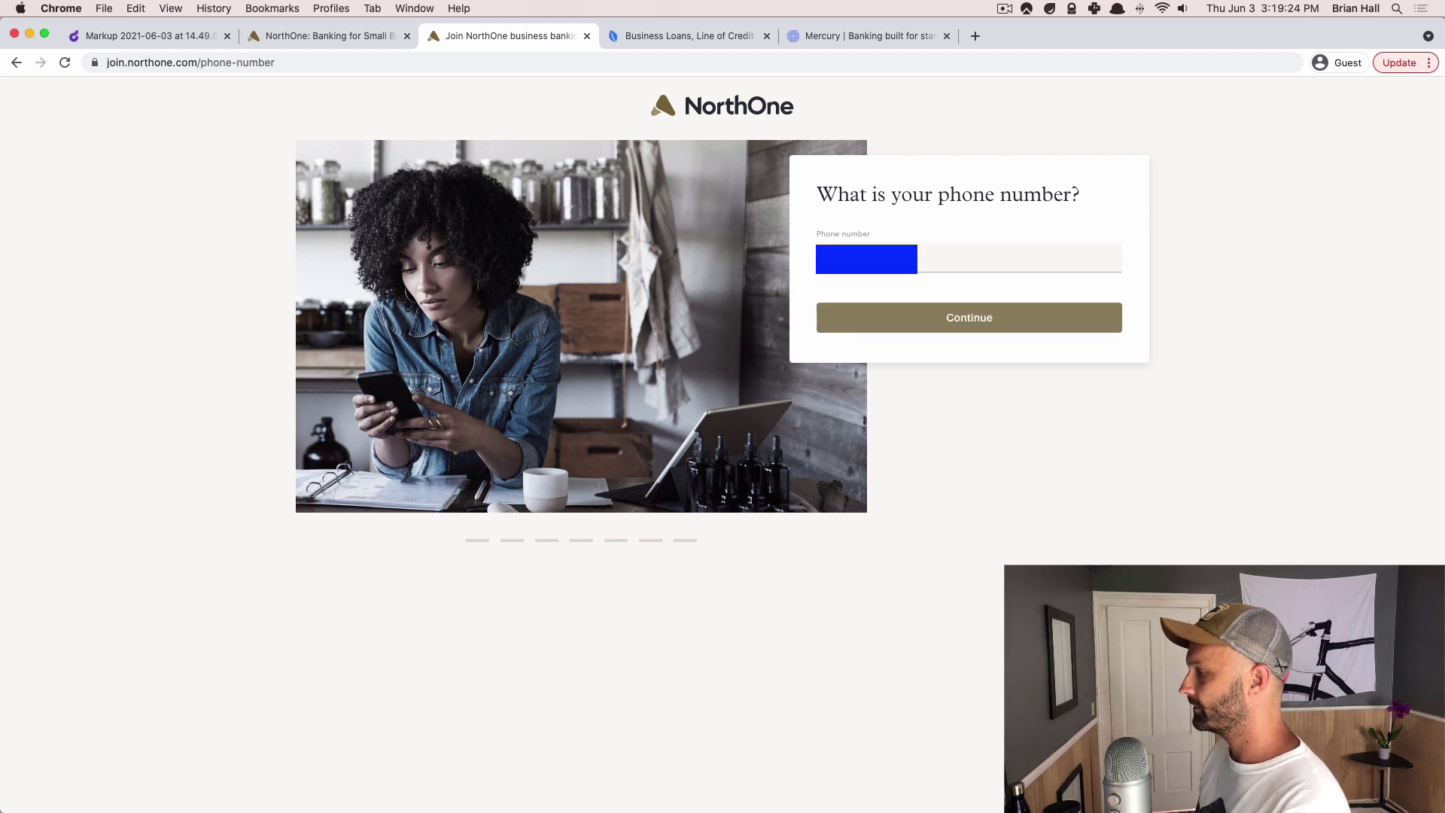
pyautogui.click(983, 328)
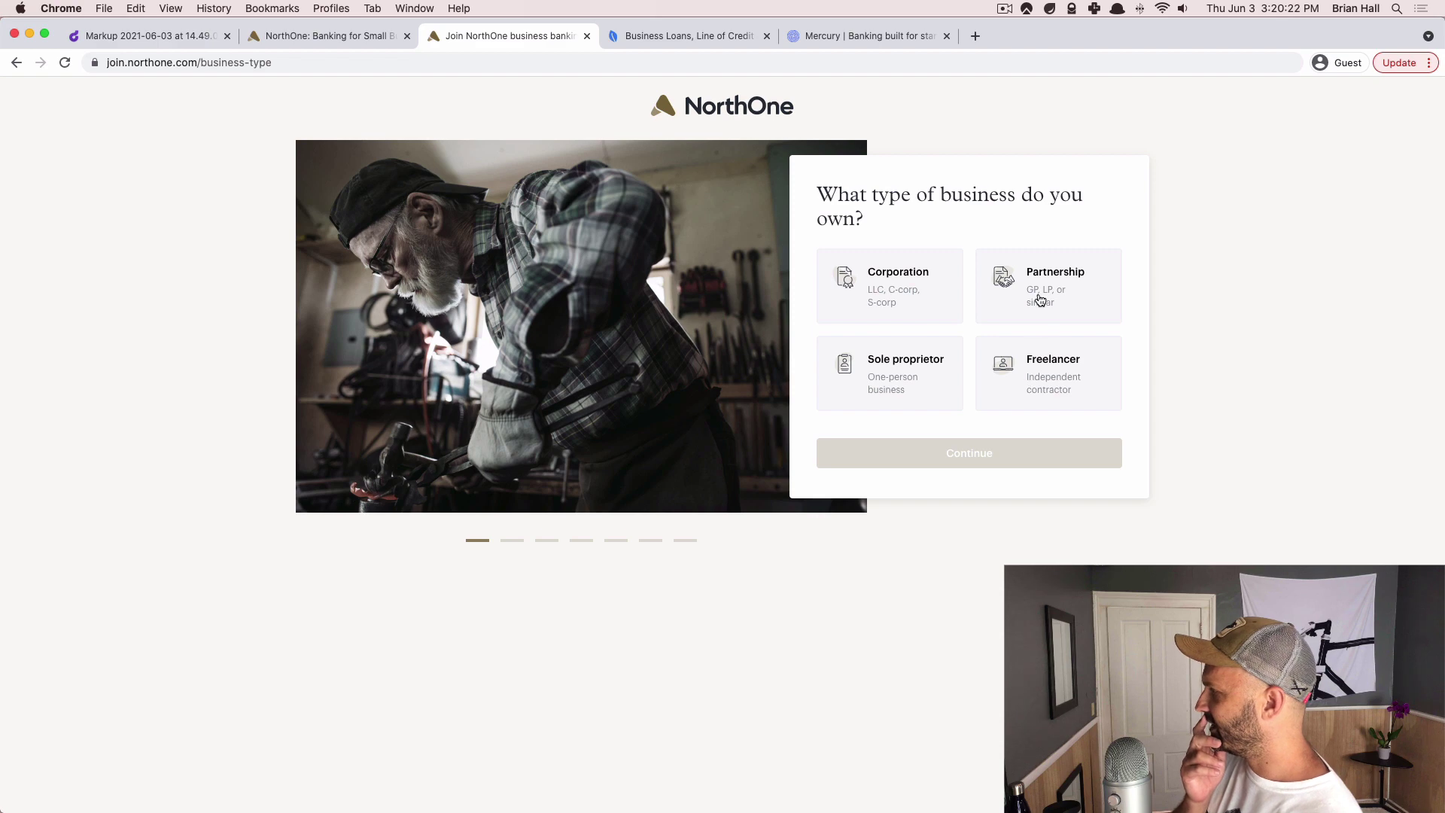
pyautogui.click(919, 313)
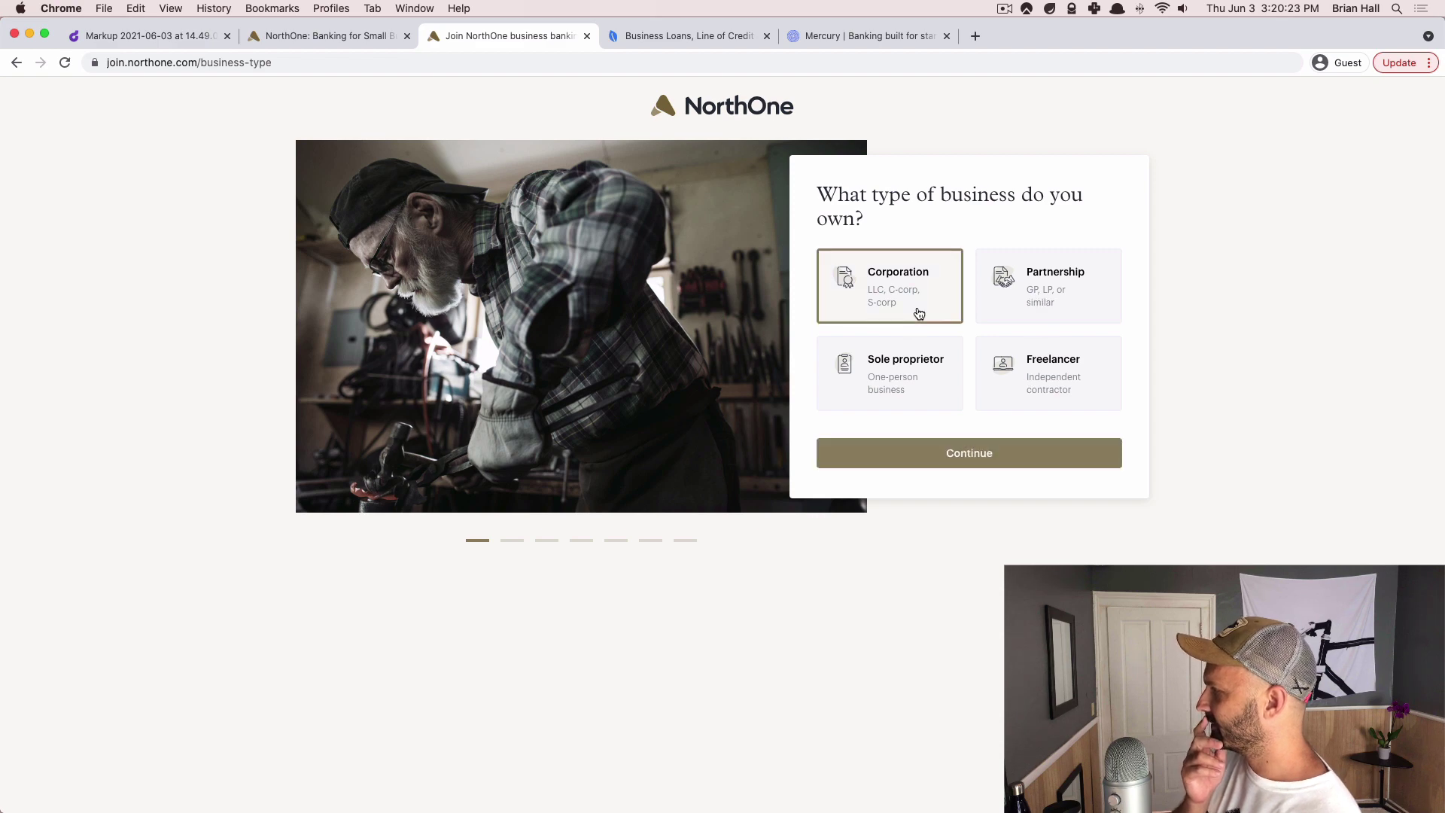
# Move to the business-name question and enter COMMAND RETURN SOLUTIONS LLC as the name
pyautogui.click(964, 450)
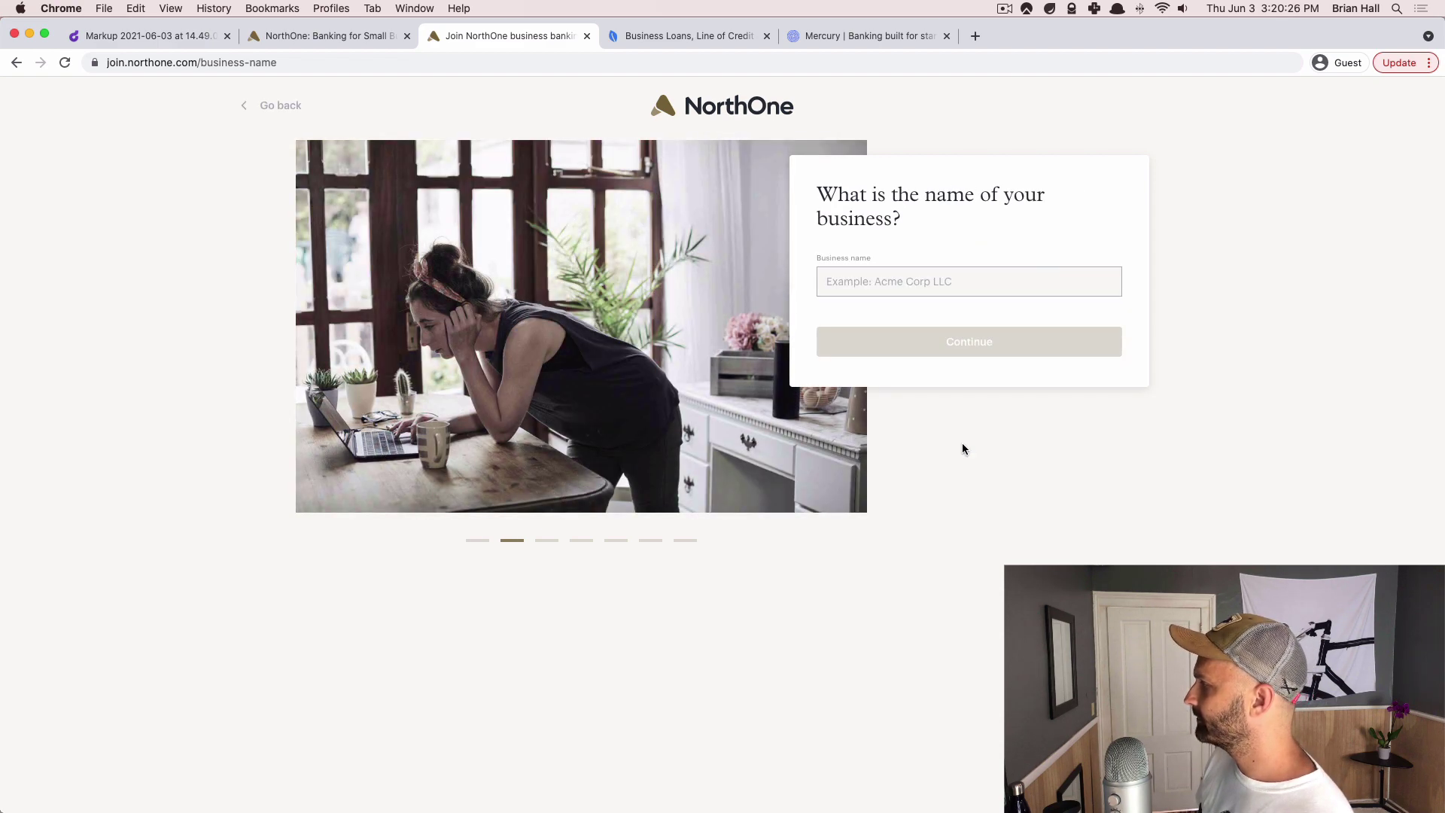
pyautogui.write('Command Return Solutions')
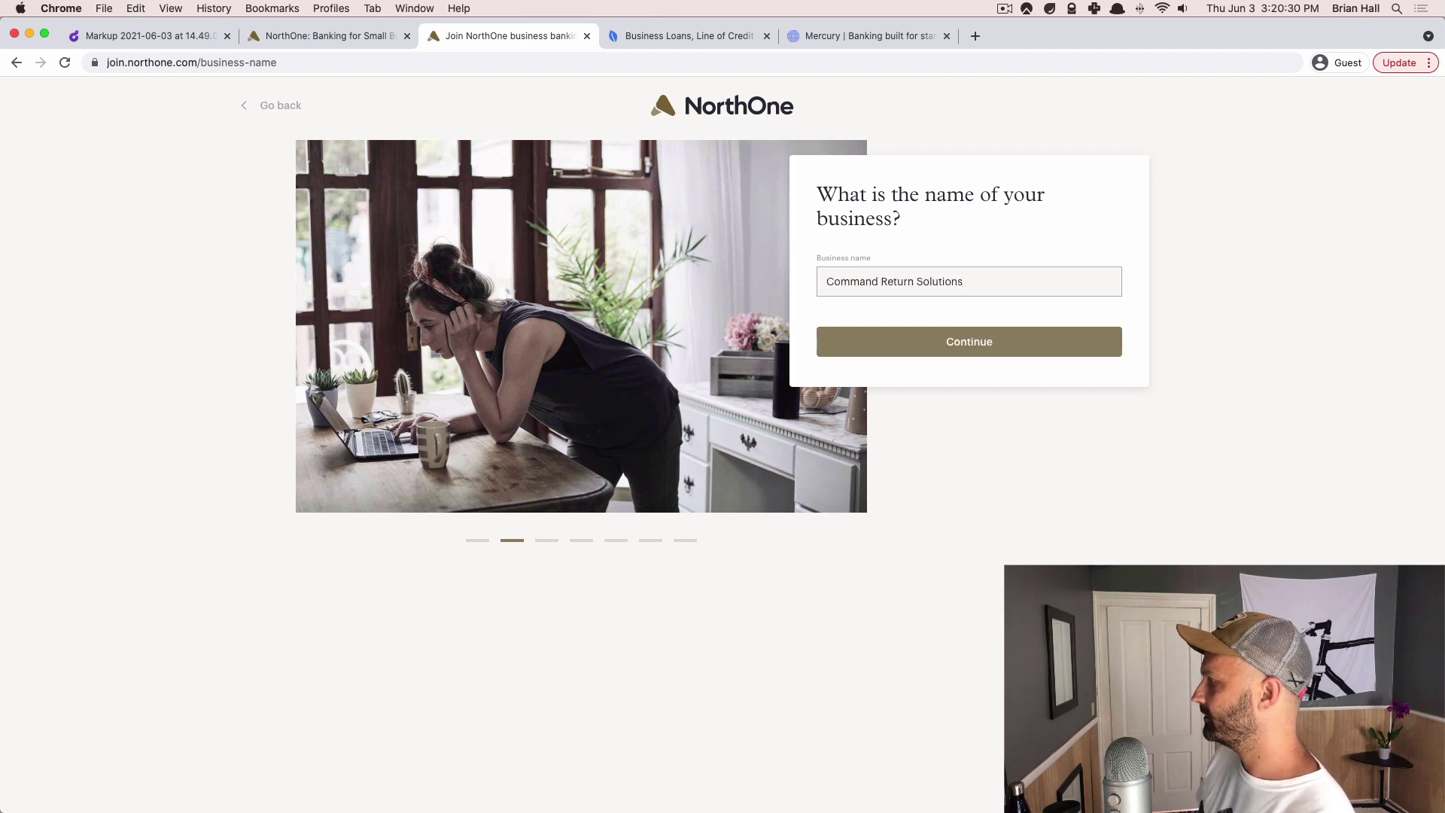
pyautogui.press('super+a')
pyautogui.press('BackSpace')
pyautogui.write('COMMAND RETURN SOLUTIONS LLC')
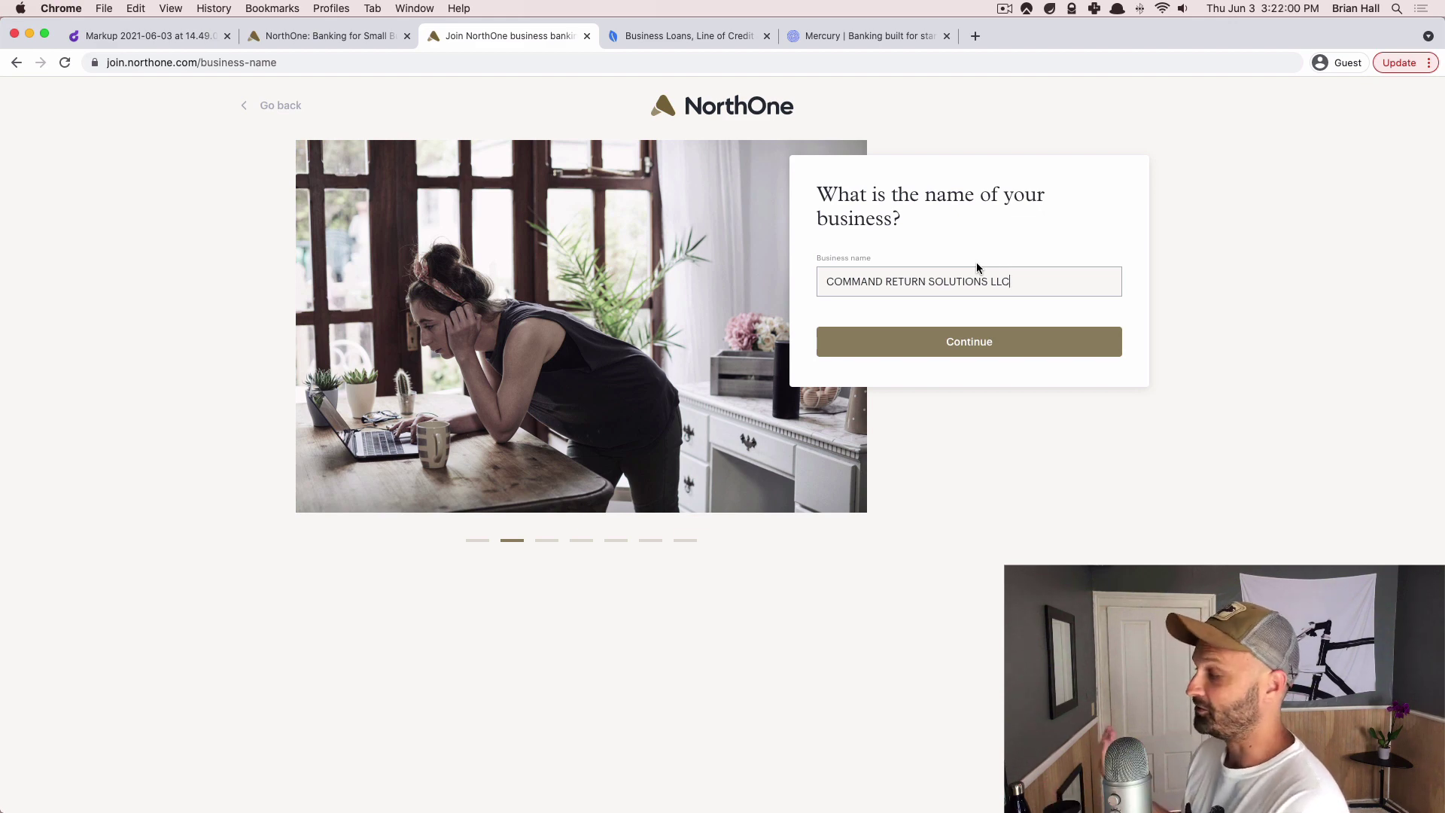
# Submit the business name, then enter 1 as the past 12 months' revenue estimate and continue
pyautogui.click(964, 336)
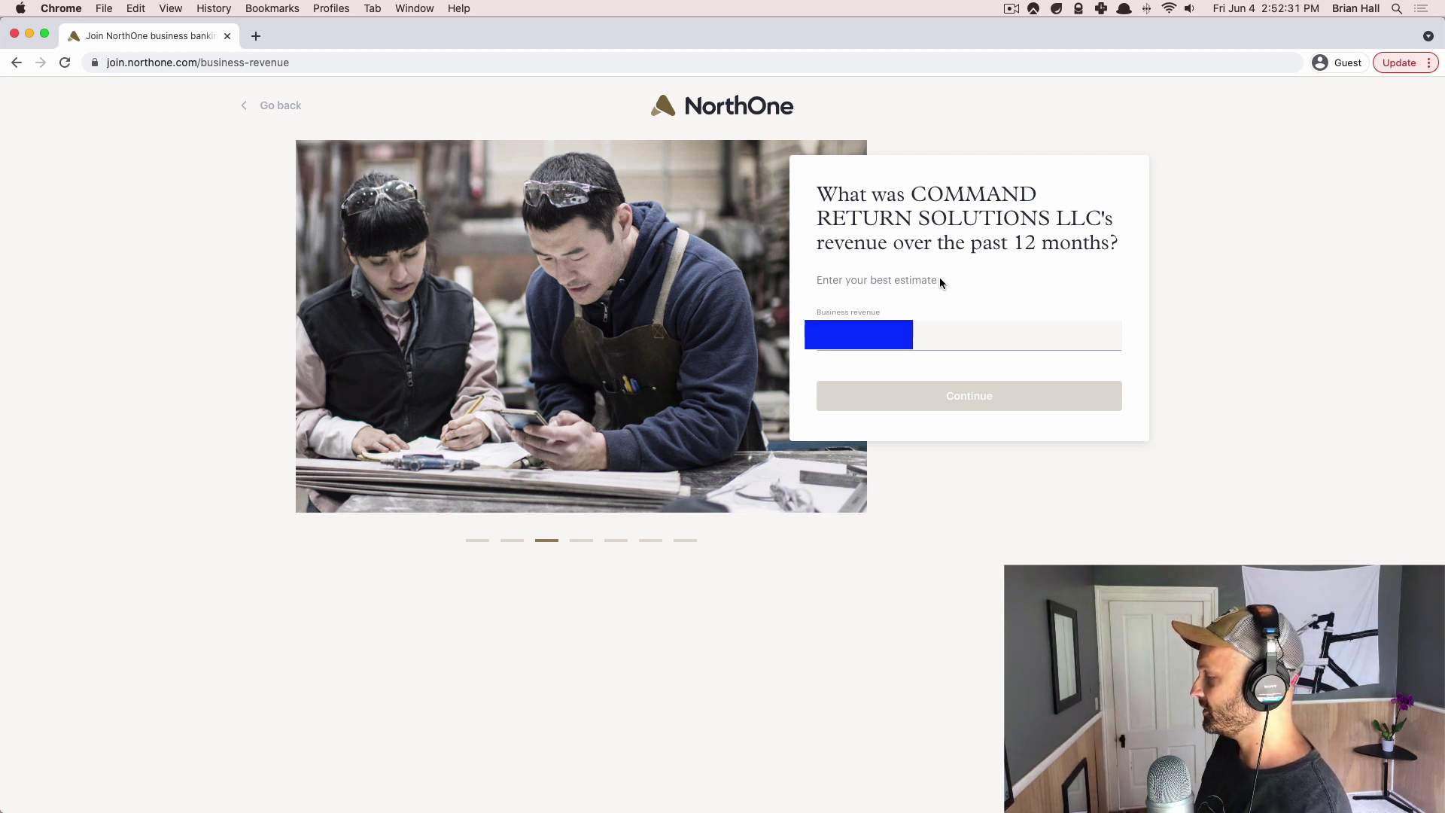
pyautogui.write('1')
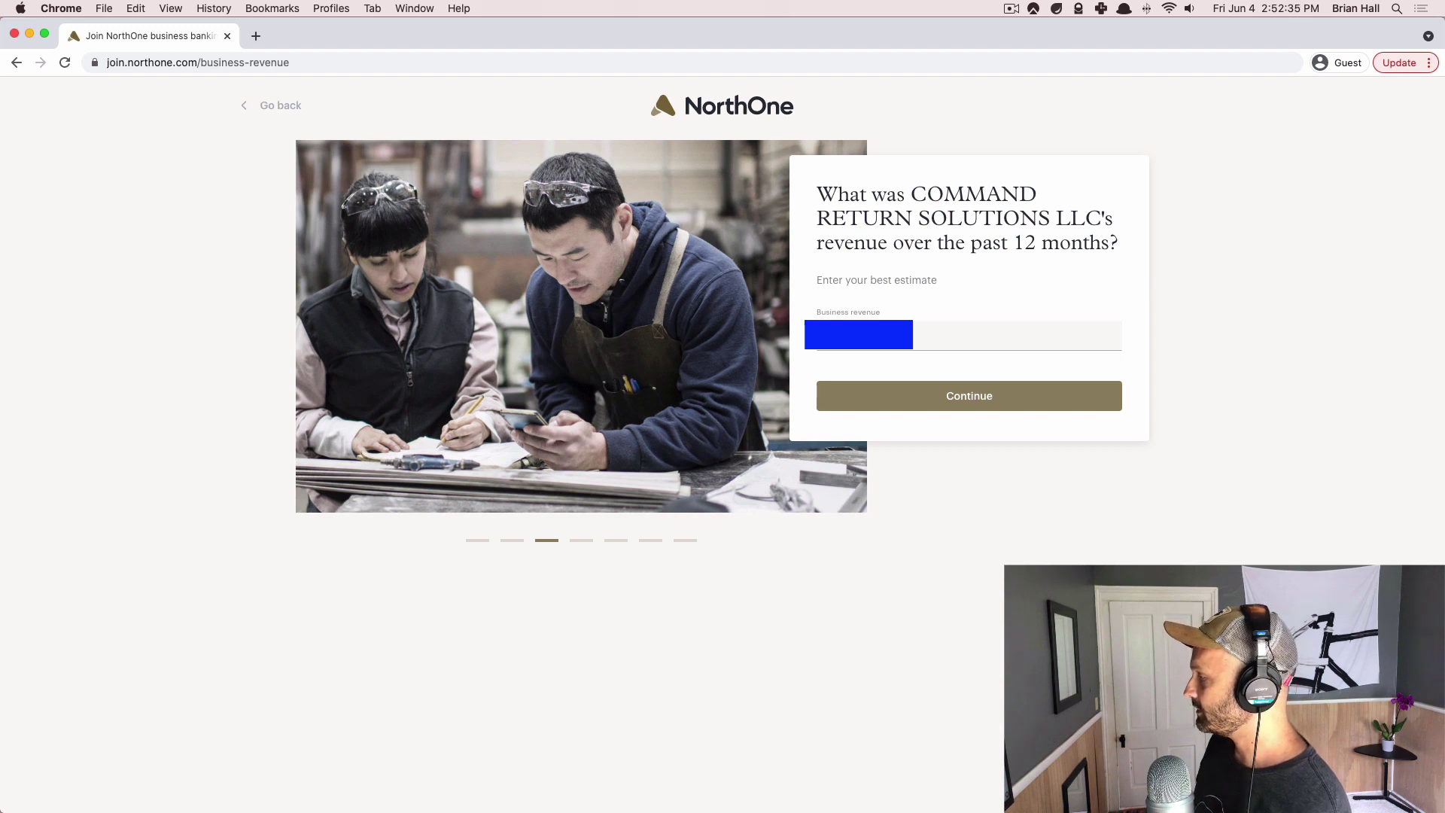
pyautogui.click(949, 389)
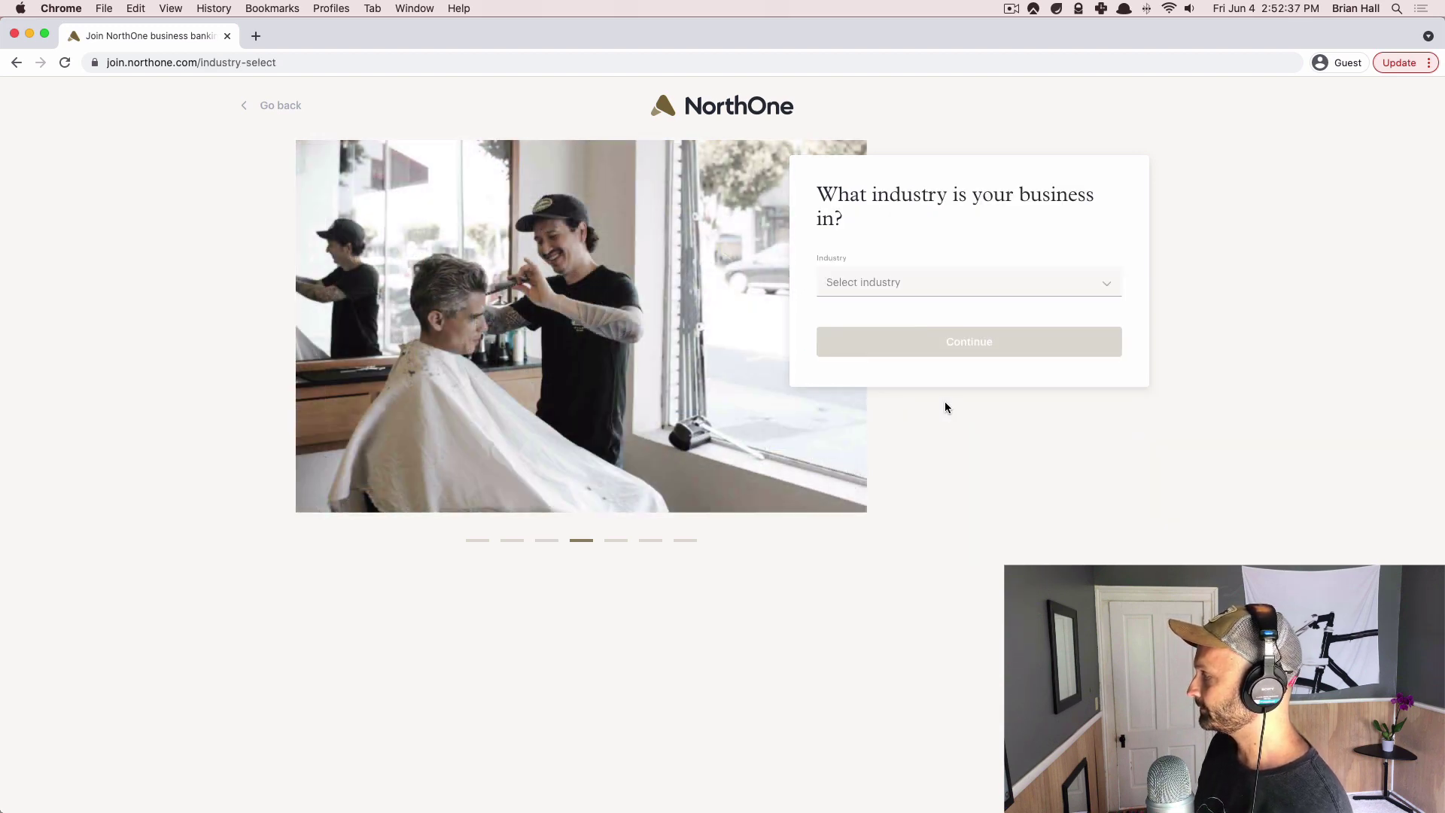
# Browse the industry categories, from Construction or Real Estate to Food, Restaurants or Tobacco, without choosing one
pyautogui.click(980, 294)
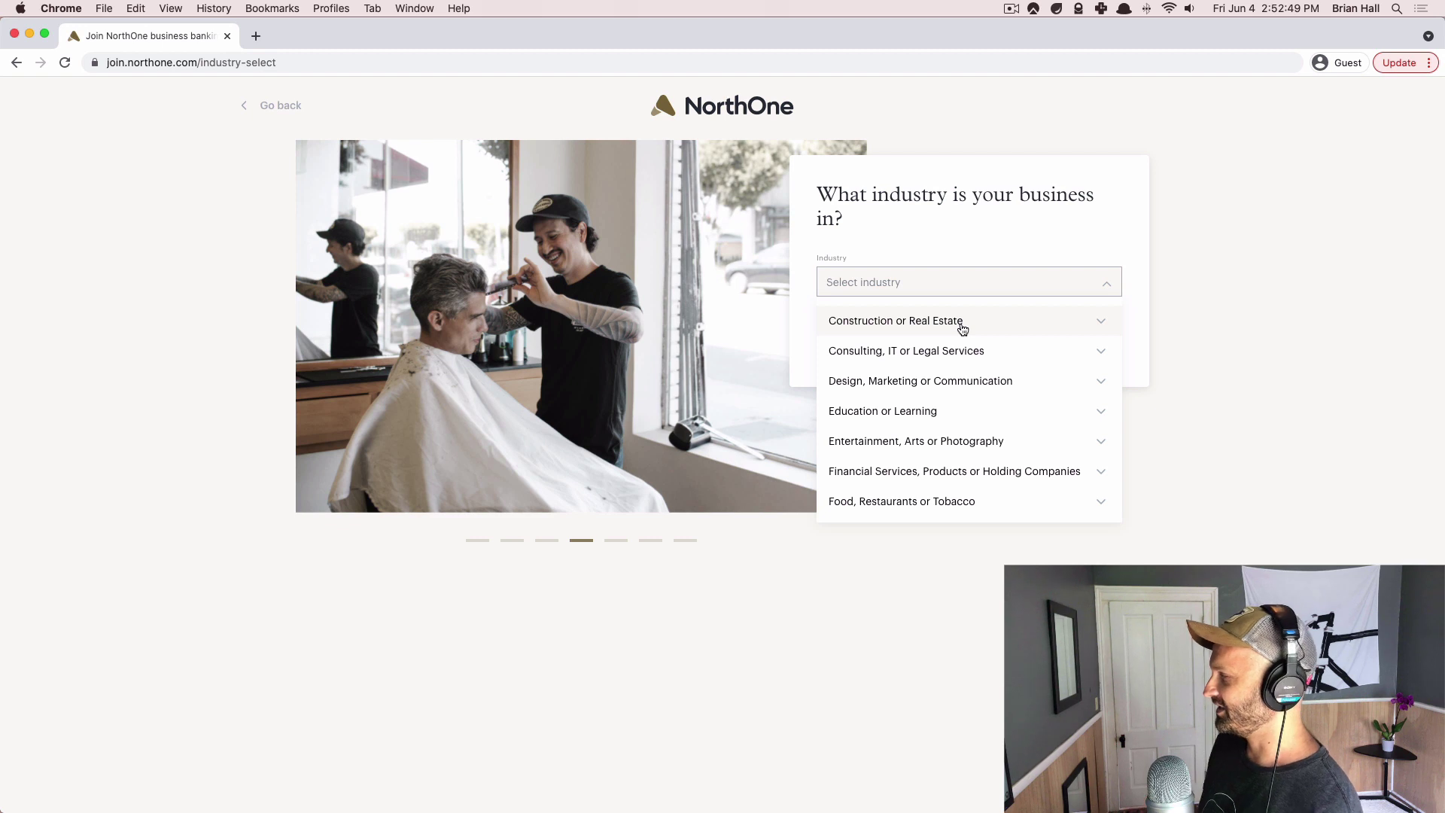
pyautogui.scroll(-3, 955, 383)
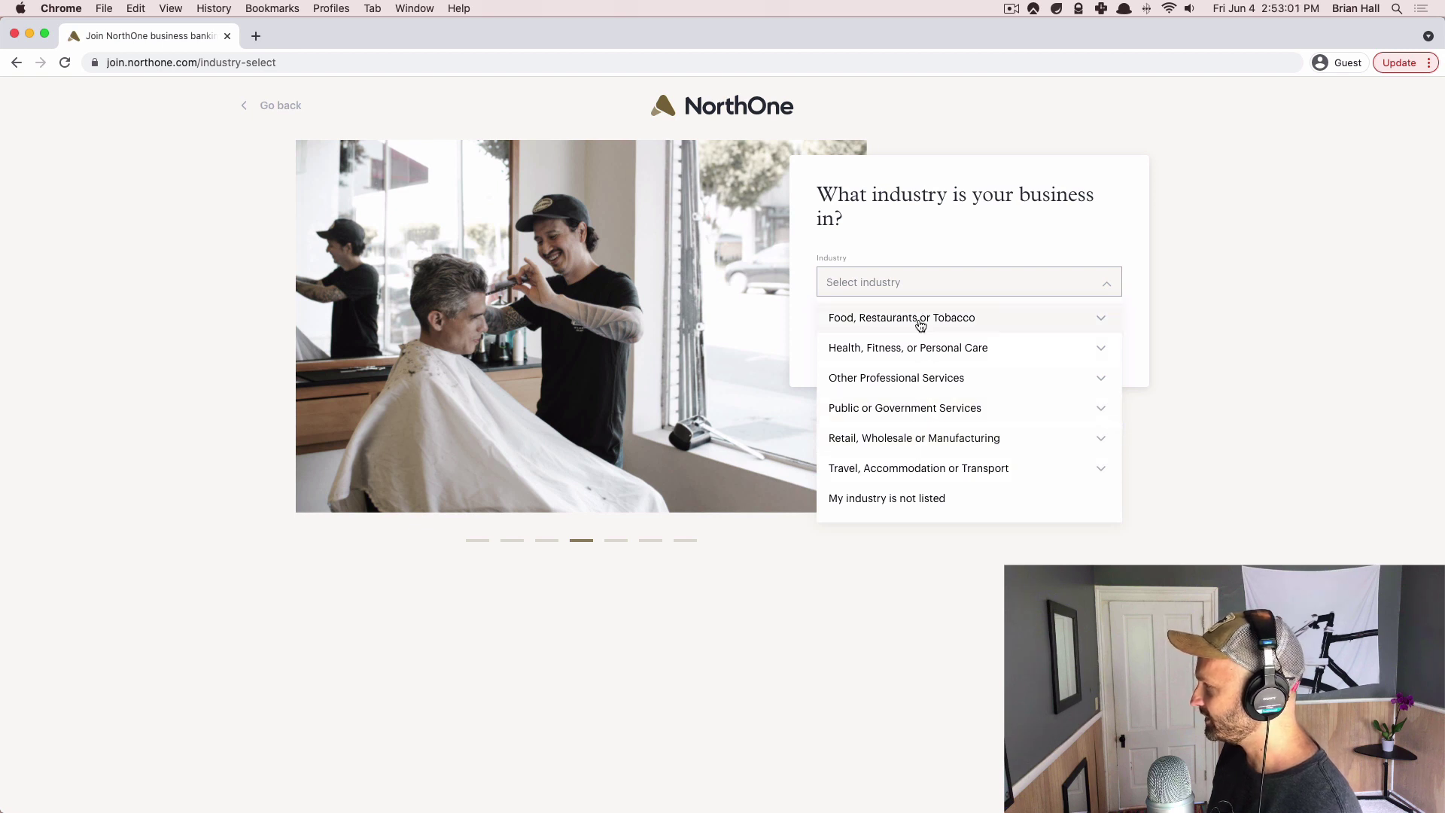
pyautogui.click(924, 296)
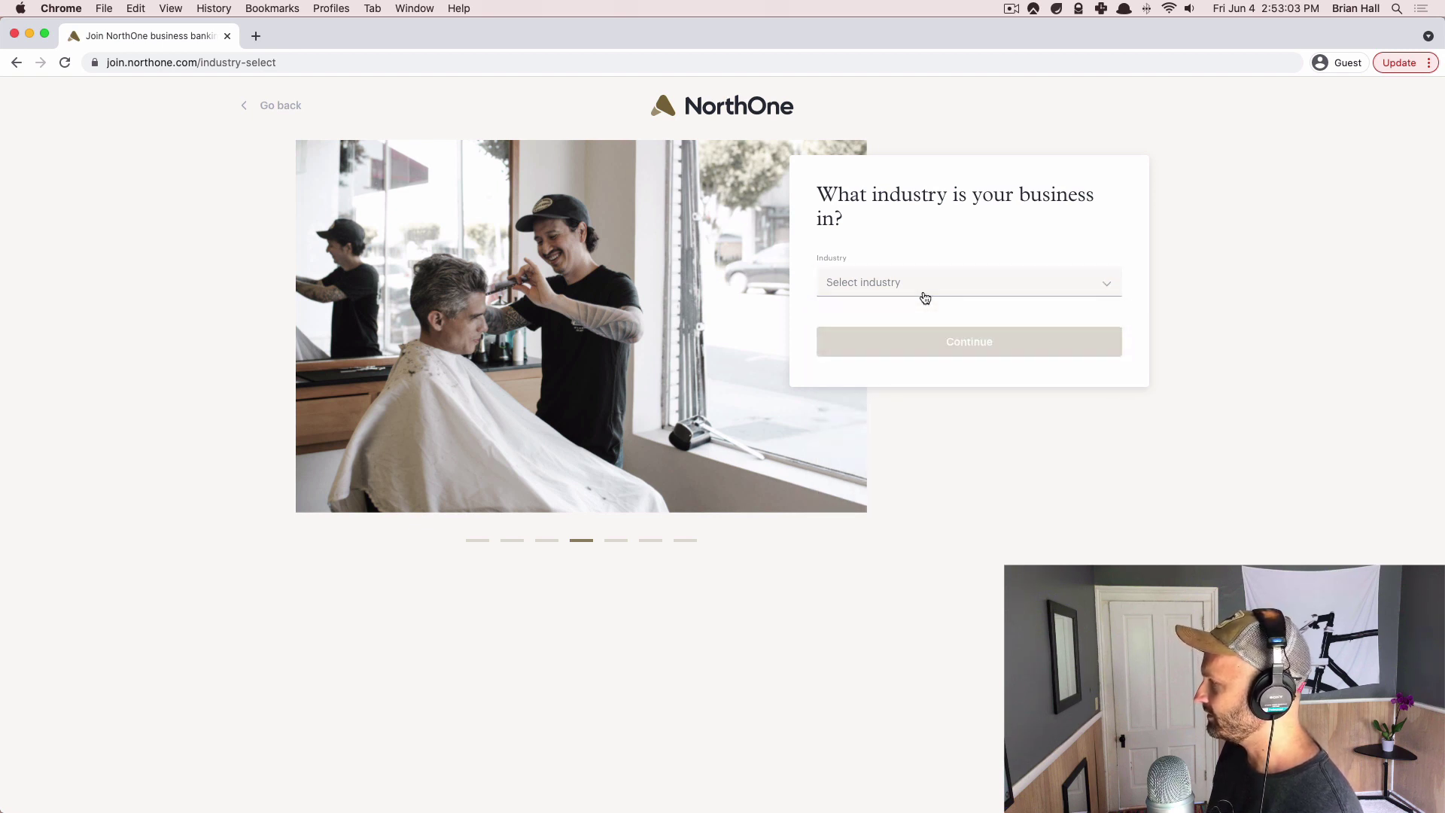
pyautogui.click(951, 282)
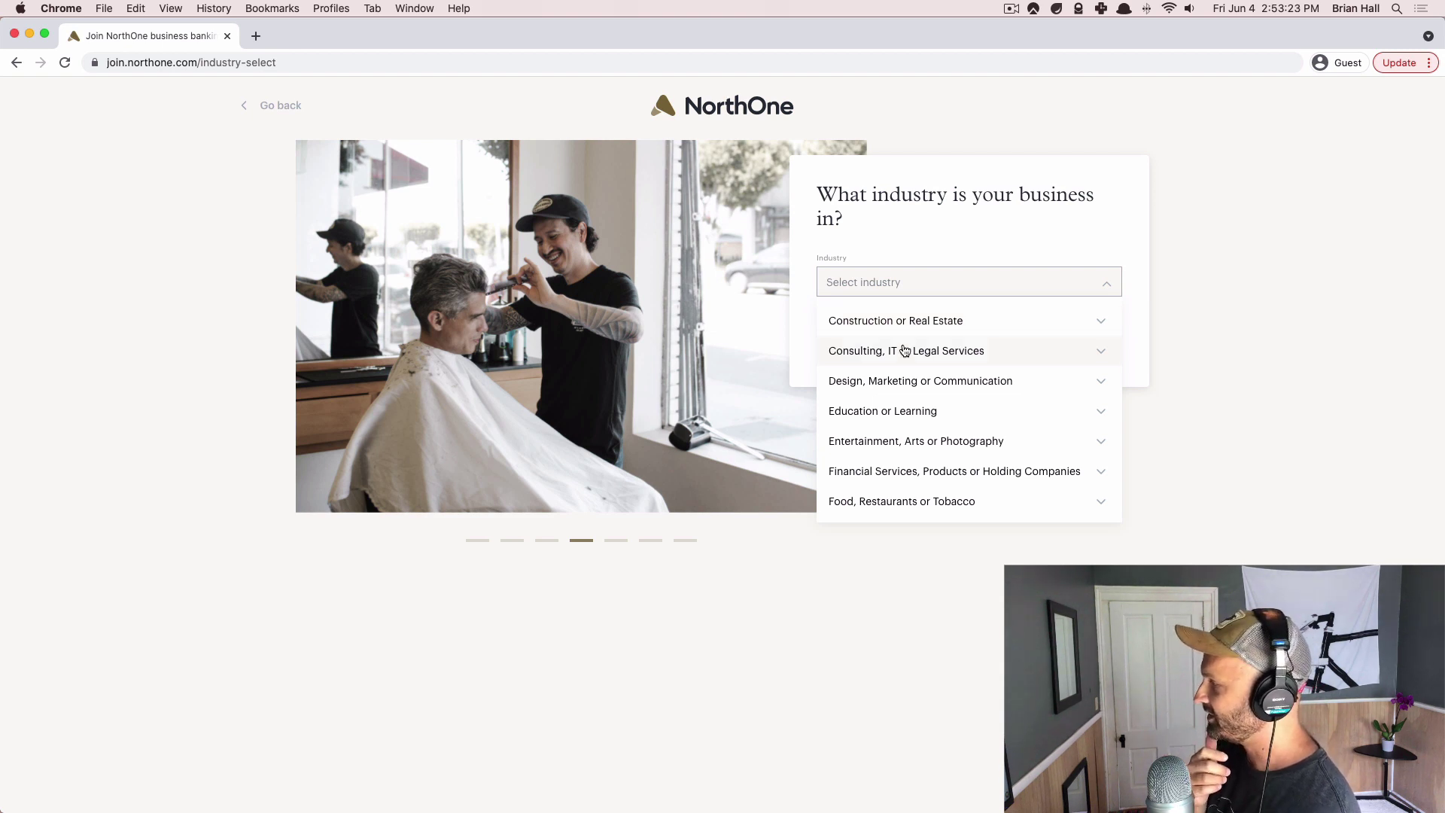
# Pick Sales & marketing consulting under Consulting, IT or Legal Services as the industry
pyautogui.click(905, 351)
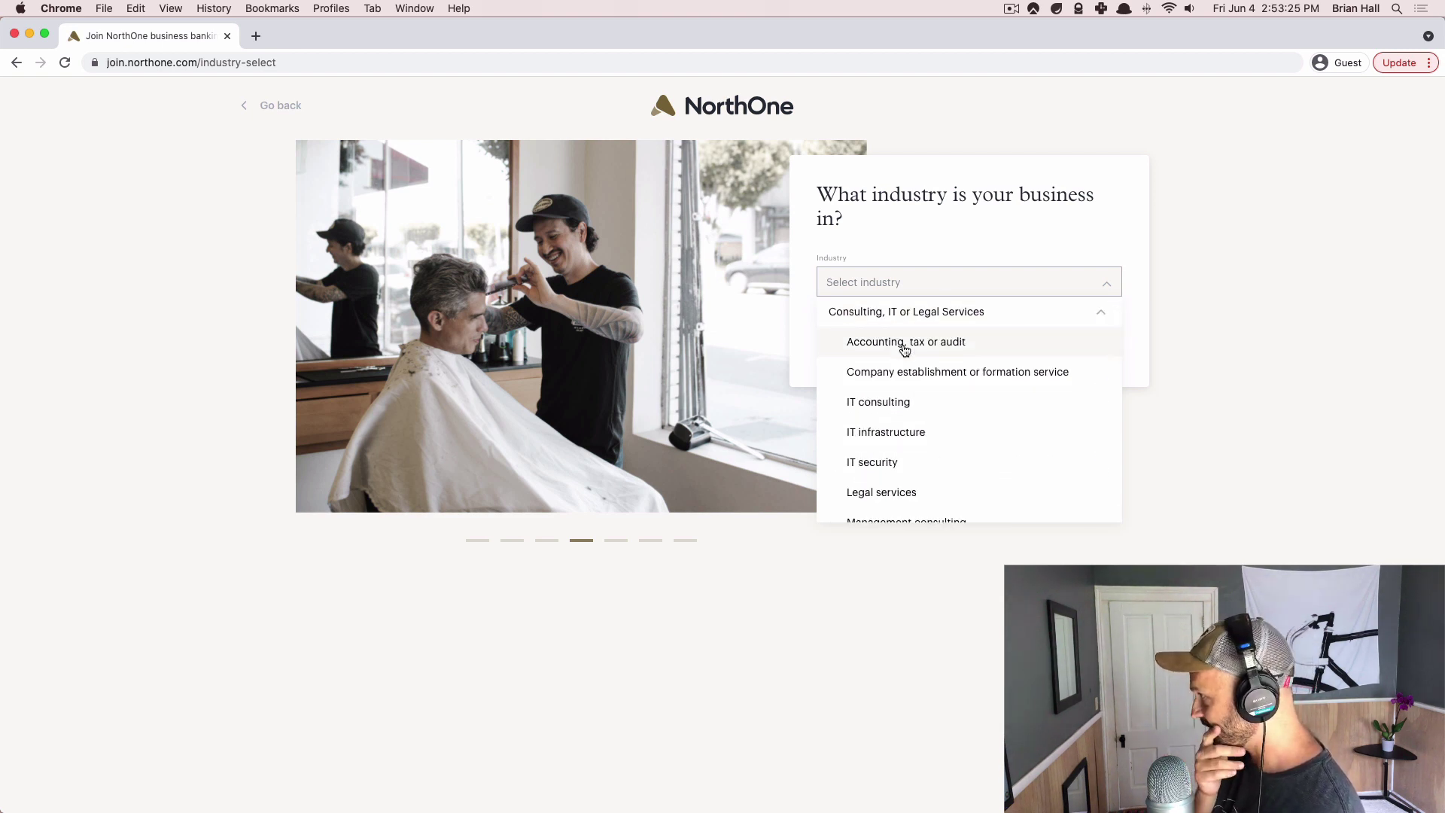
pyautogui.scroll(-4, 918, 377)
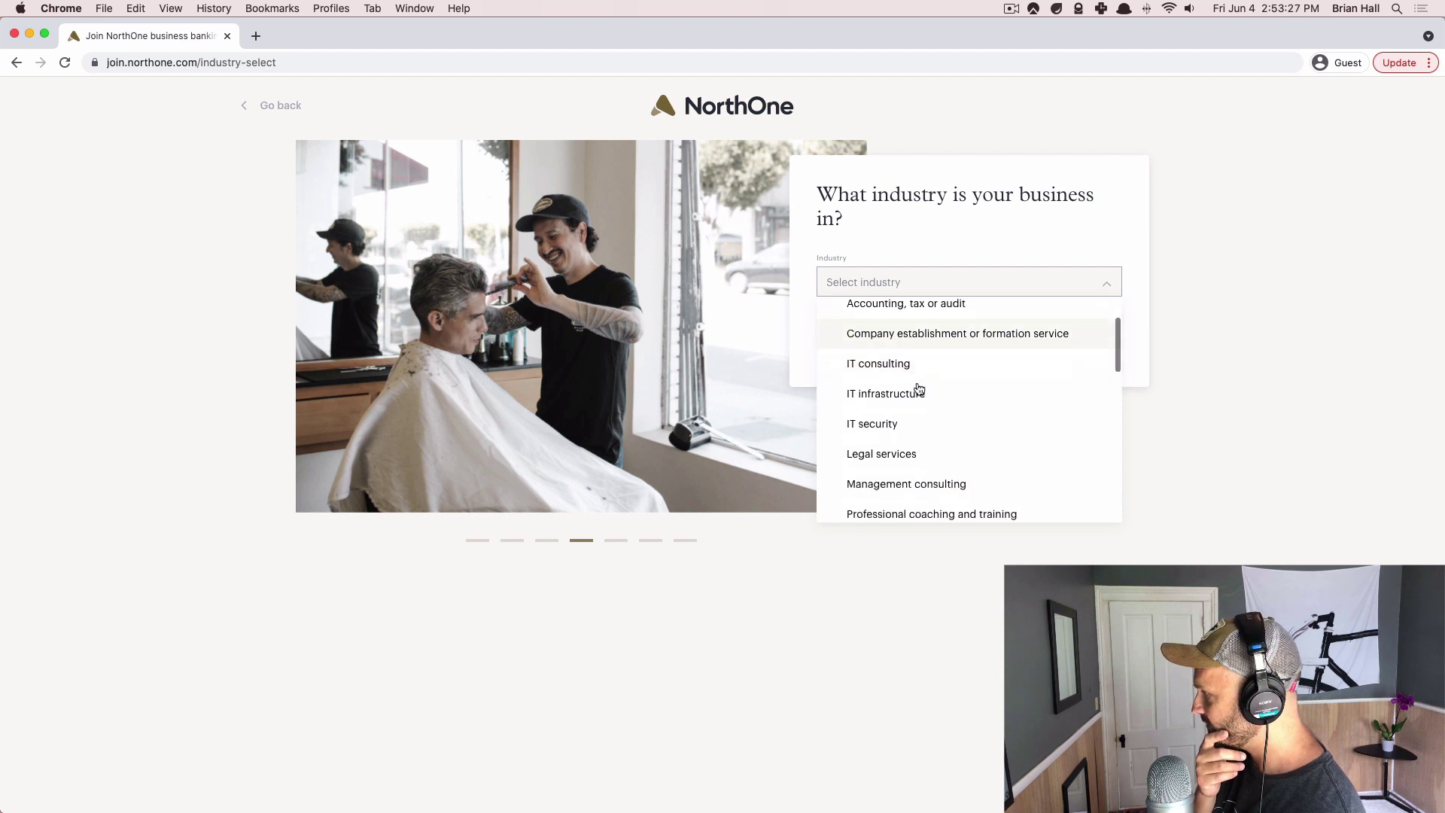
pyautogui.scroll(-3, 918, 389)
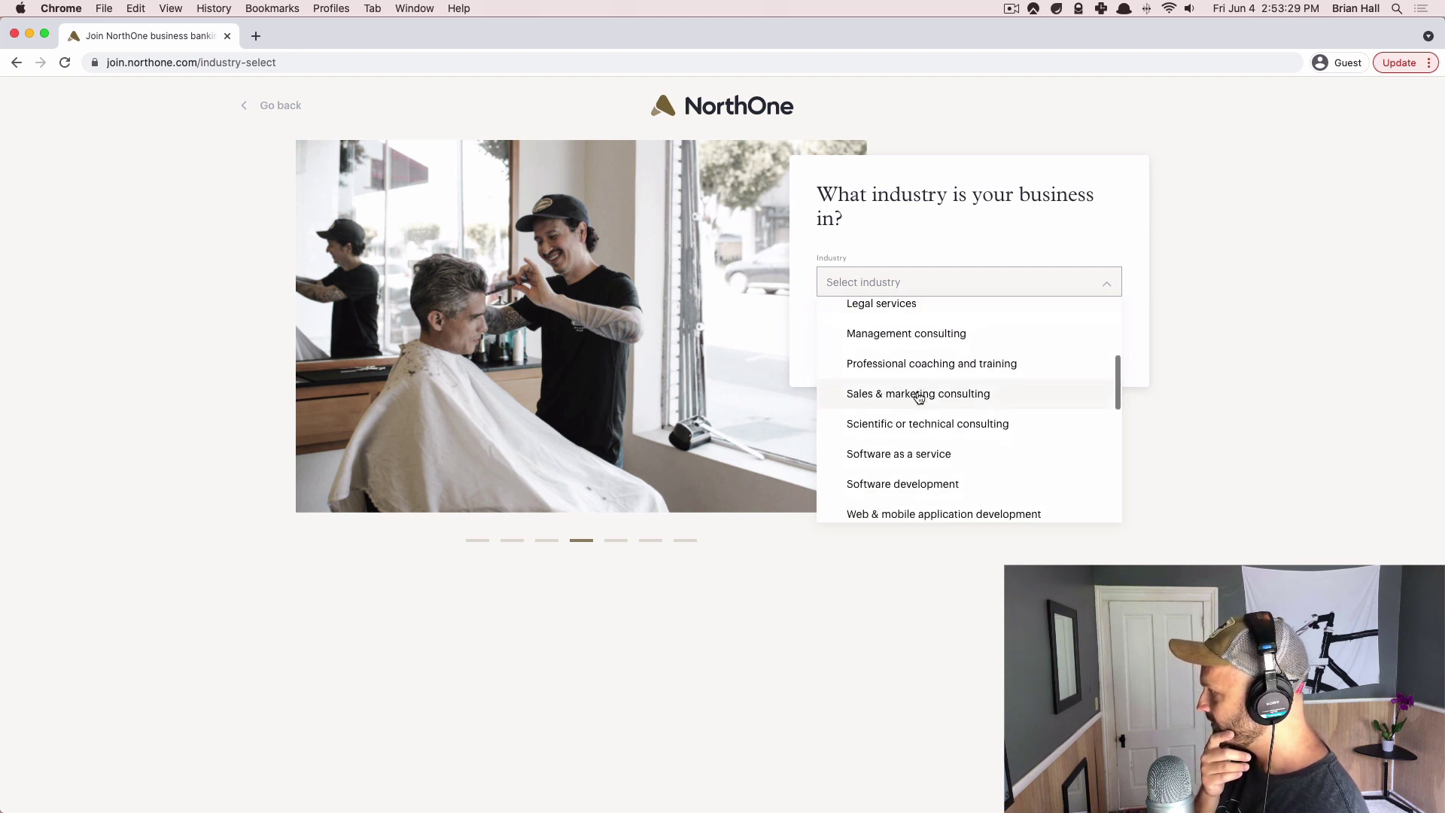
pyautogui.click(919, 397)
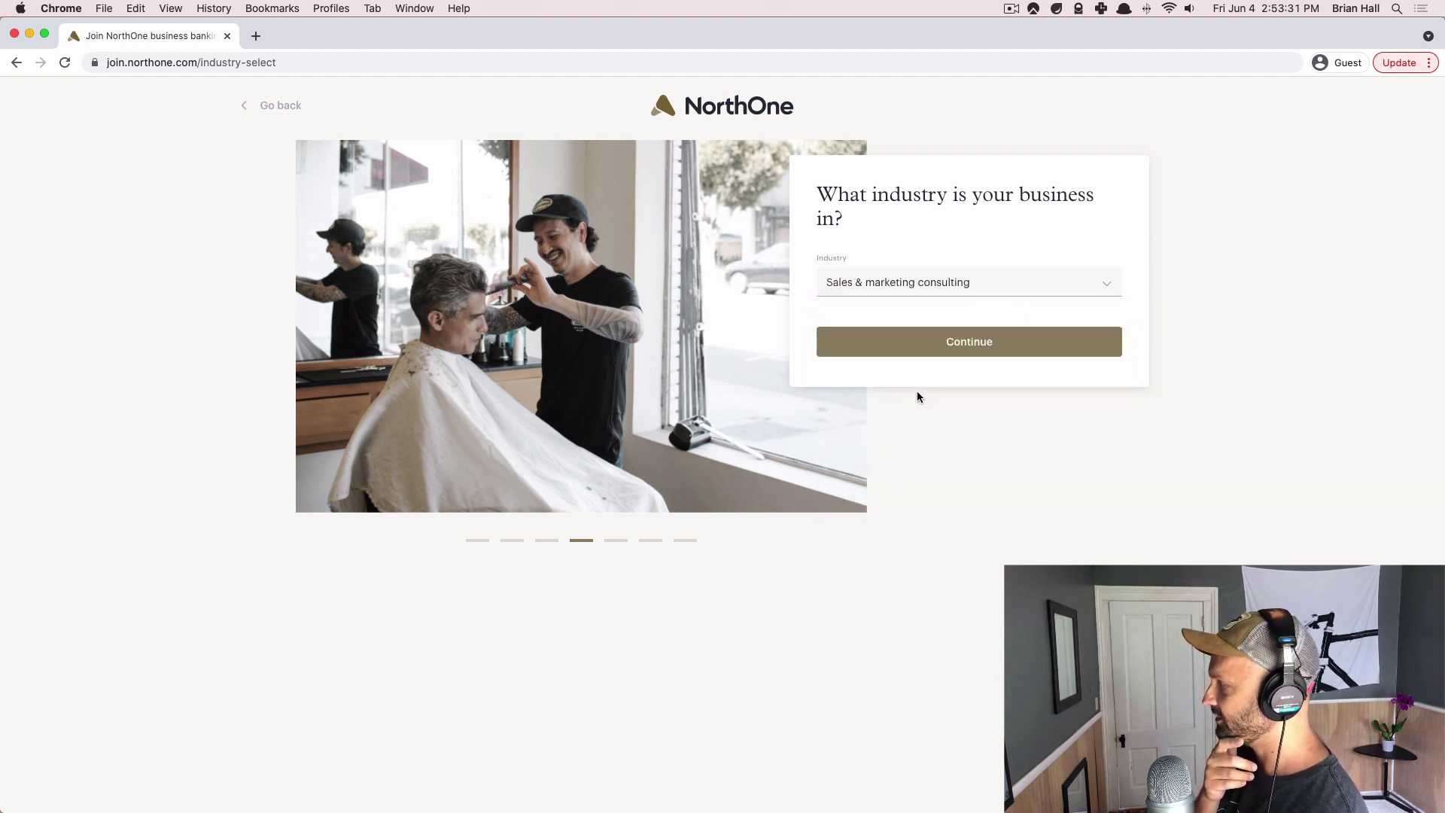
# Submit the industry, attest the business avoids the prohibited activities, and continue
pyautogui.click(952, 348)
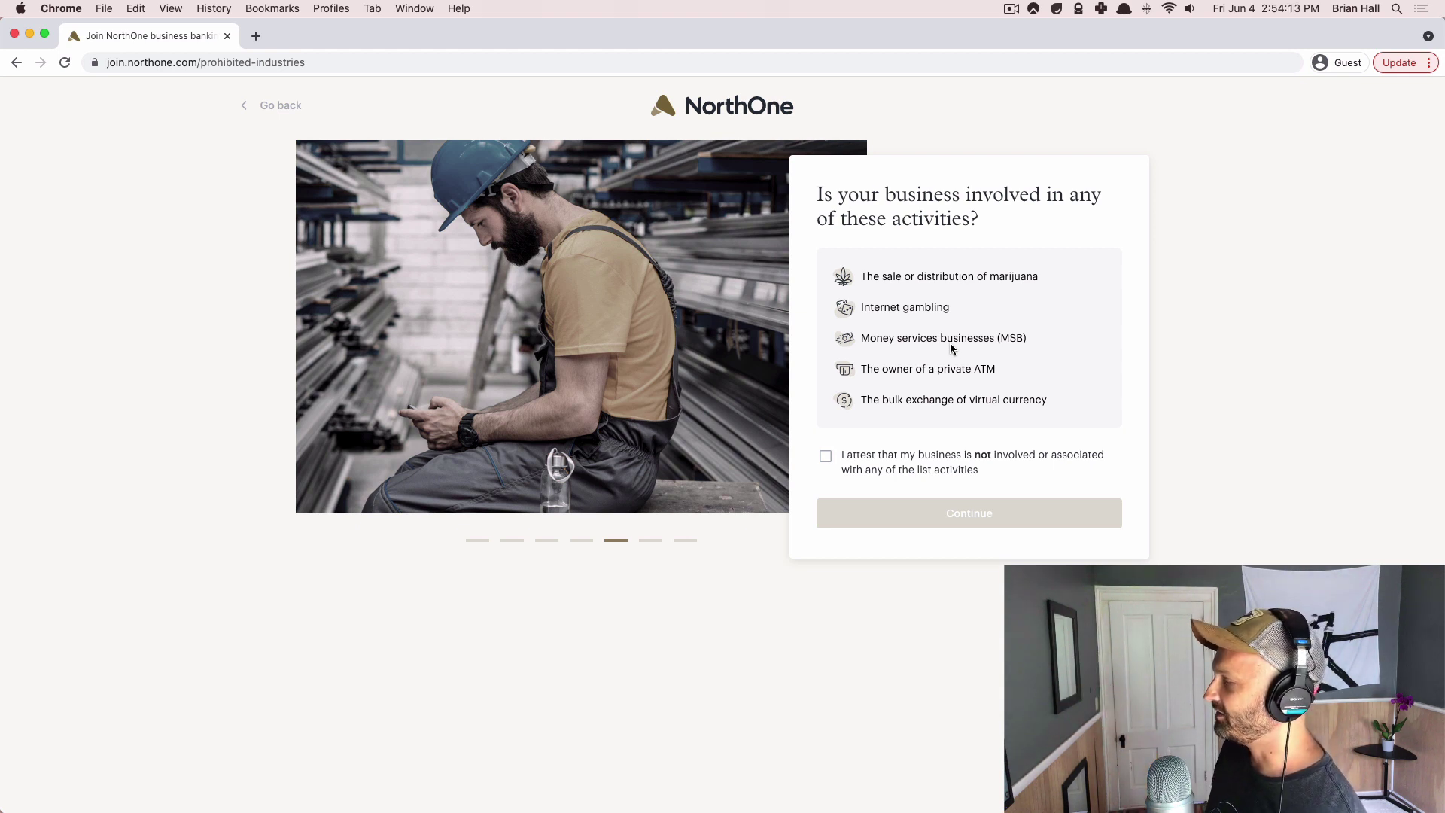
pyautogui.click(824, 457)
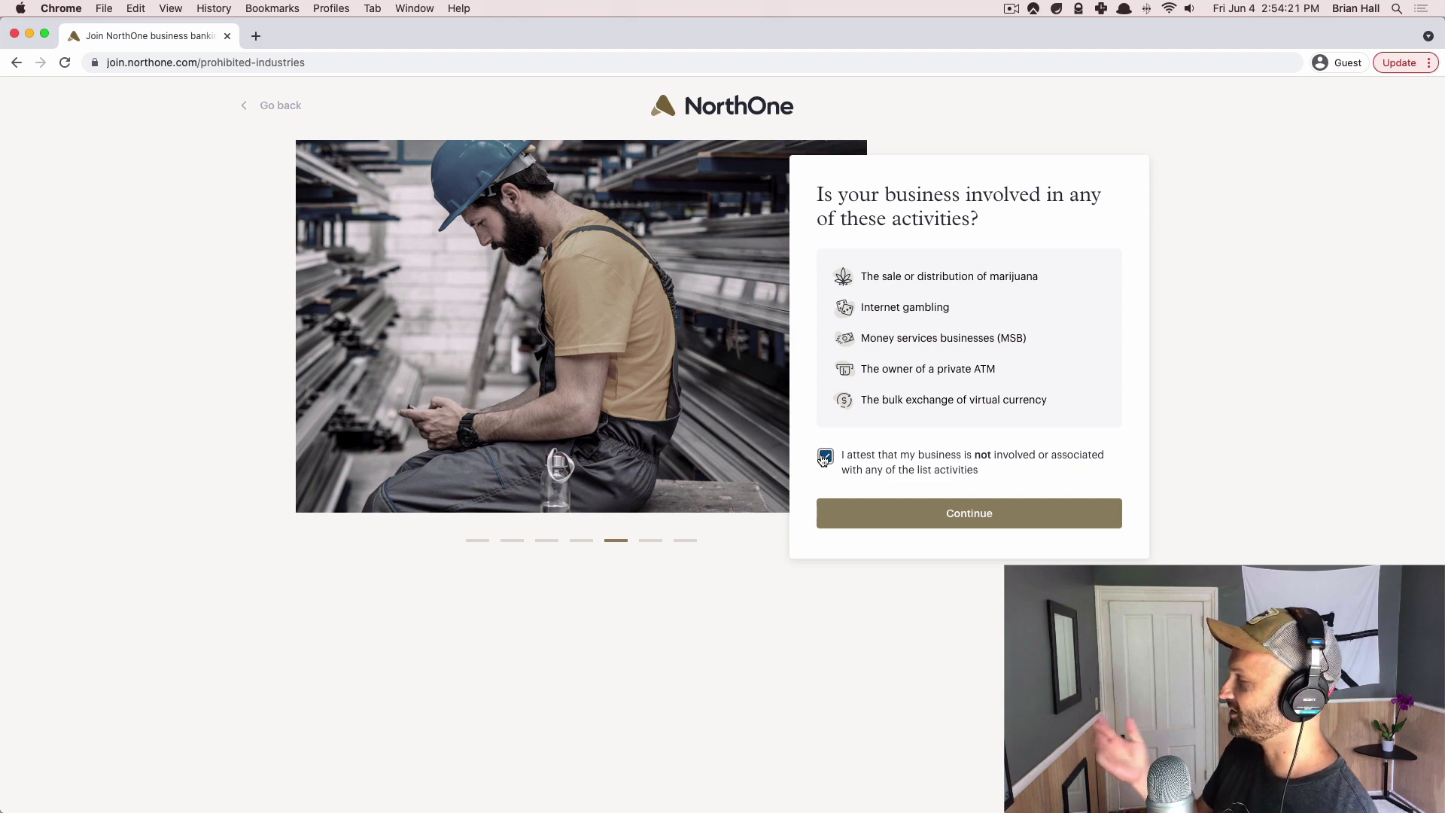
pyautogui.click(961, 510)
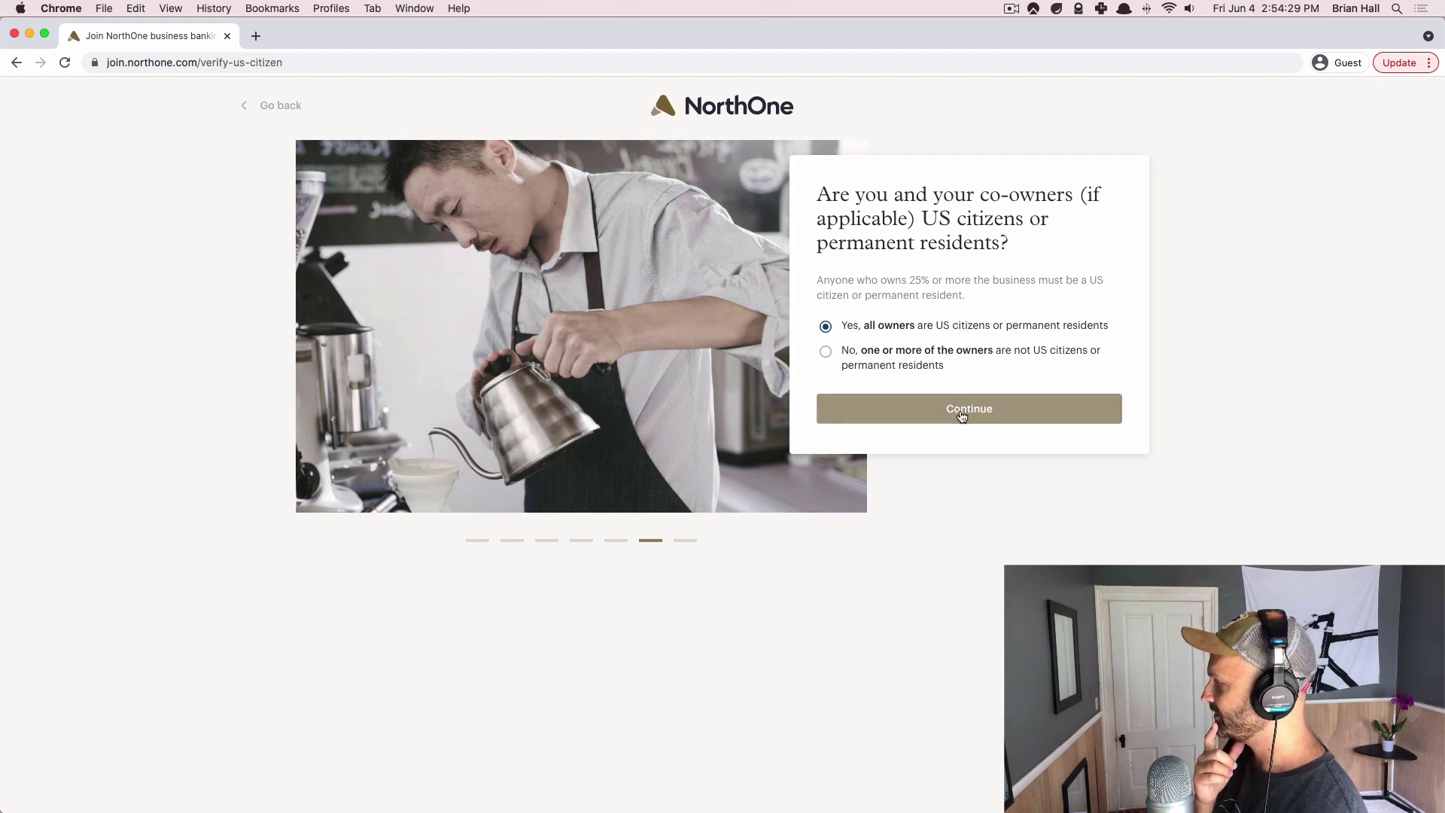
# Answer 'Yes, all owners' are US citizens or permanent residents and submit
pyautogui.click(917, 351)
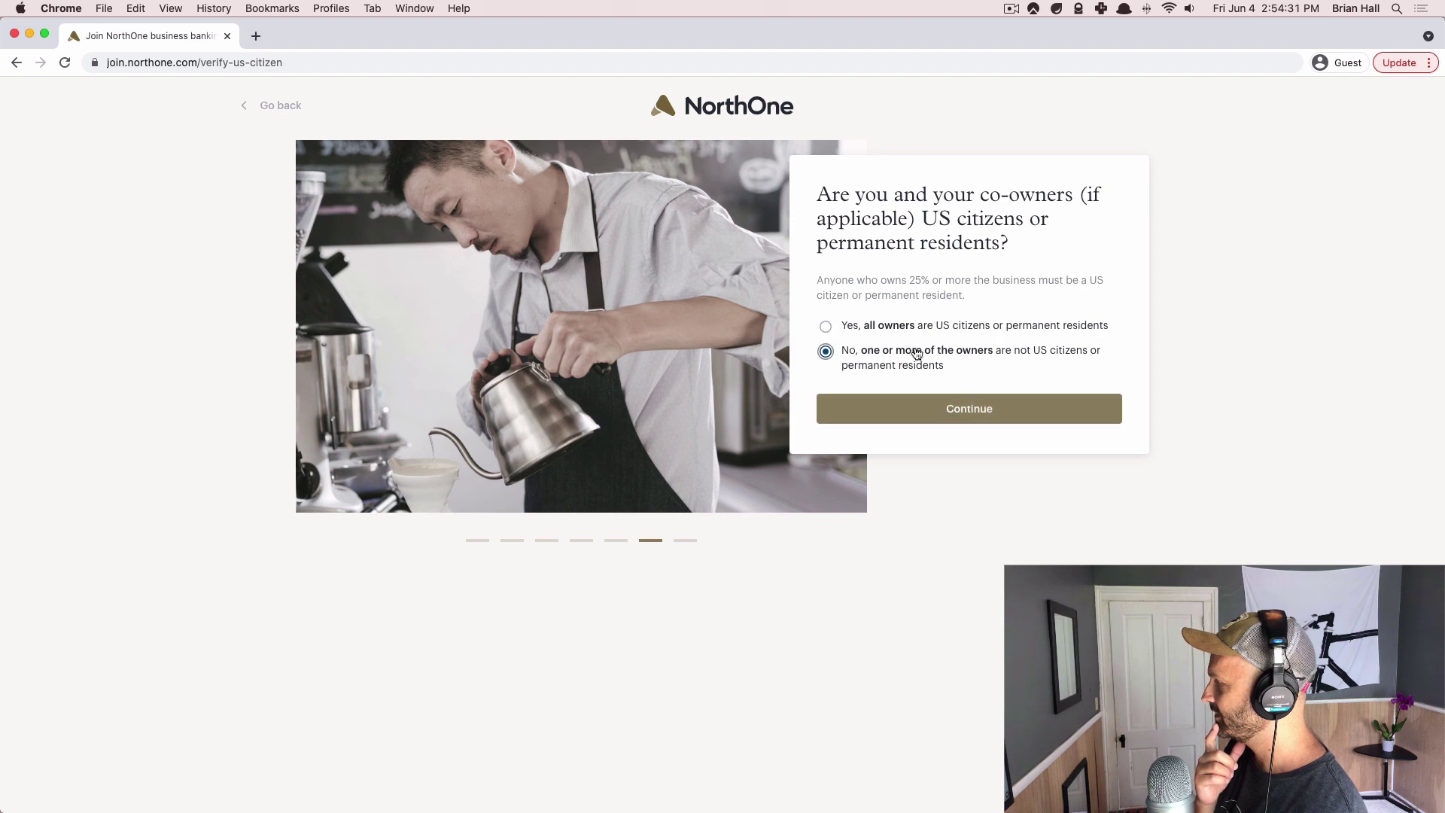
pyautogui.click(916, 327)
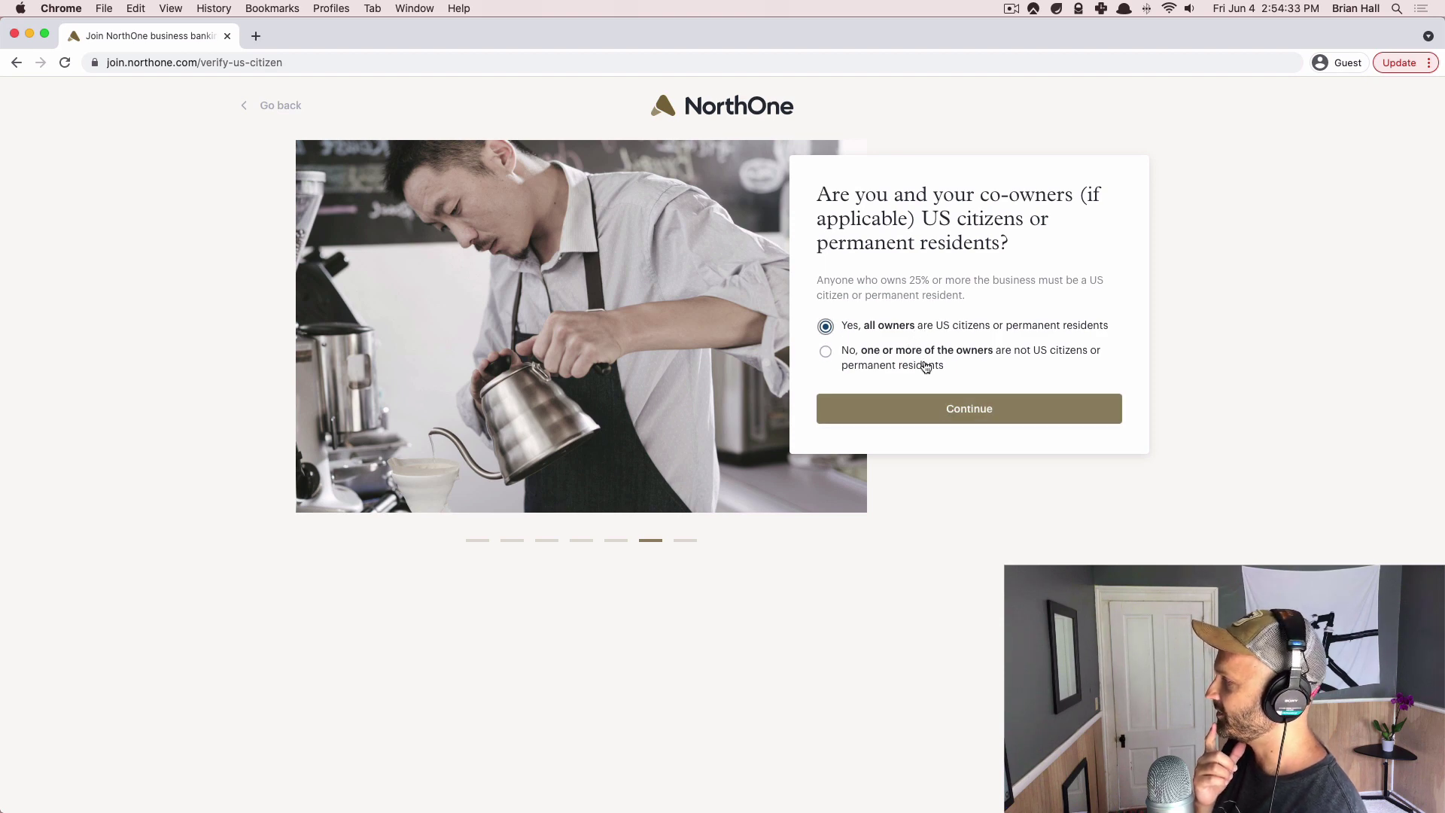
pyautogui.click(950, 408)
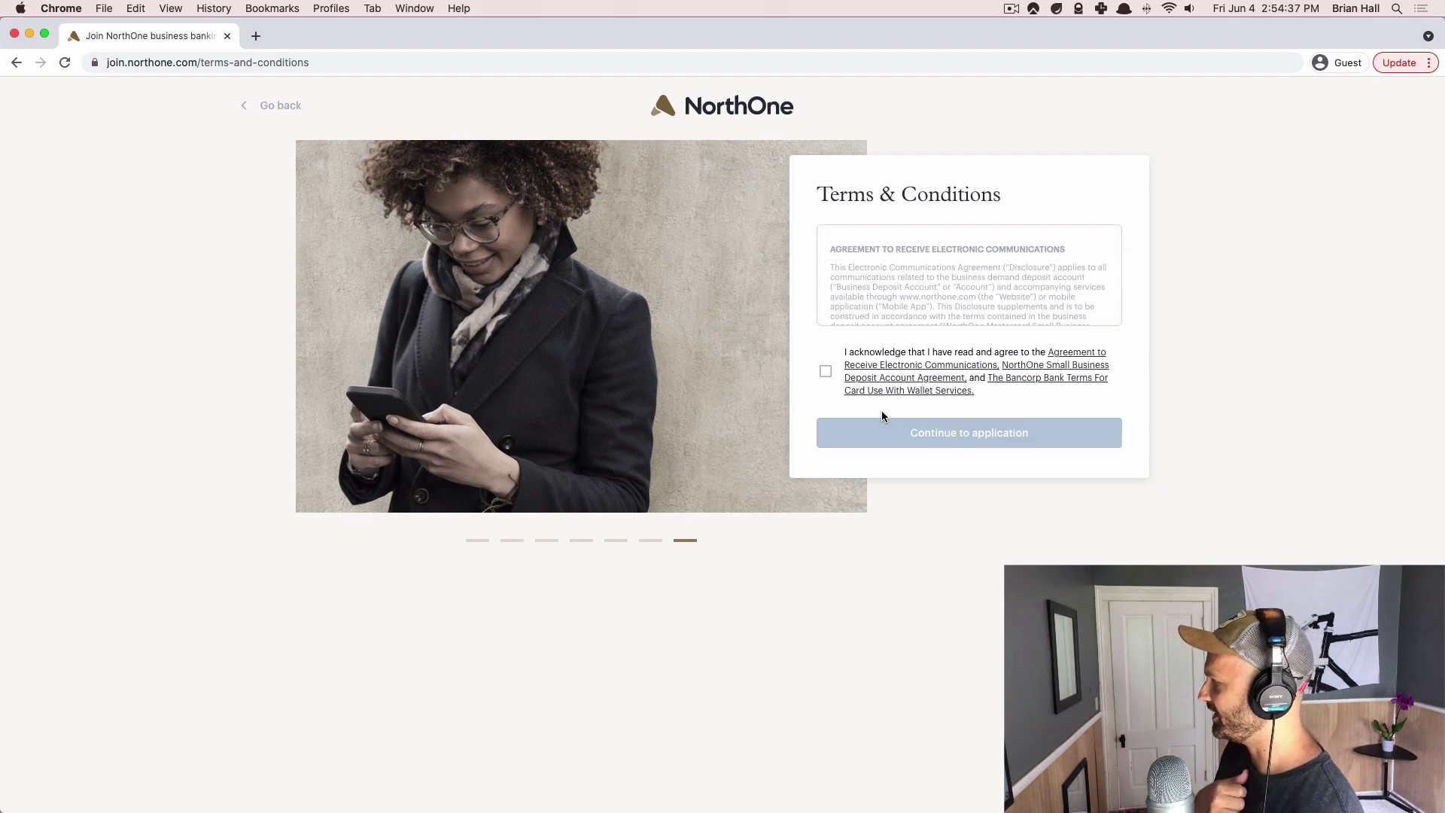
# Agree to the Terms & Conditions and continue into the application
pyautogui.click(826, 374)
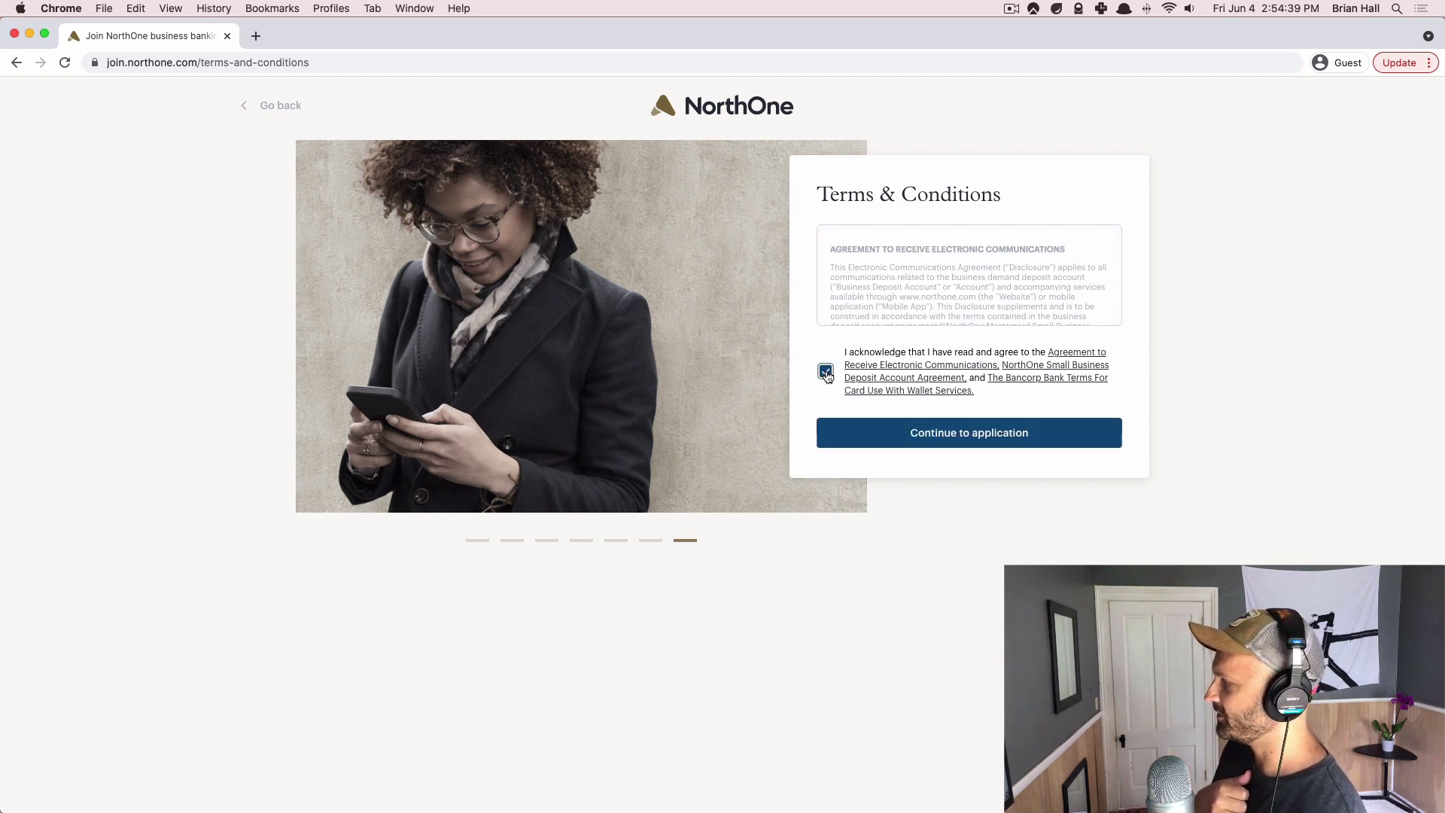
pyautogui.click(960, 442)
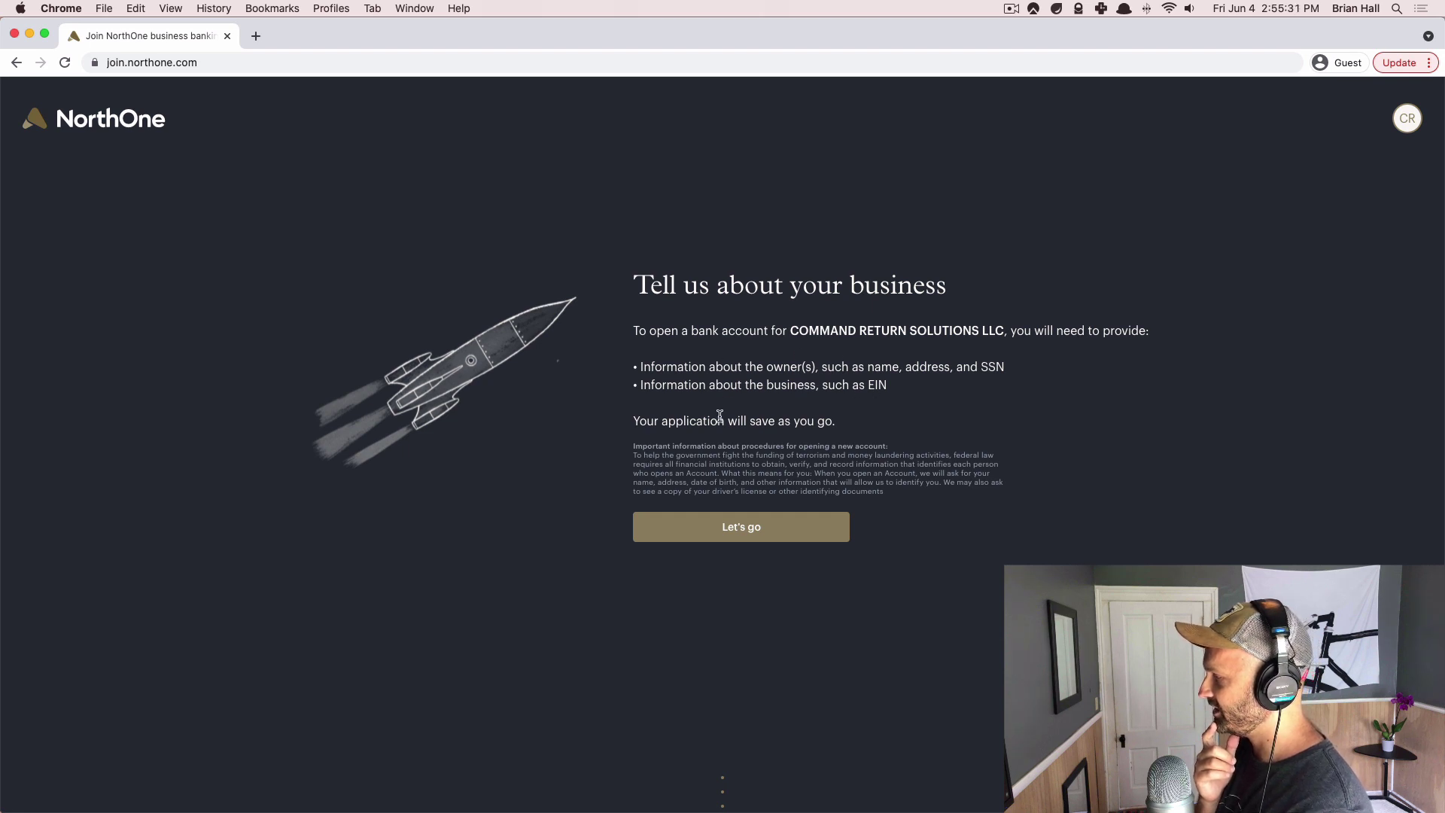
# Start the business application from the 'Tell us about your business' intro with Let's go
pyautogui.click(729, 537)
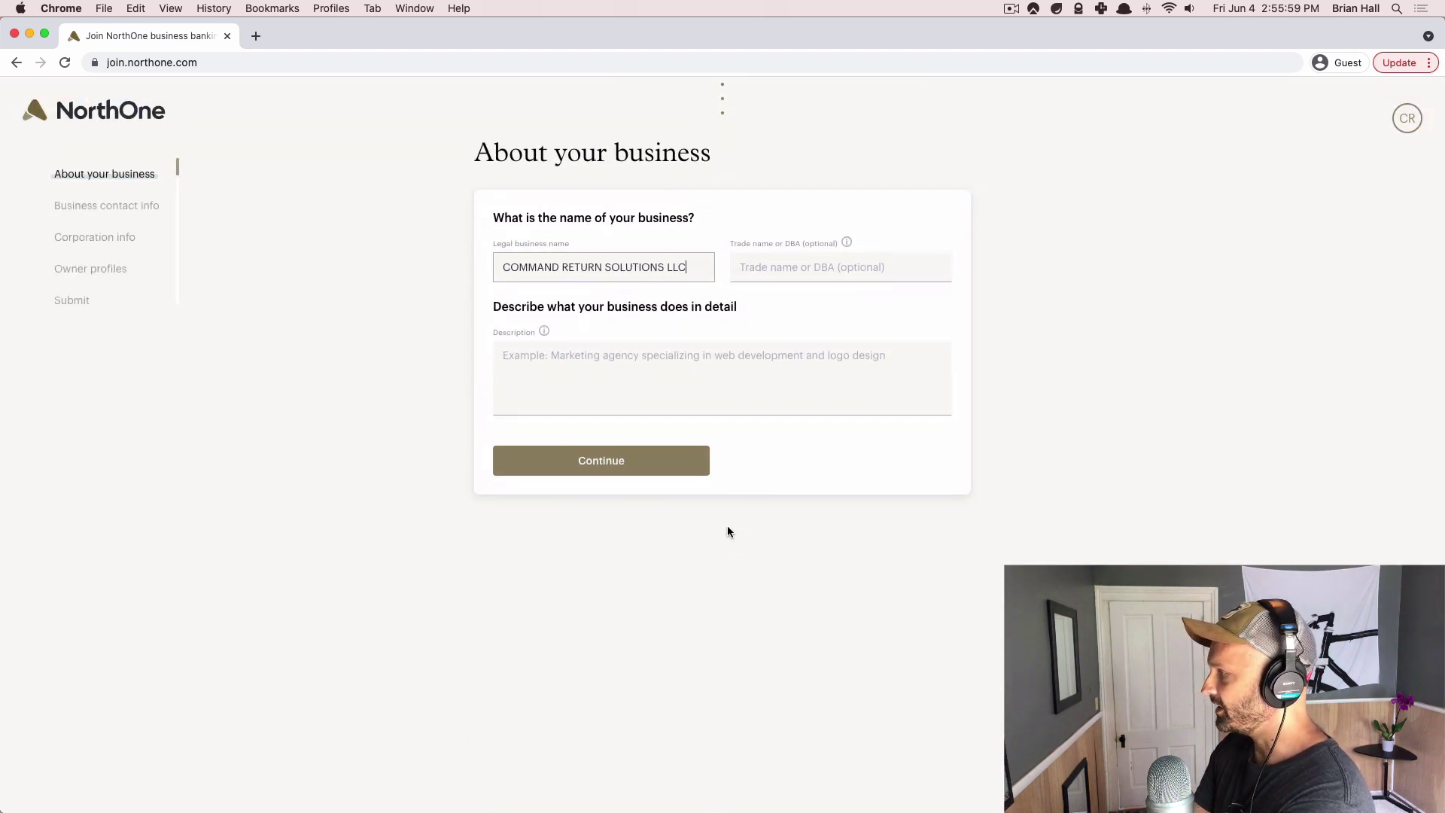
# Describe the business as 'Digital marketing consulting specializing in Conversion Rate Optimization' and continue
pyautogui.click(576, 405)
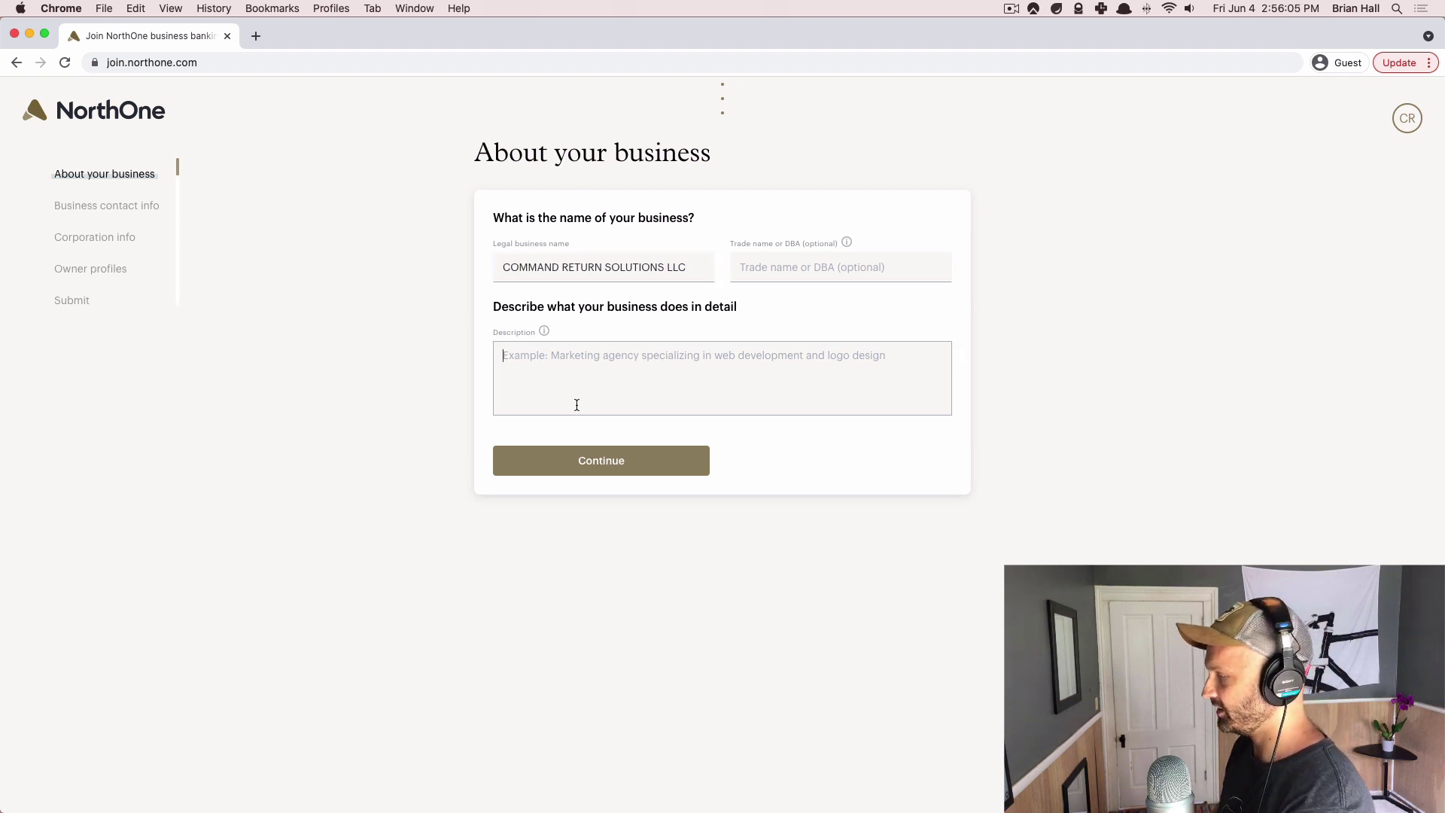
pyautogui.write('Marketing co')
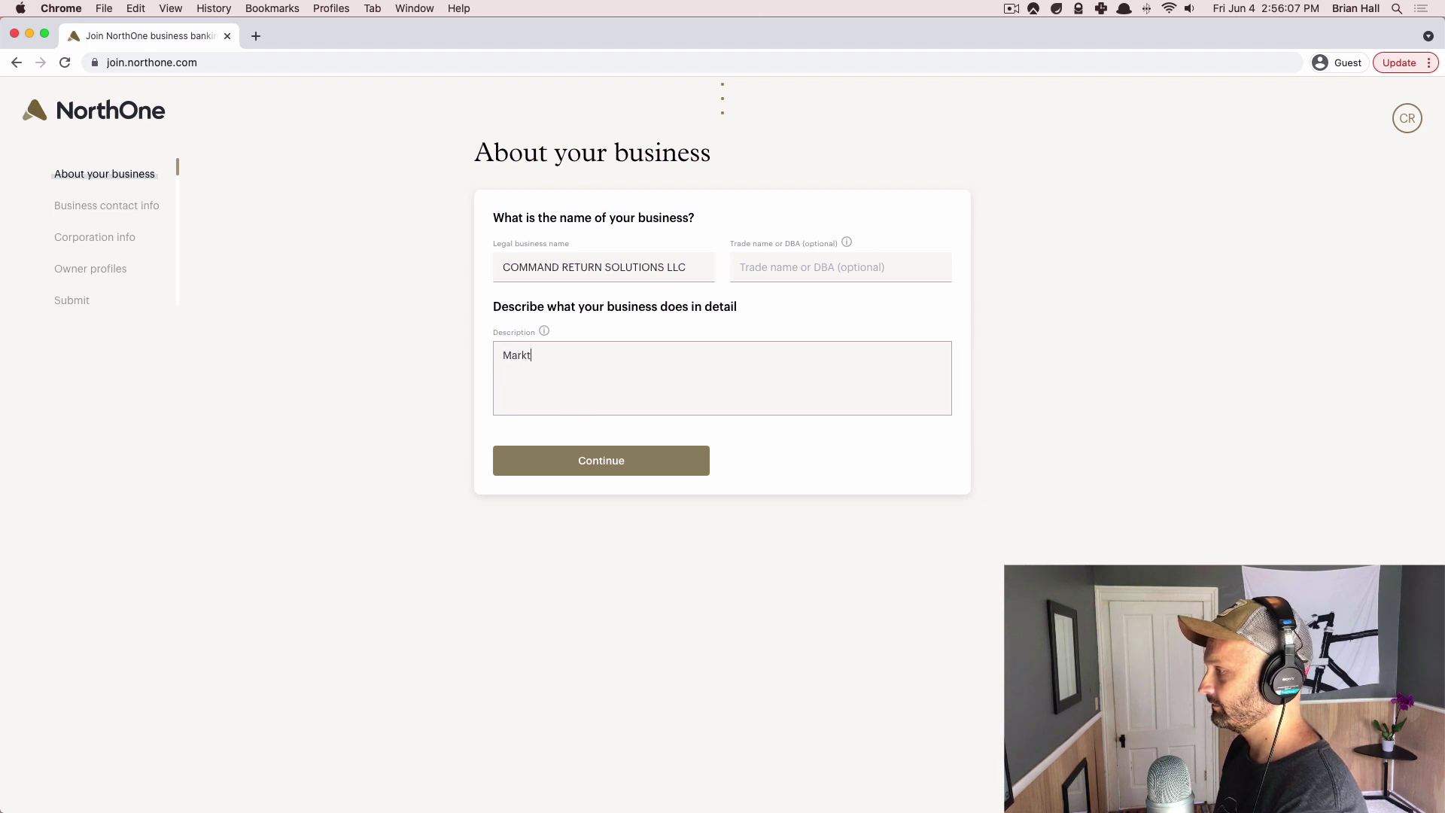
pyautogui.write('nsulting')
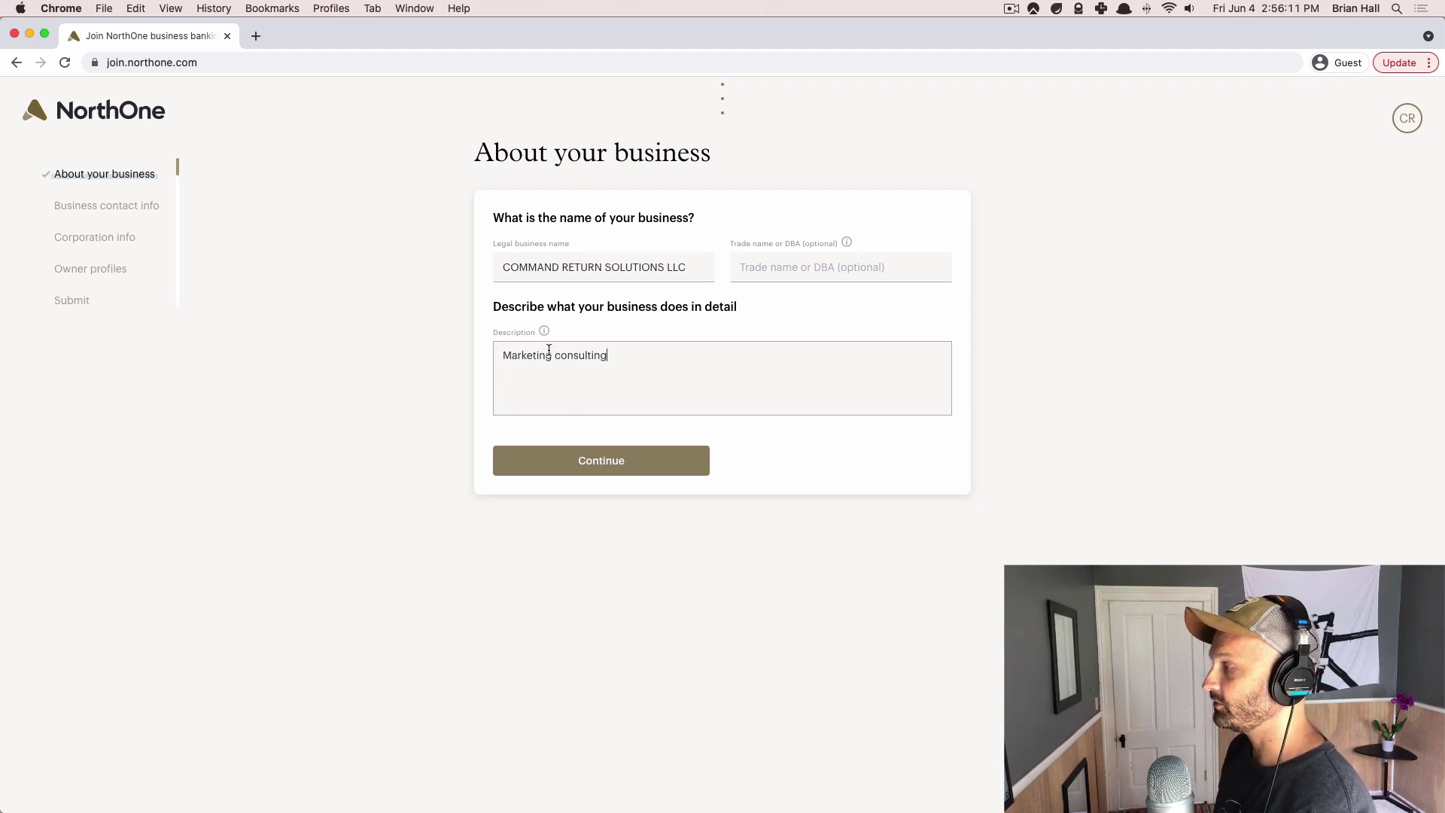
pyautogui.moveTo(546, 333)
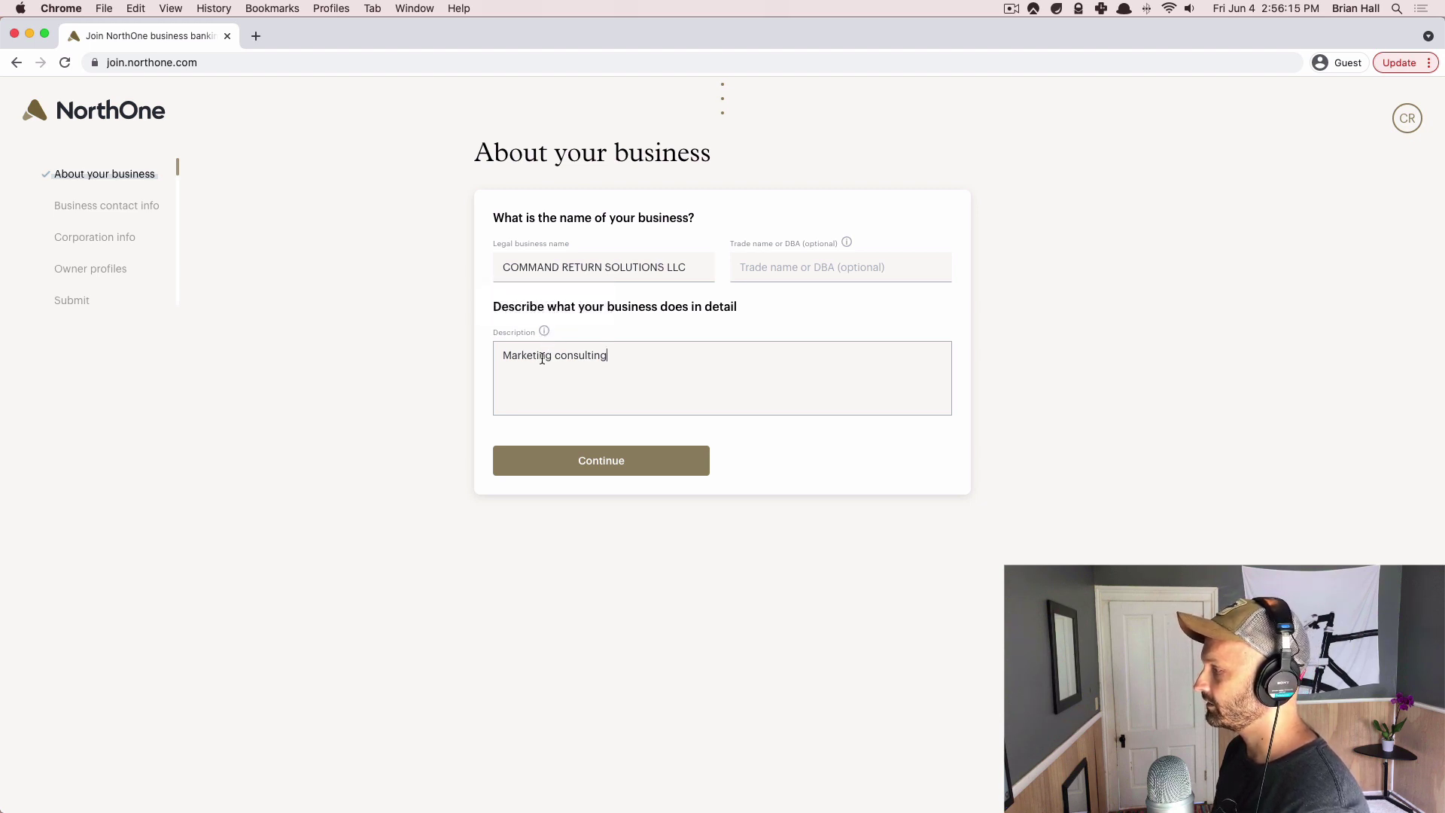
pyautogui.click(508, 355)
pyautogui.press('BackSpace')
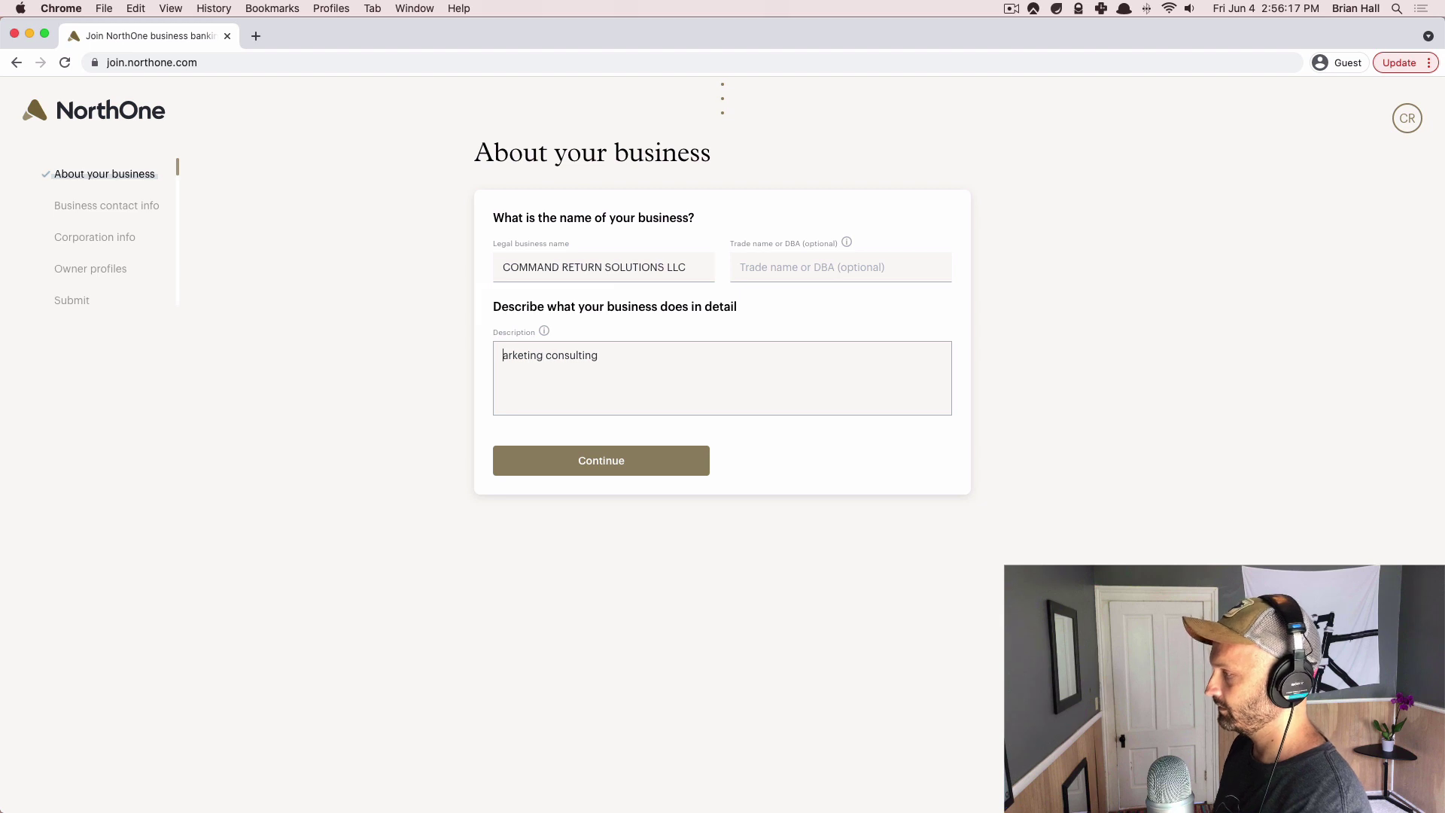
pyautogui.write('Digital m')
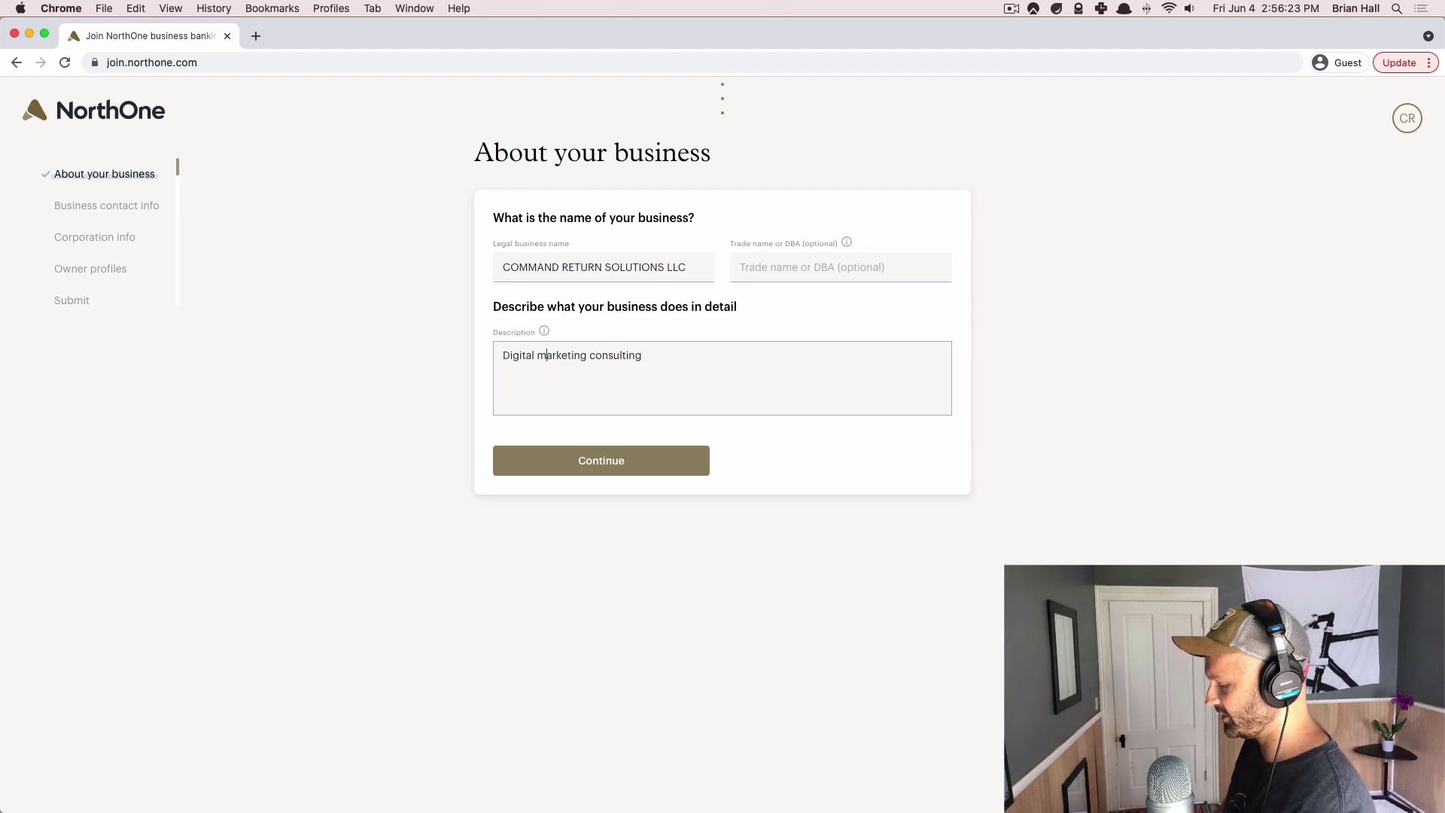
pyautogui.press('super+a')
pyautogui.press('super+x')
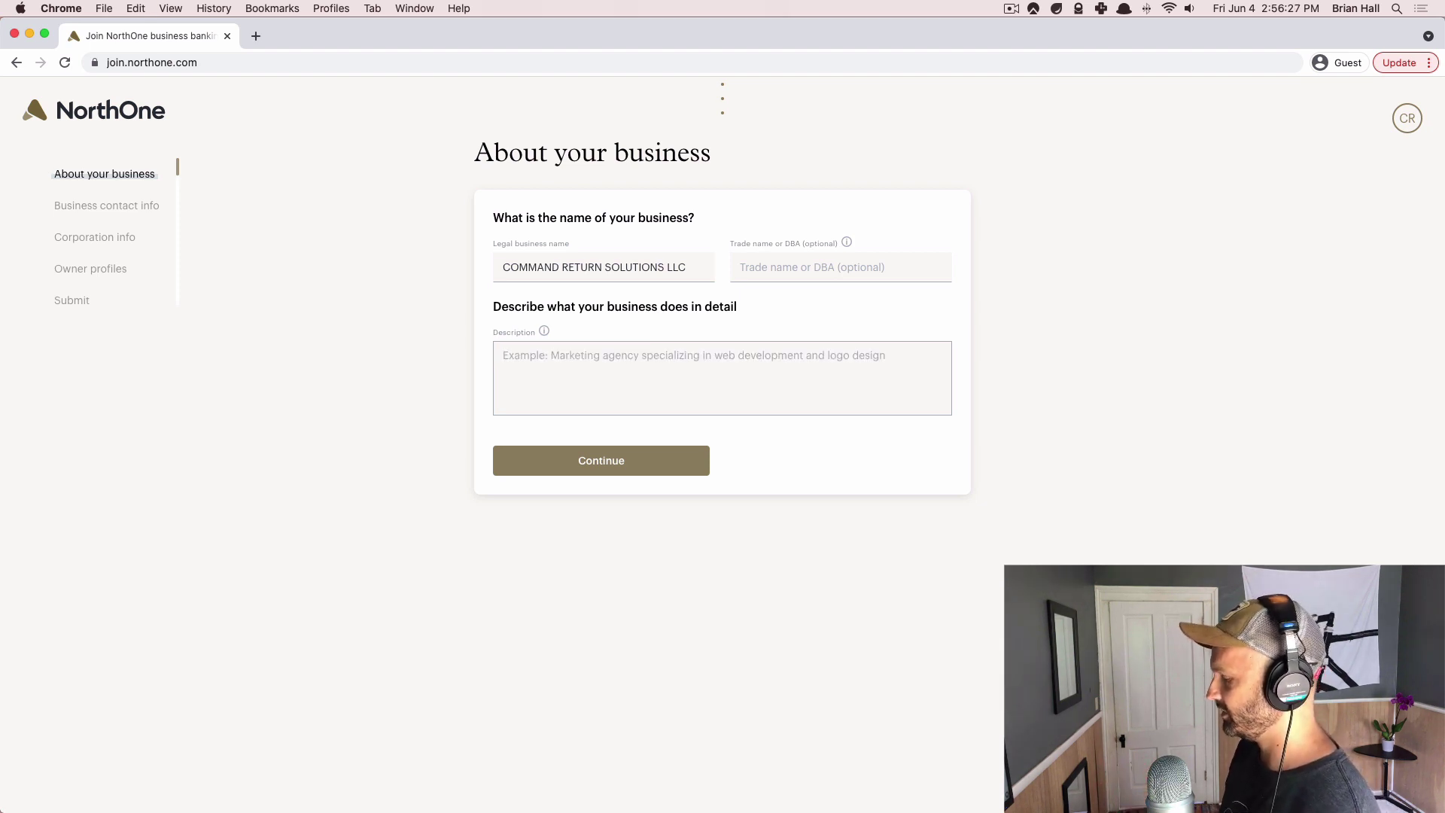
pyautogui.press('super+v')
pyautogui.write('sp')
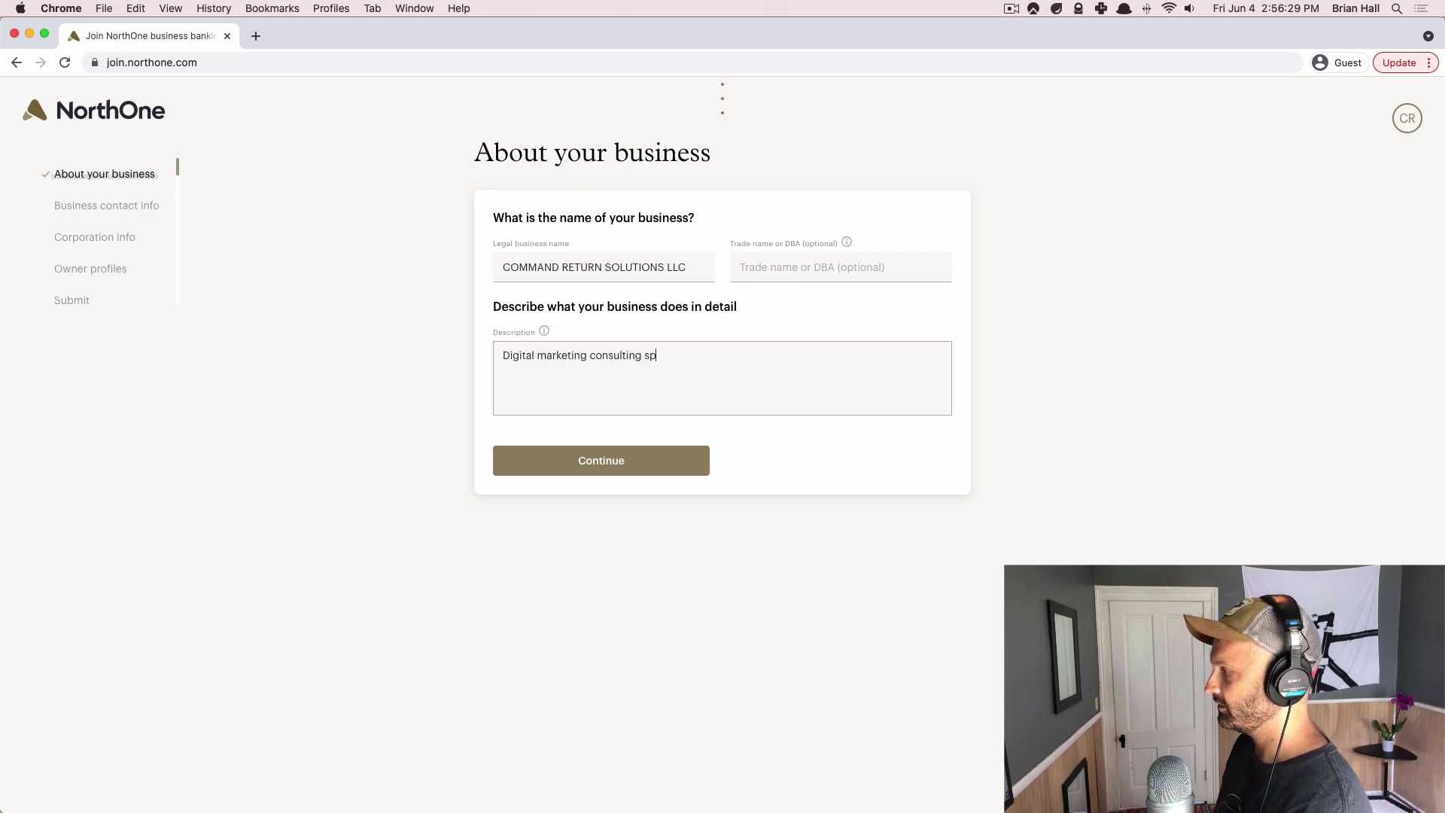
pyautogui.write('ecializing in Conversion Rate Optimization')
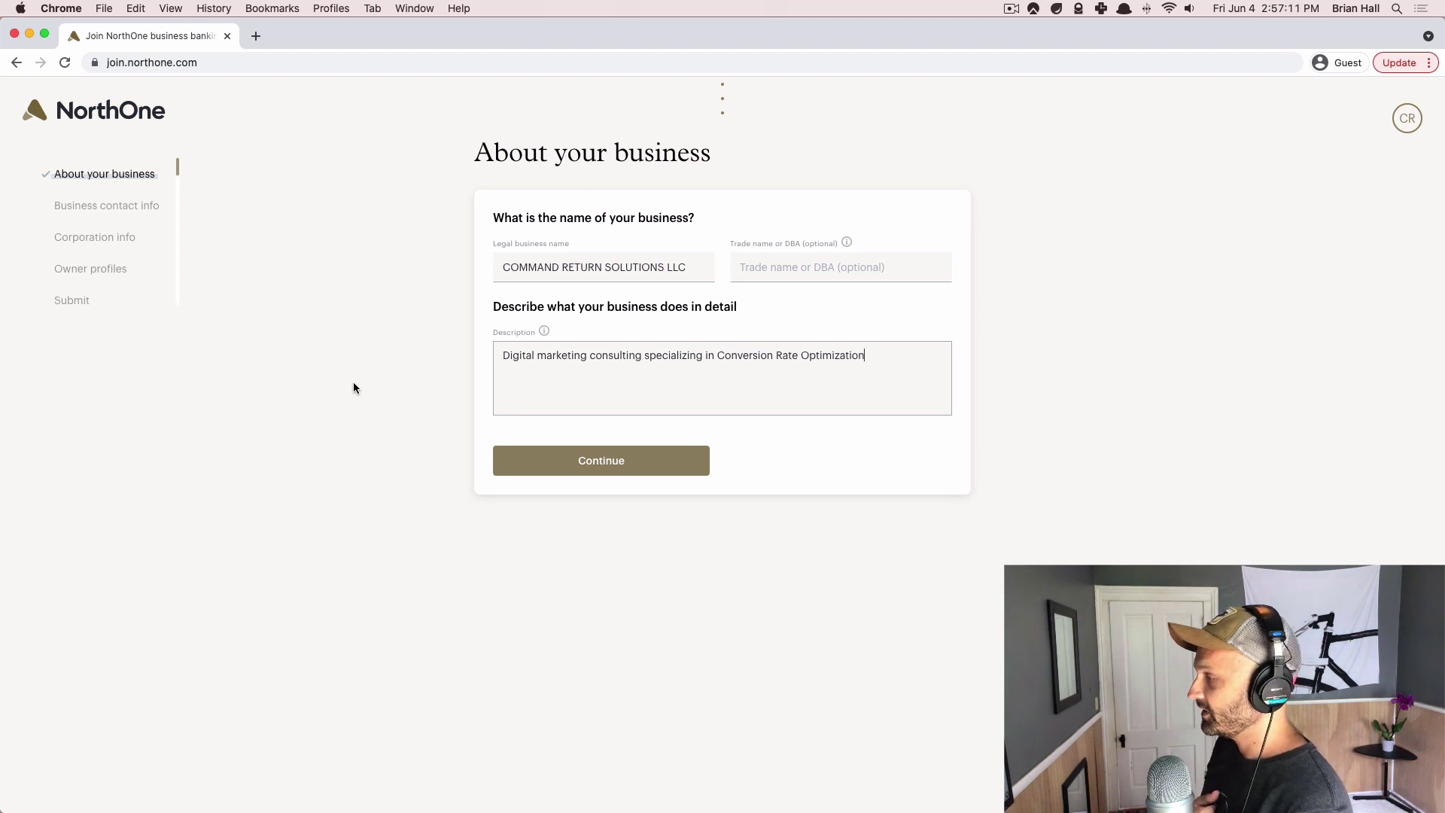
pyautogui.click(581, 462)
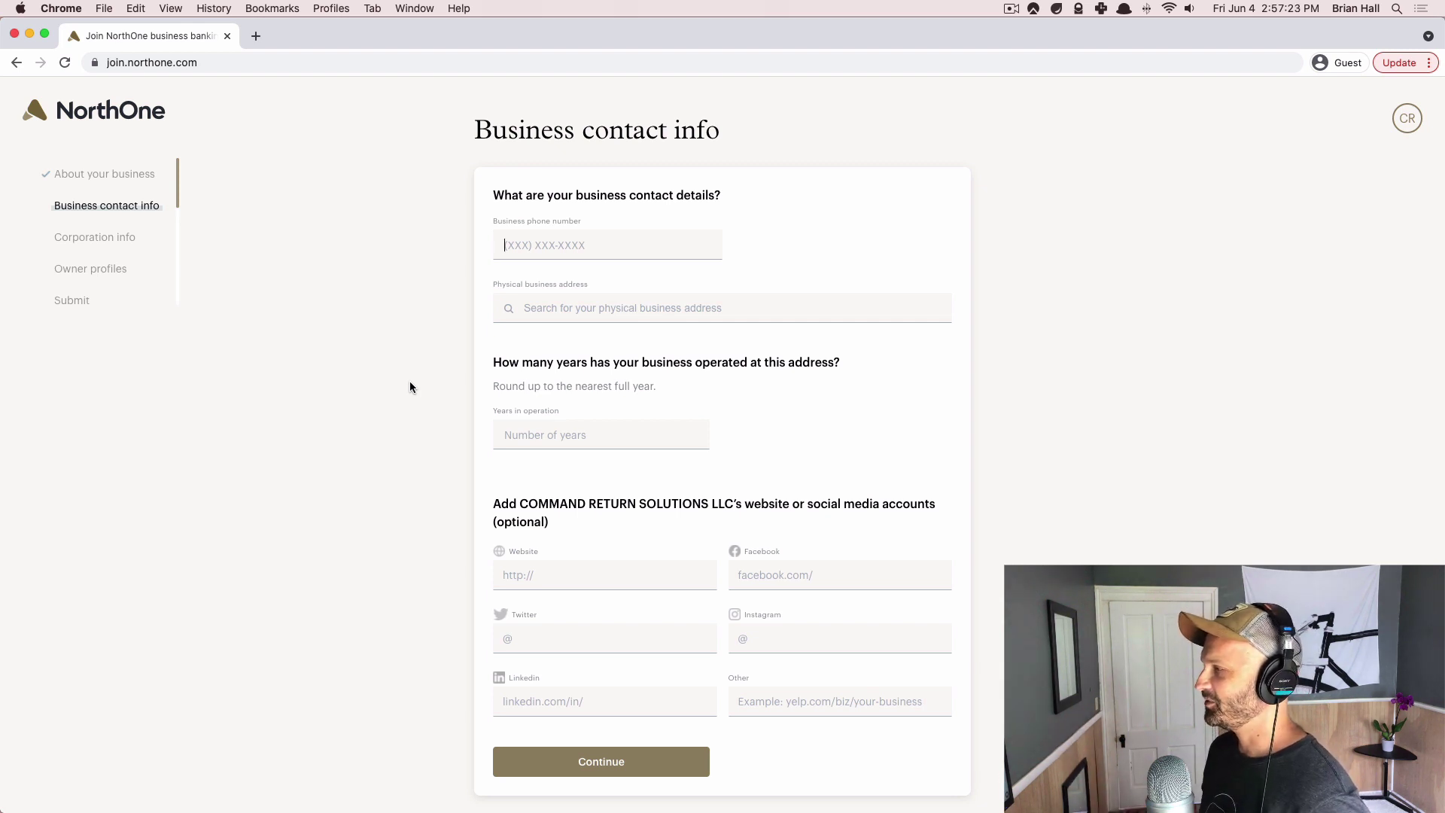
# Paste in the business phone number and choose the suggested business address
pyautogui.write('(___) ___-____')
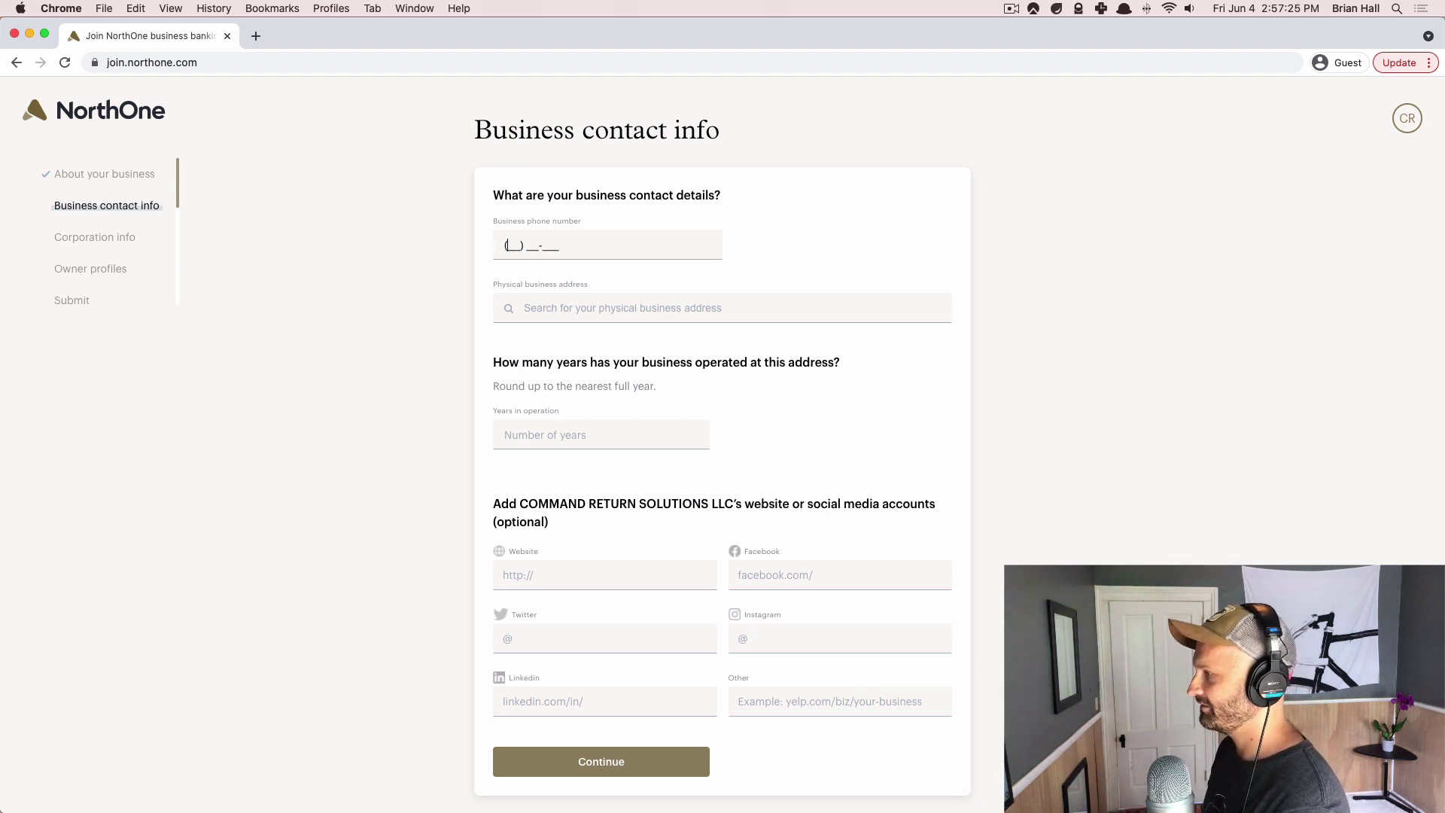
pyautogui.press('super+v')
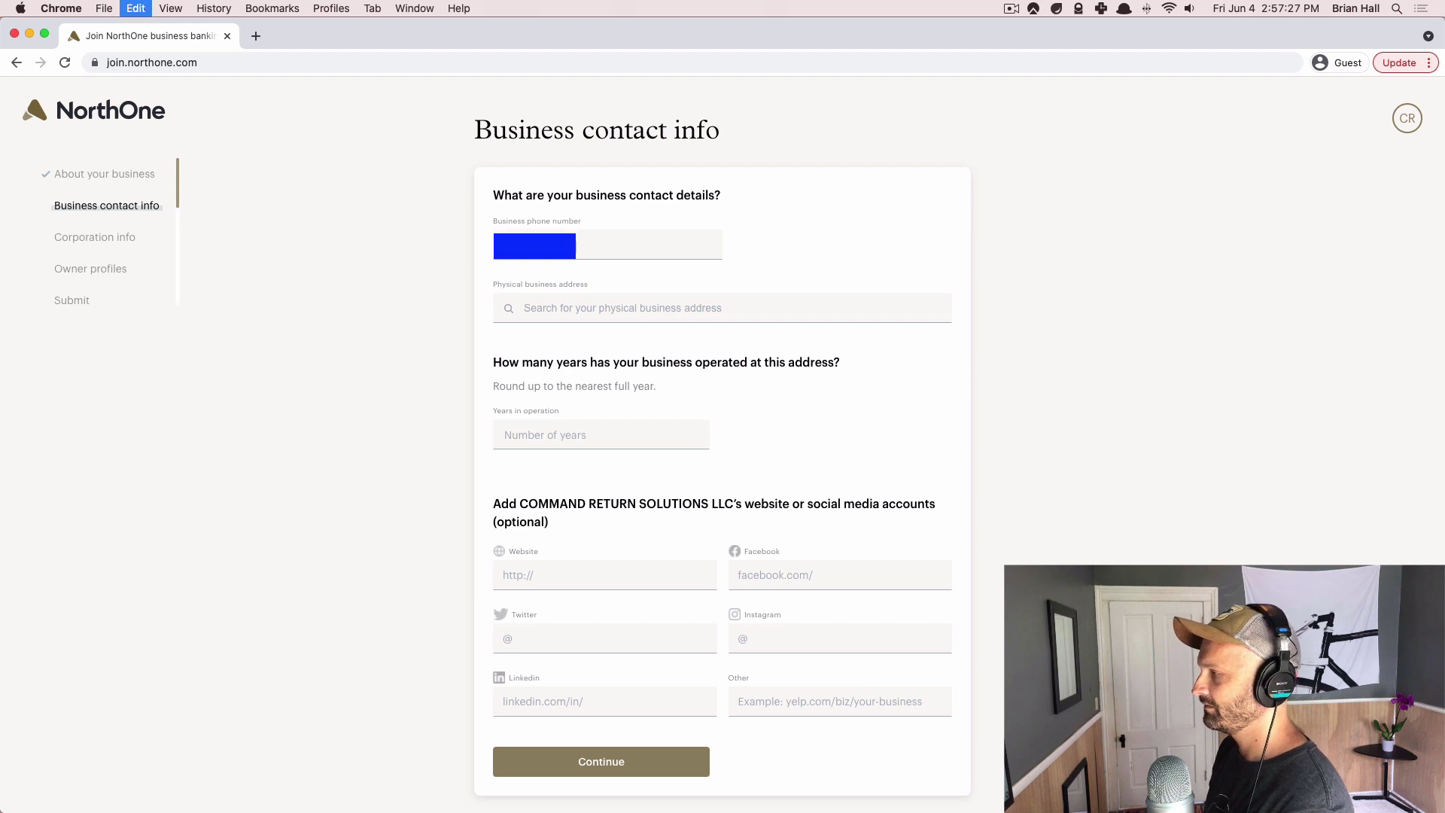
pyautogui.press('Tab')
pyautogui.write('1')
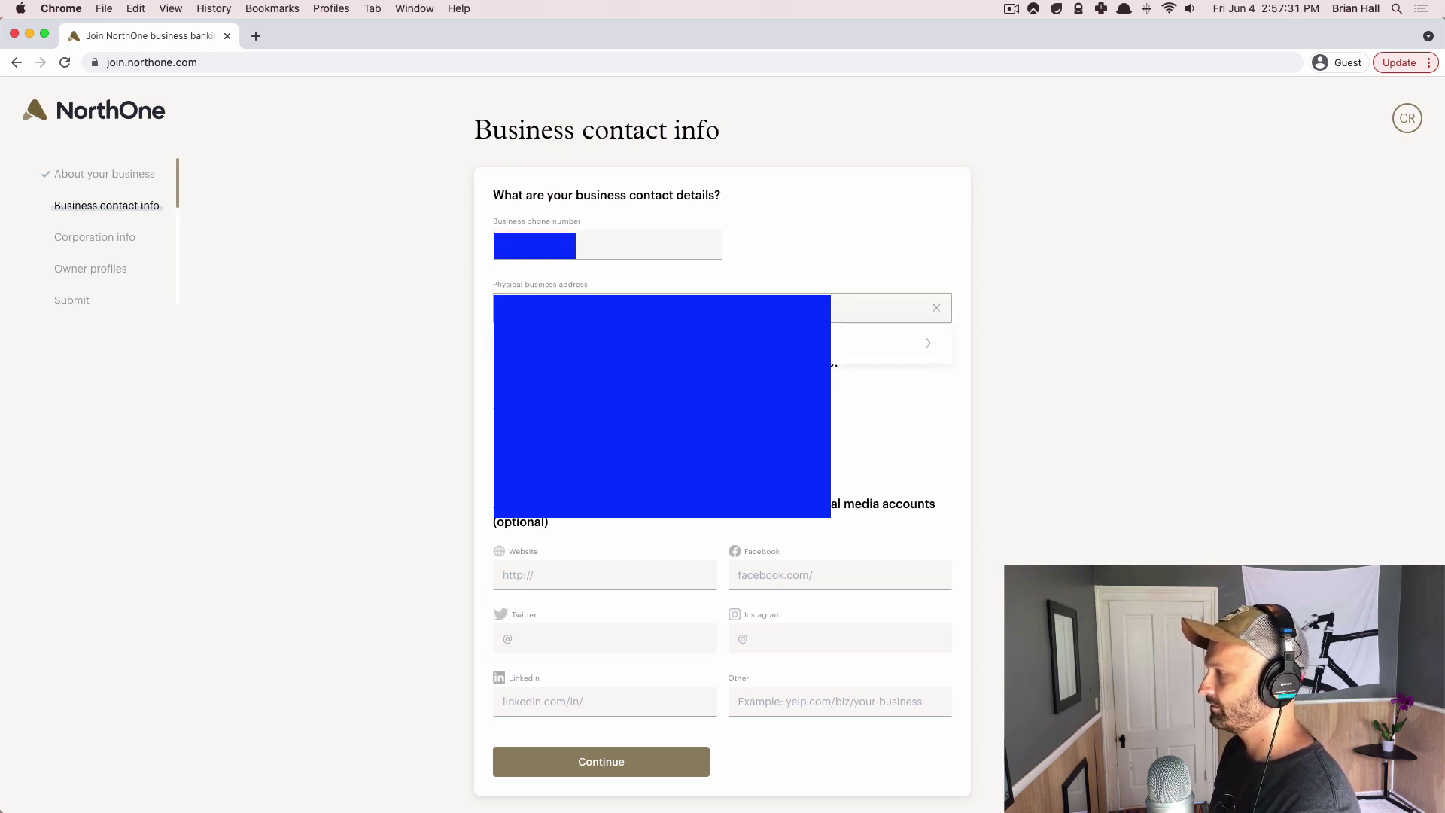
pyautogui.press('Down')
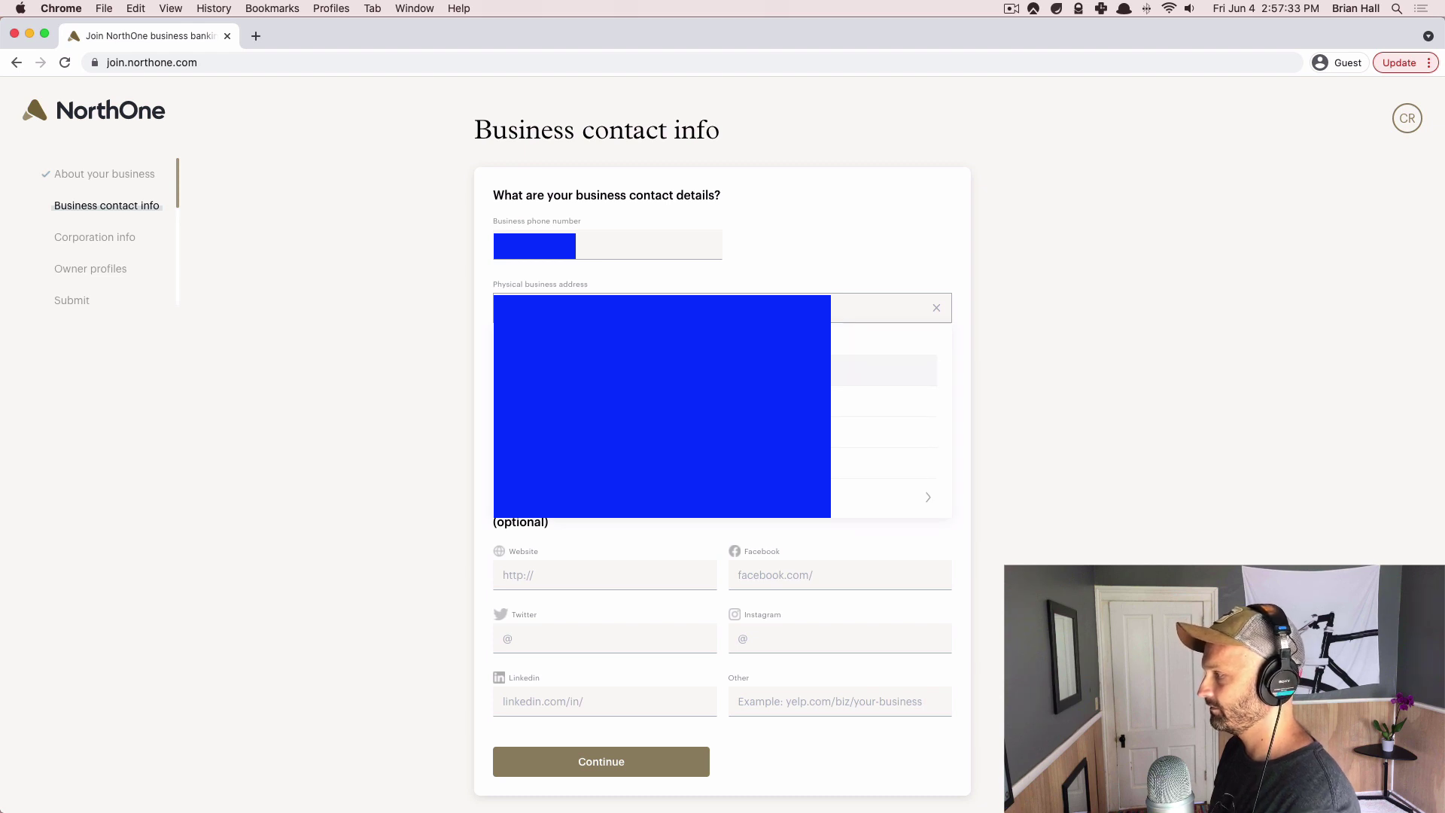
pyautogui.press('Down')
pyautogui.press('Down')
pyautogui.press('Down')
pyautogui.press('Down')
pyautogui.press('Down')
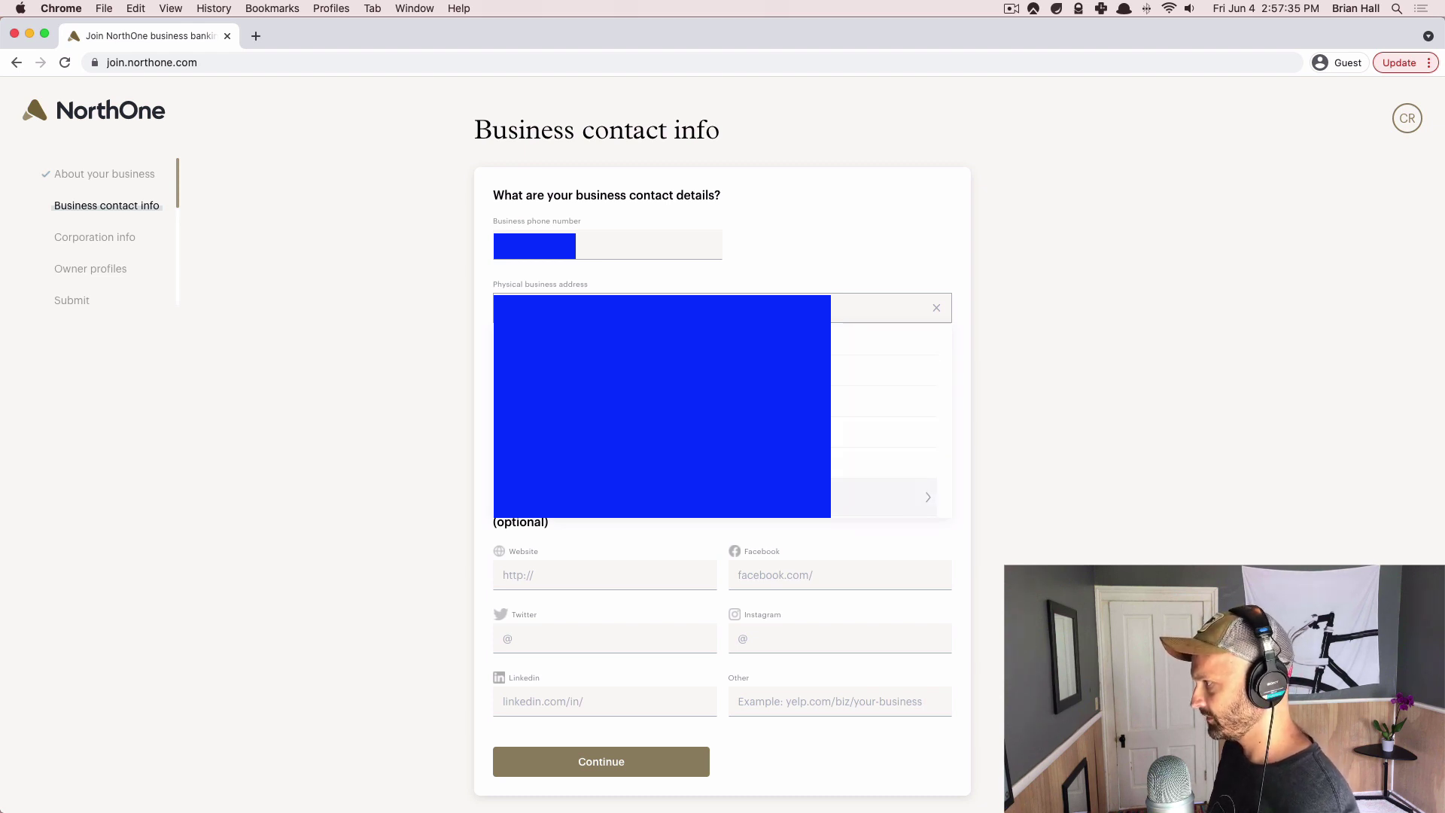
pyautogui.press('Down')
pyautogui.press('Down')
pyautogui.press('Down')
pyautogui.press('Down')
pyautogui.press('Down')
pyautogui.press('Down')
pyautogui.press('Down')
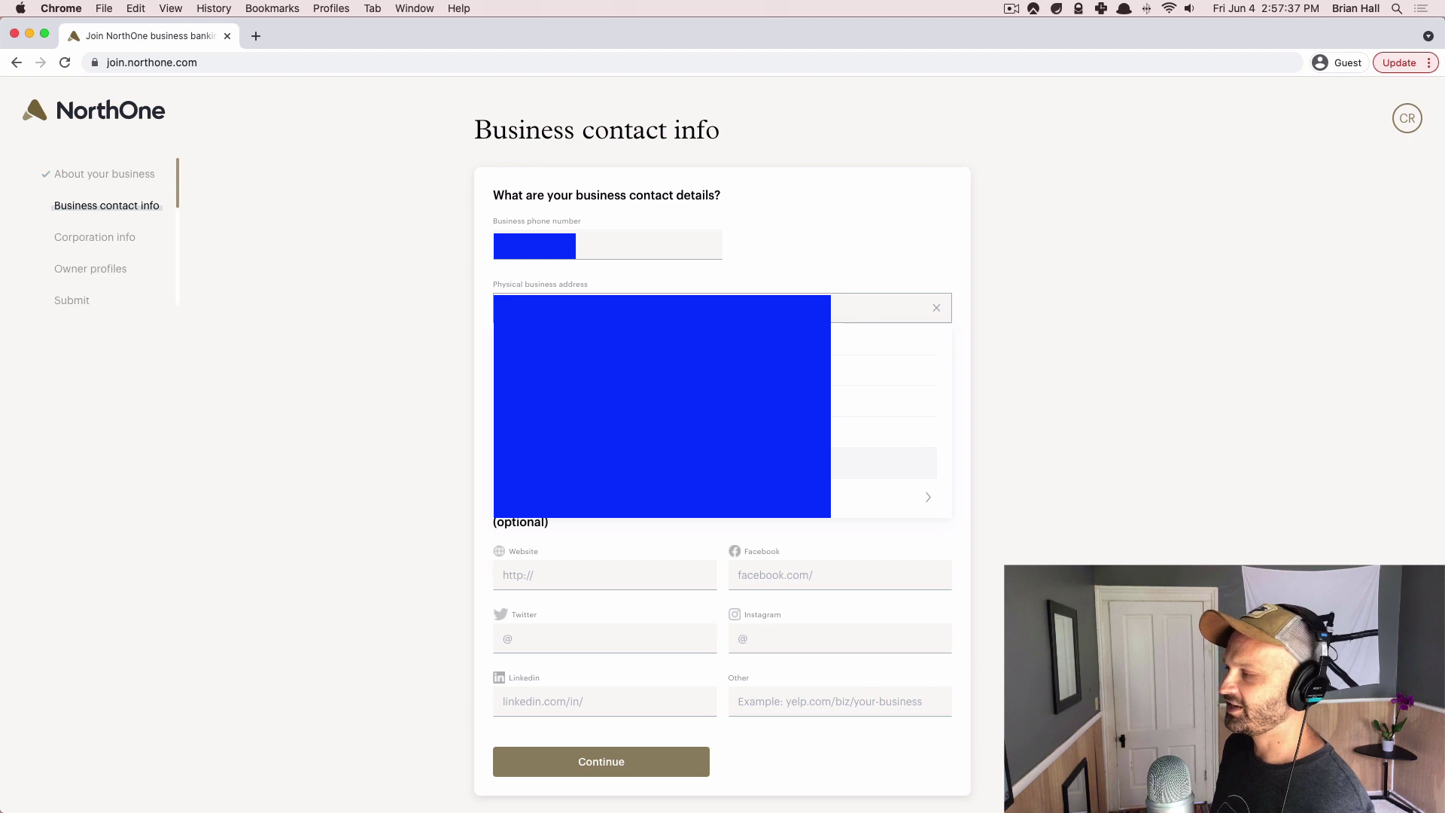
pyautogui.press('Down')
pyautogui.press('Down')
pyautogui.press('Down')
pyautogui.press('Down')
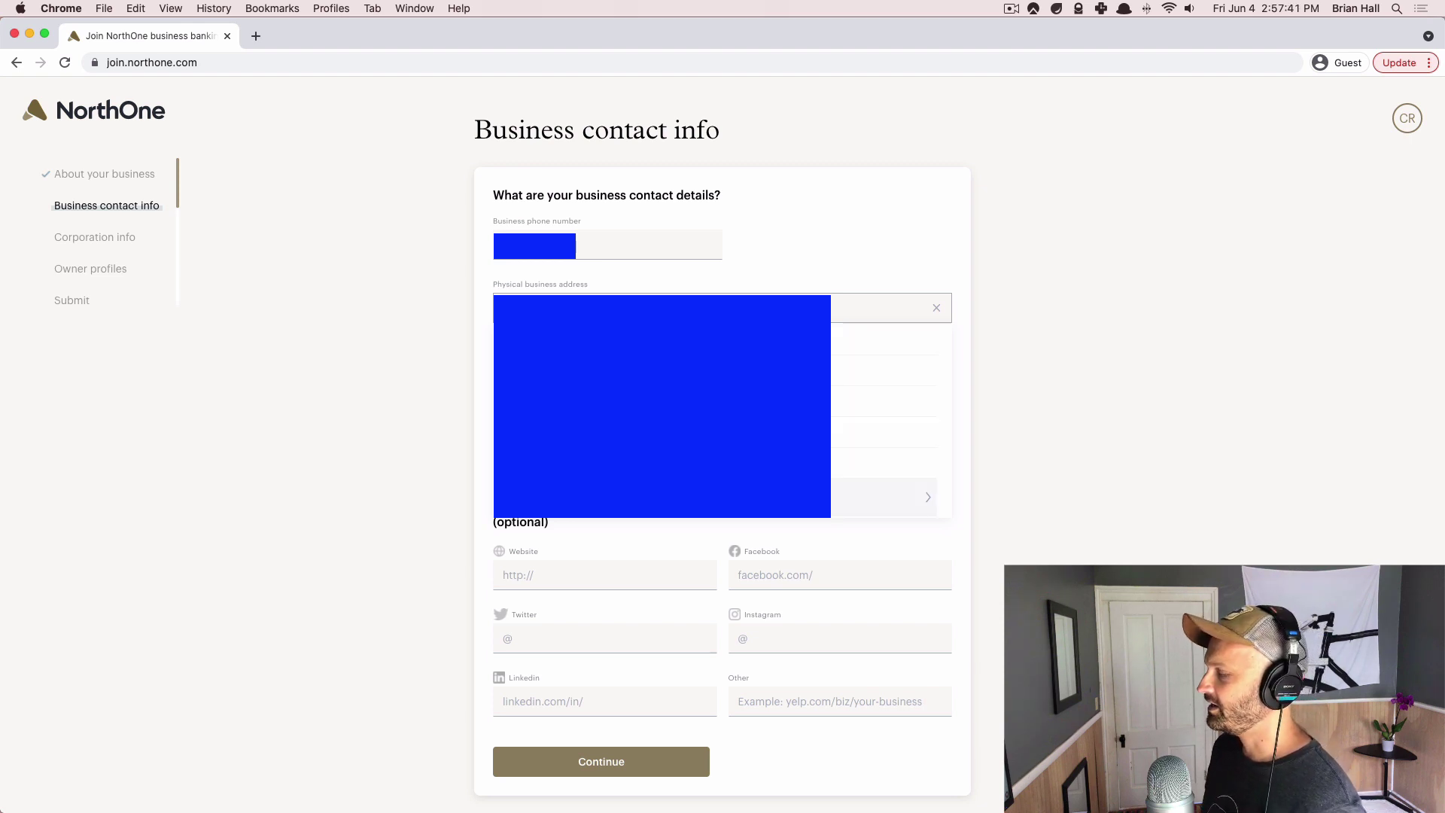
pyautogui.press('Down')
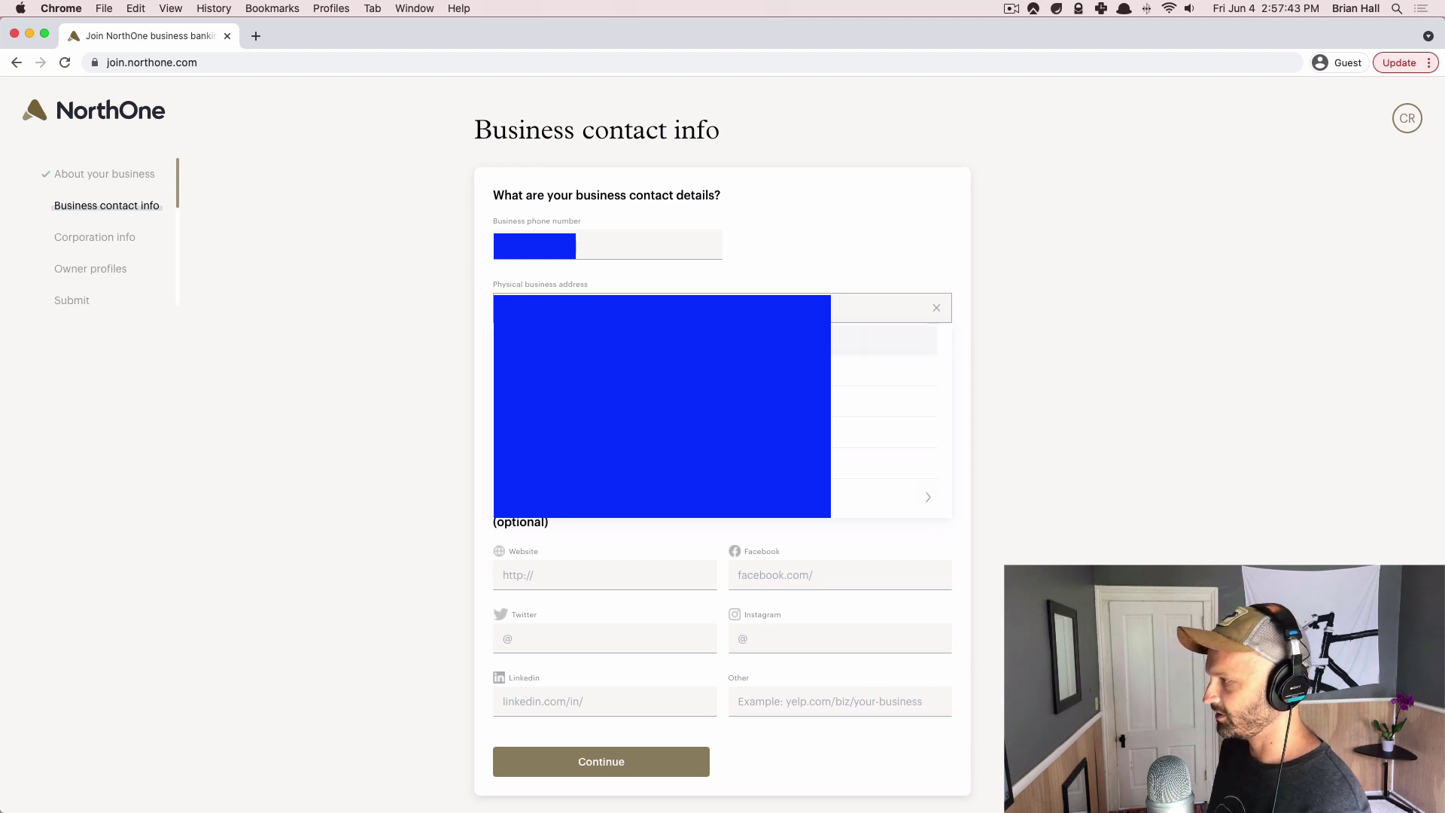
pyautogui.press('Return')
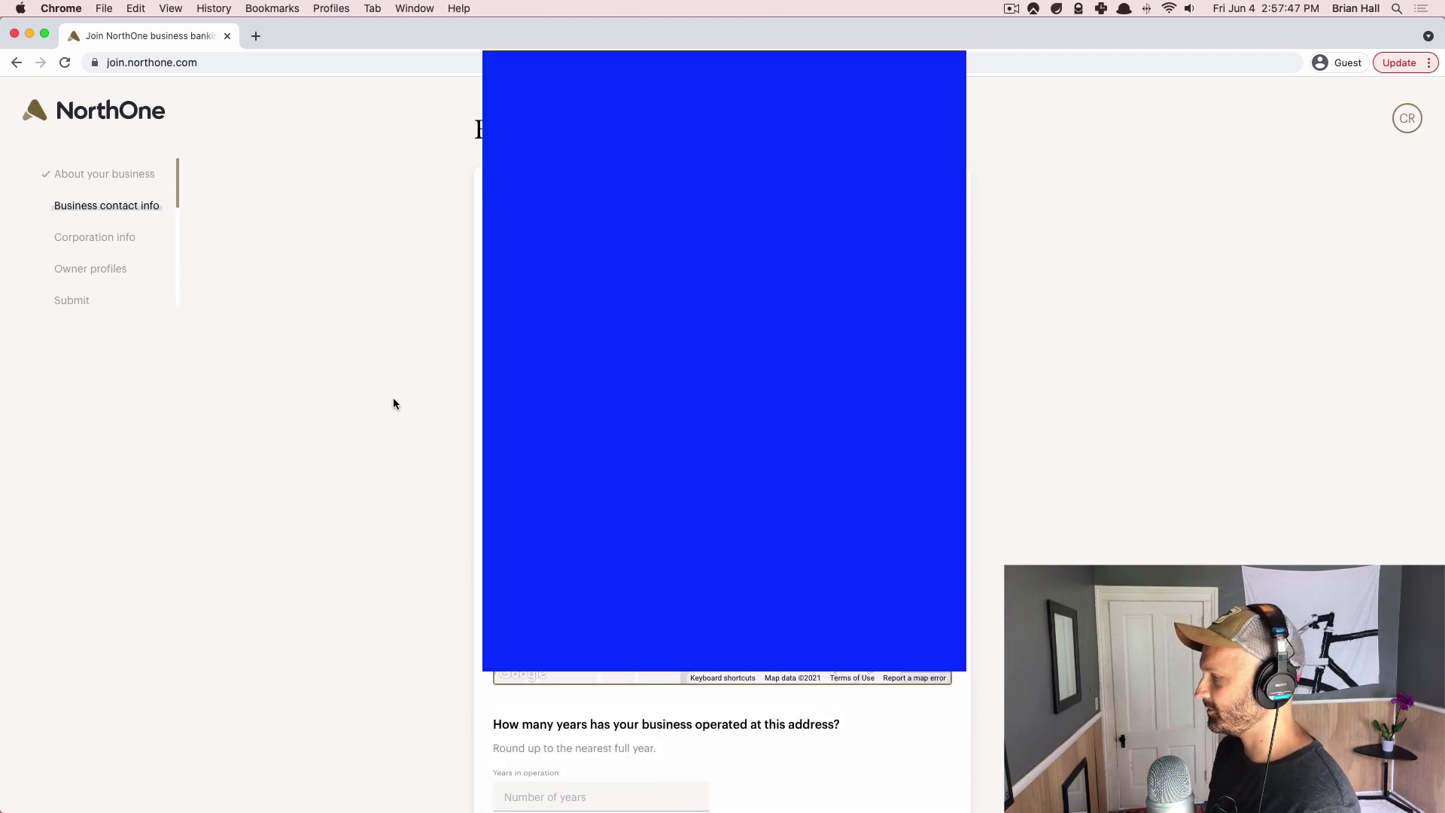
# Enter 1 for years in operation and submit the business contact info
pyautogui.scroll(-8, 393, 403)
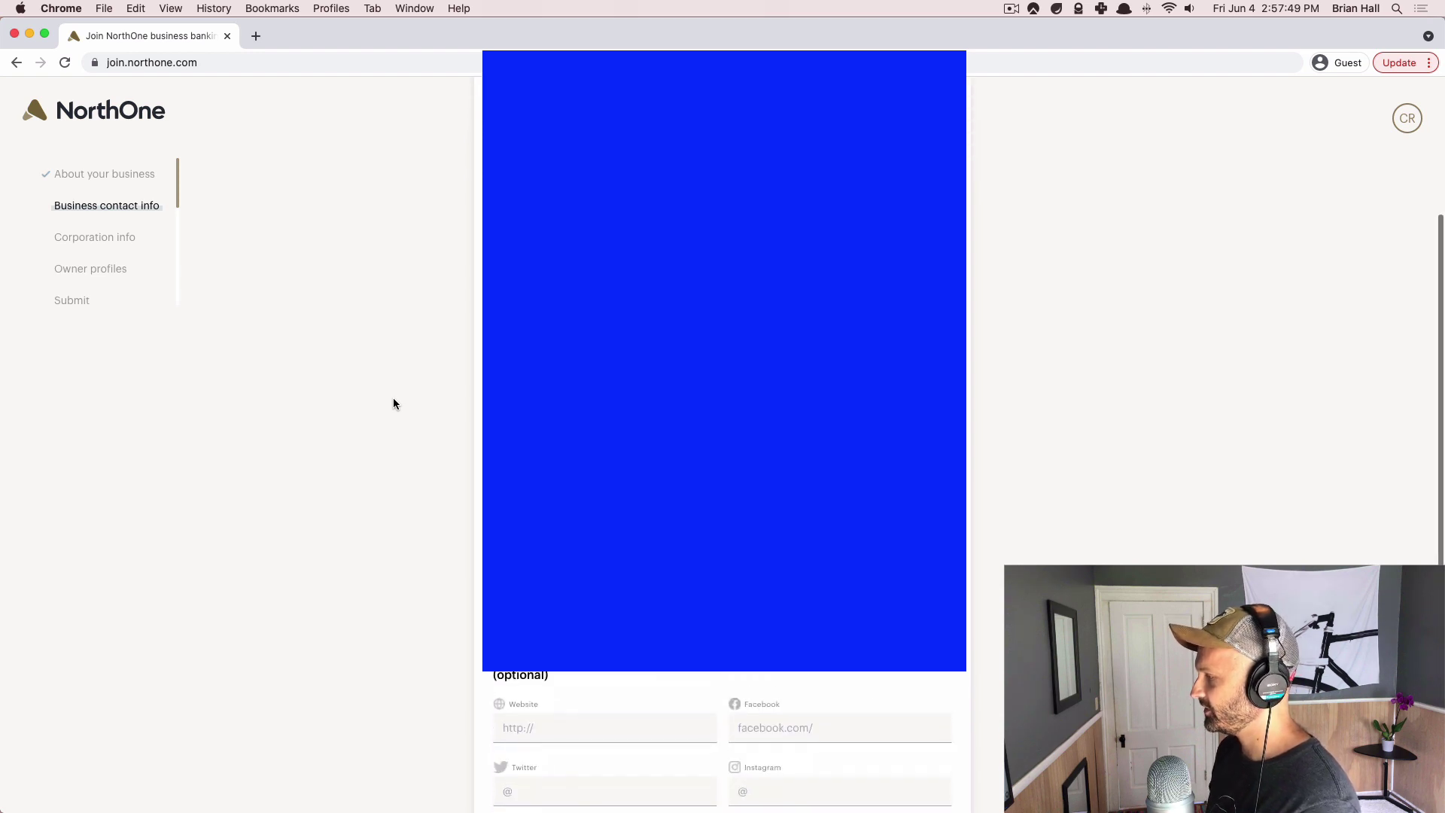
pyautogui.scroll(-3, 393, 403)
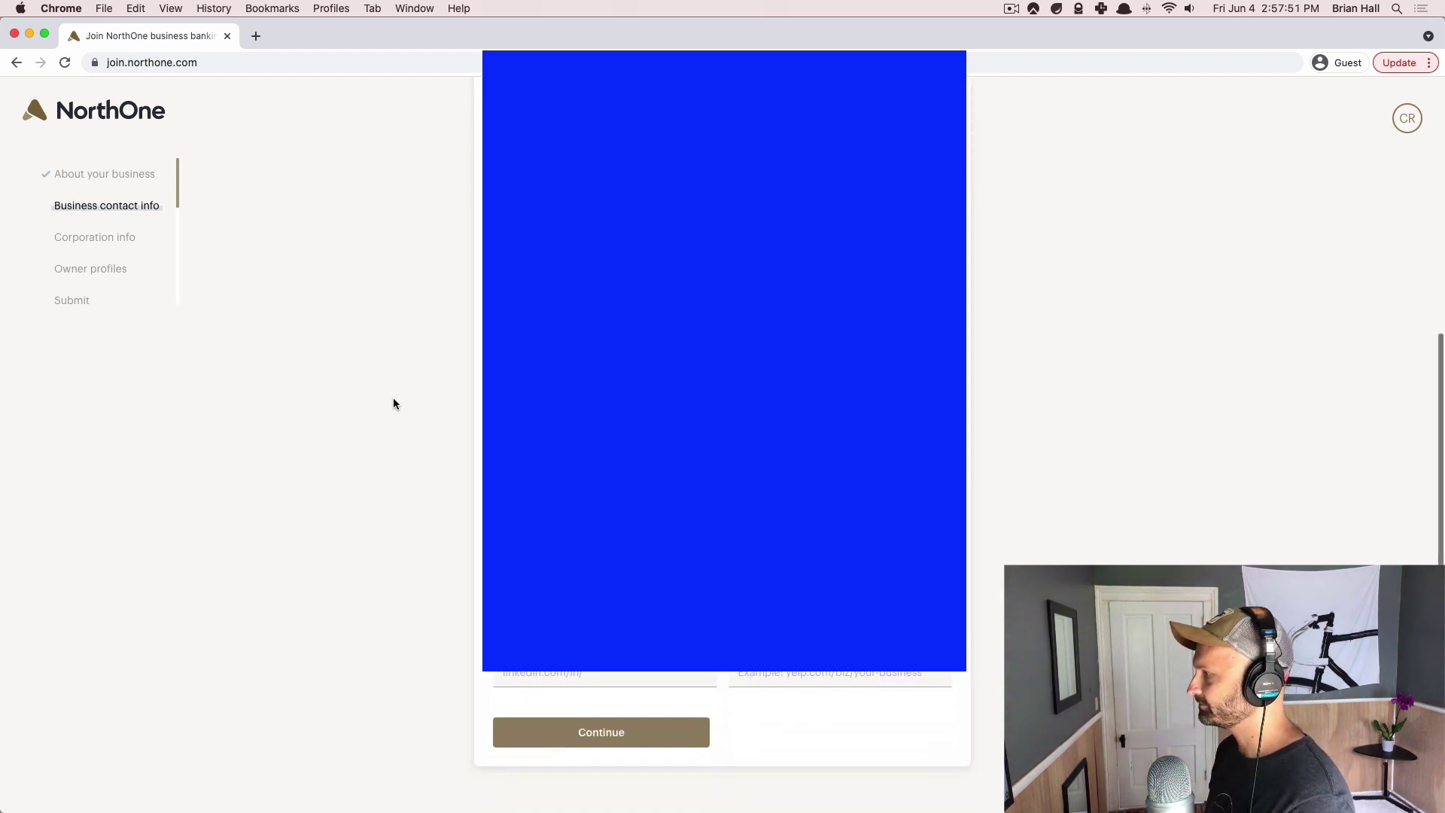
pyautogui.click(580, 409)
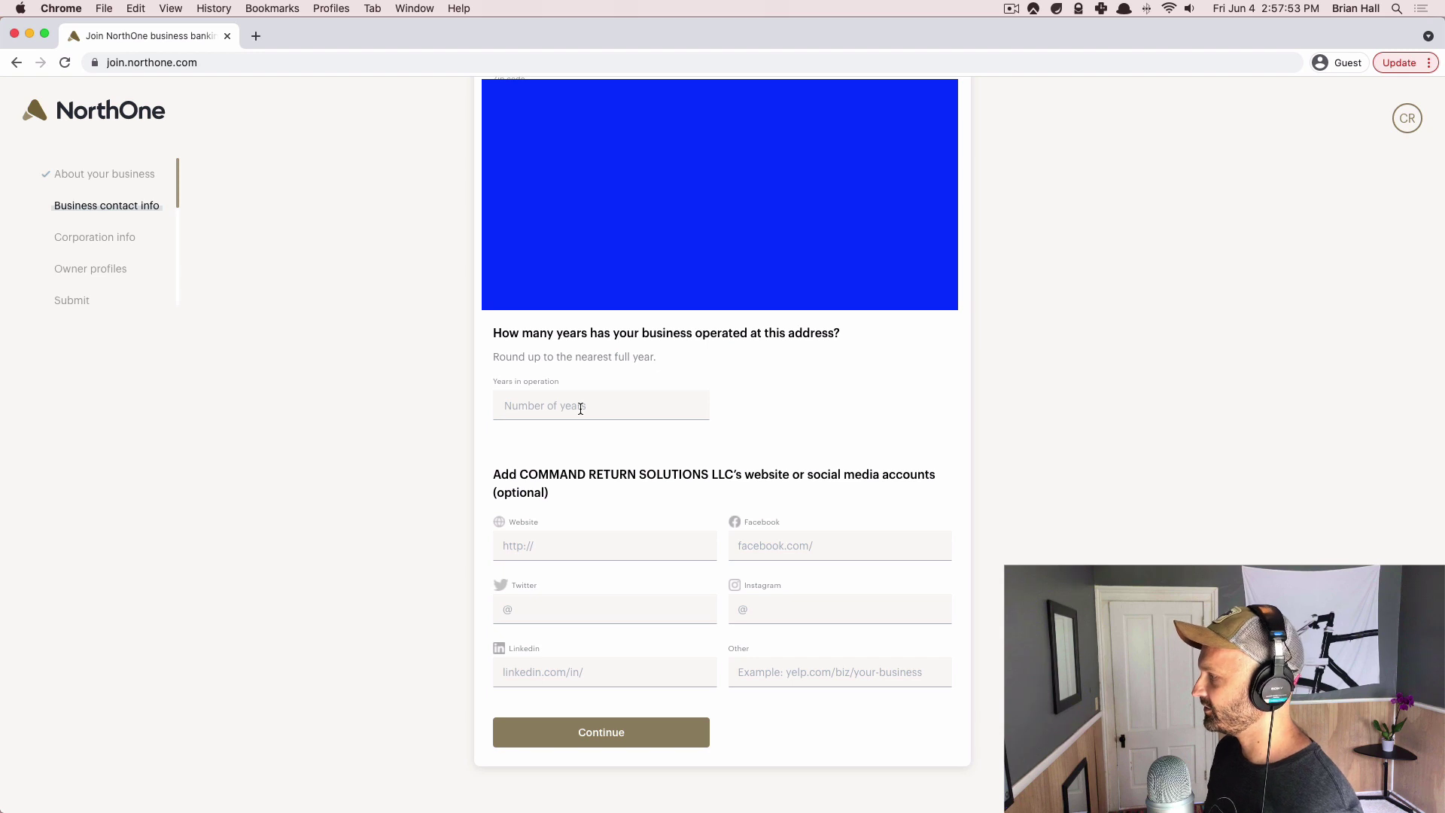
pyautogui.write('1')
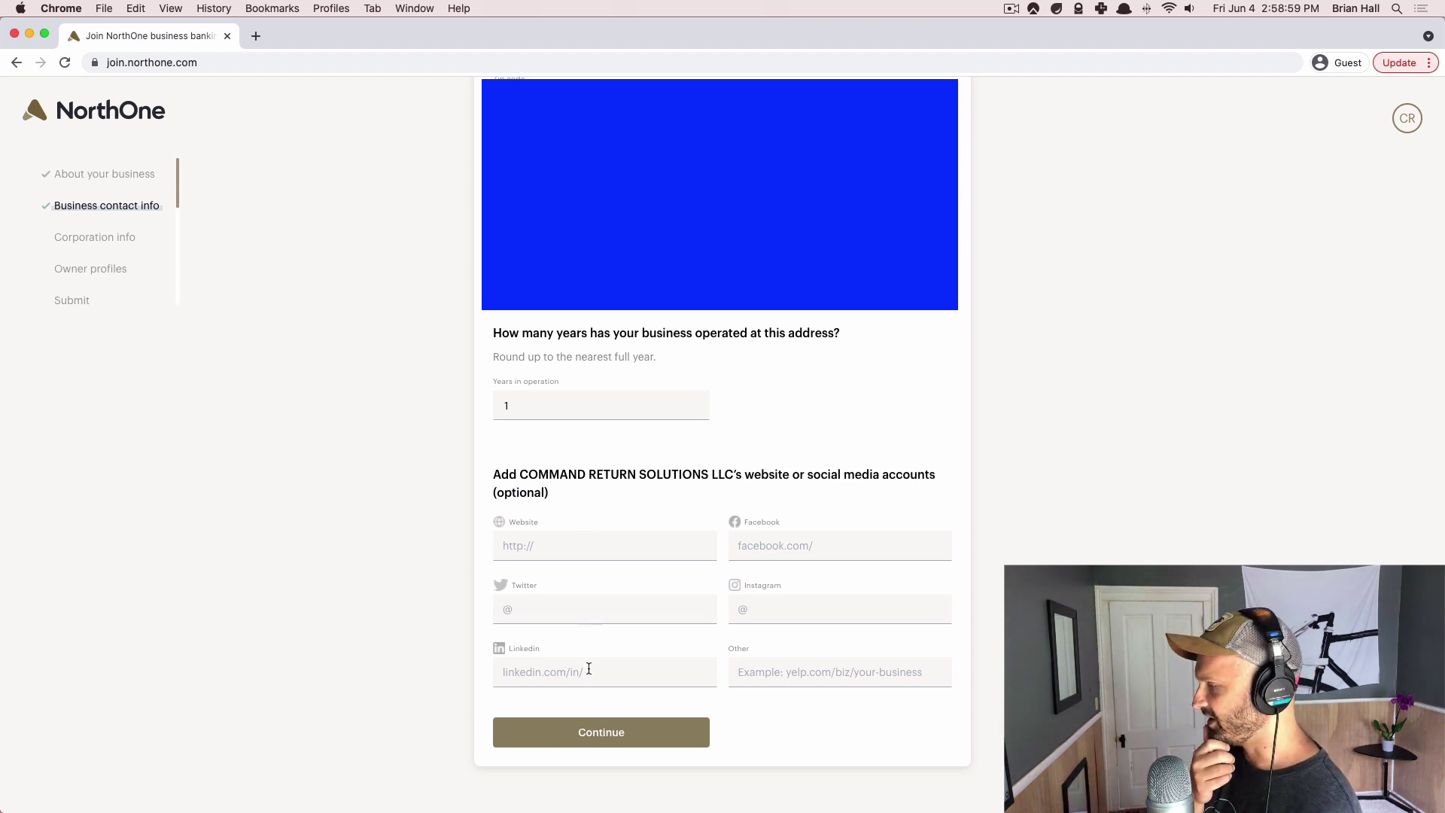
pyautogui.click(590, 732)
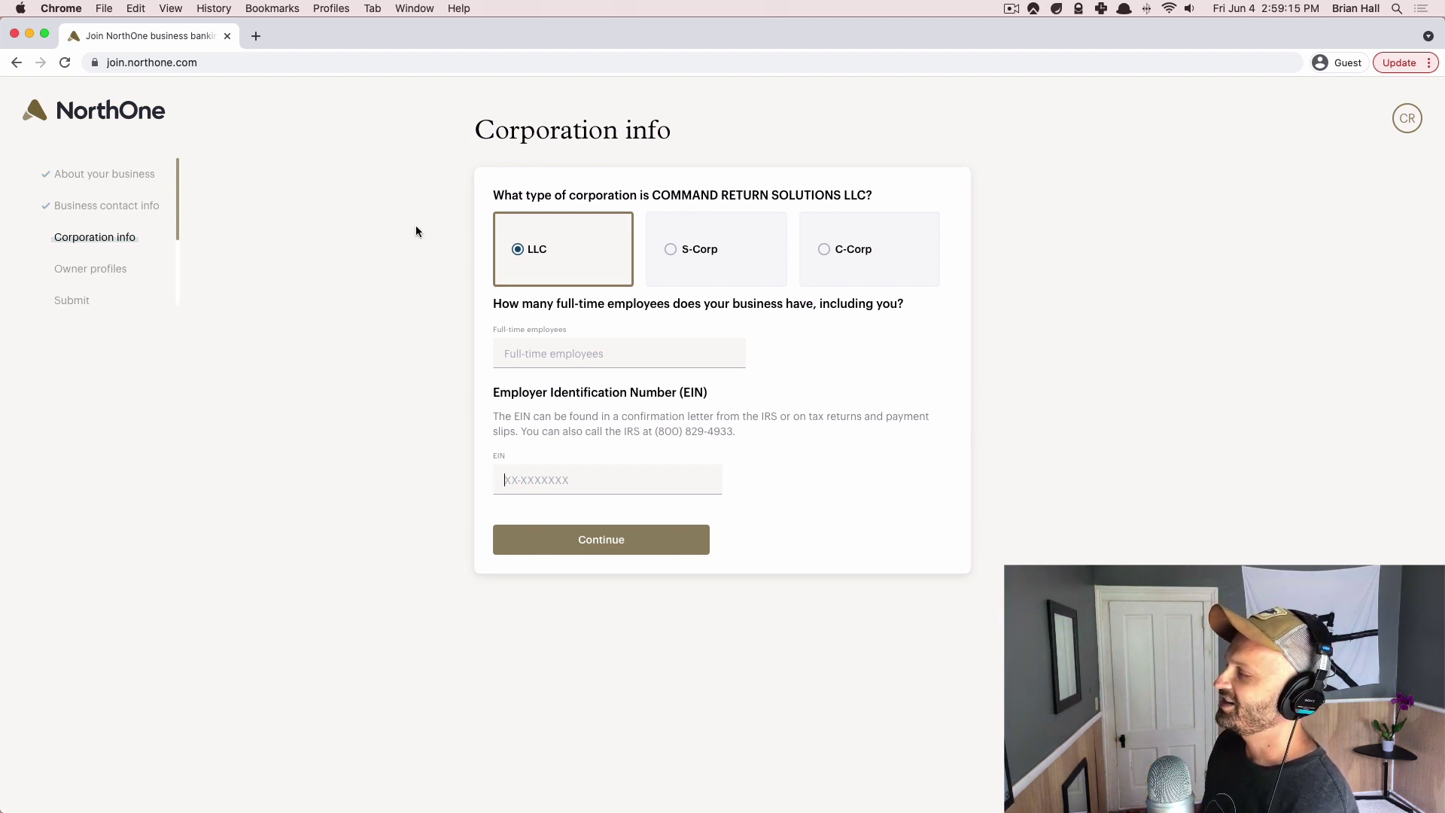
# Record the corporation as an S-Corp with 1 full-time employee and the pasted EIN, then continue
pyautogui.click(681, 250)
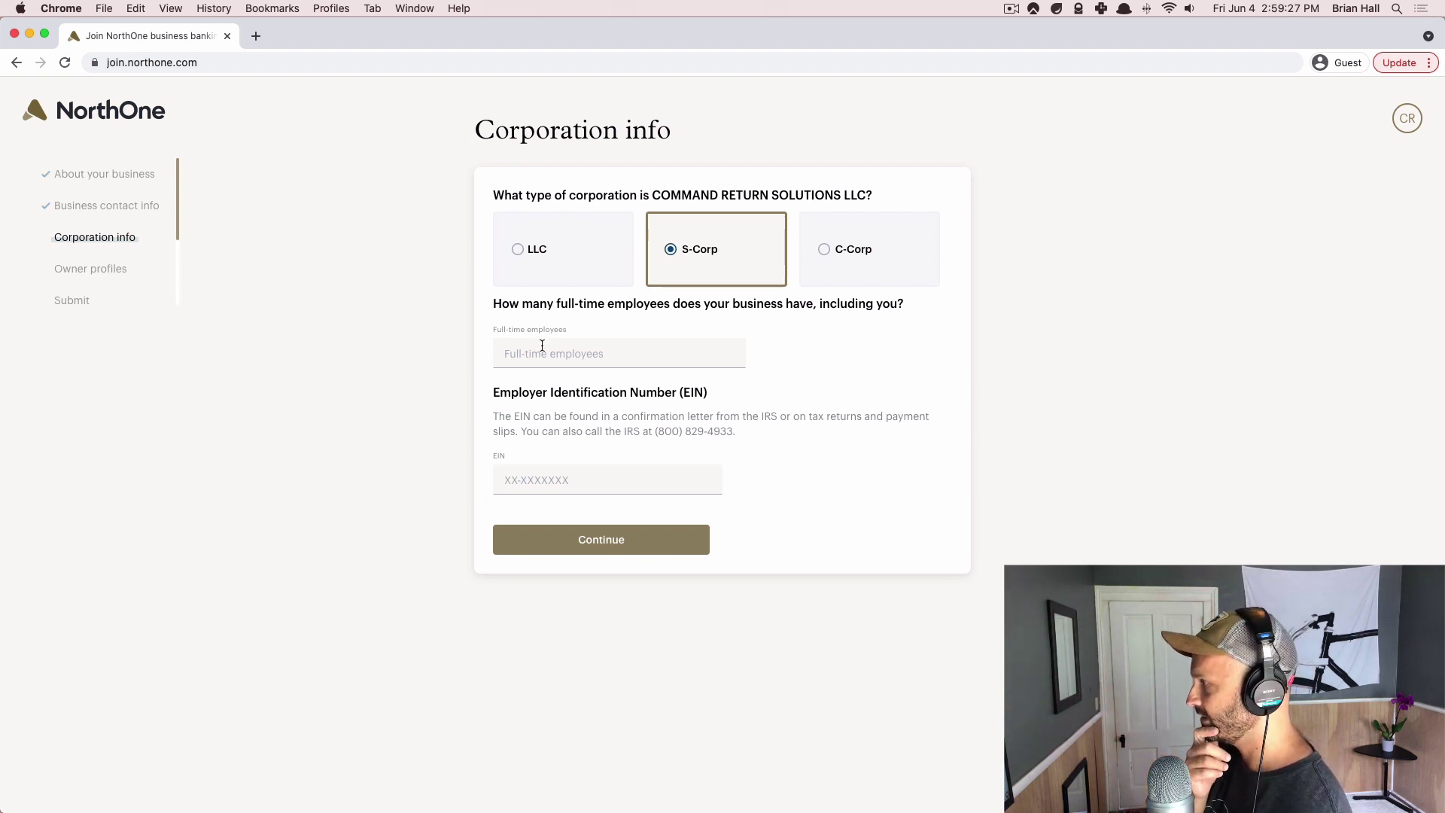
pyautogui.write('1')
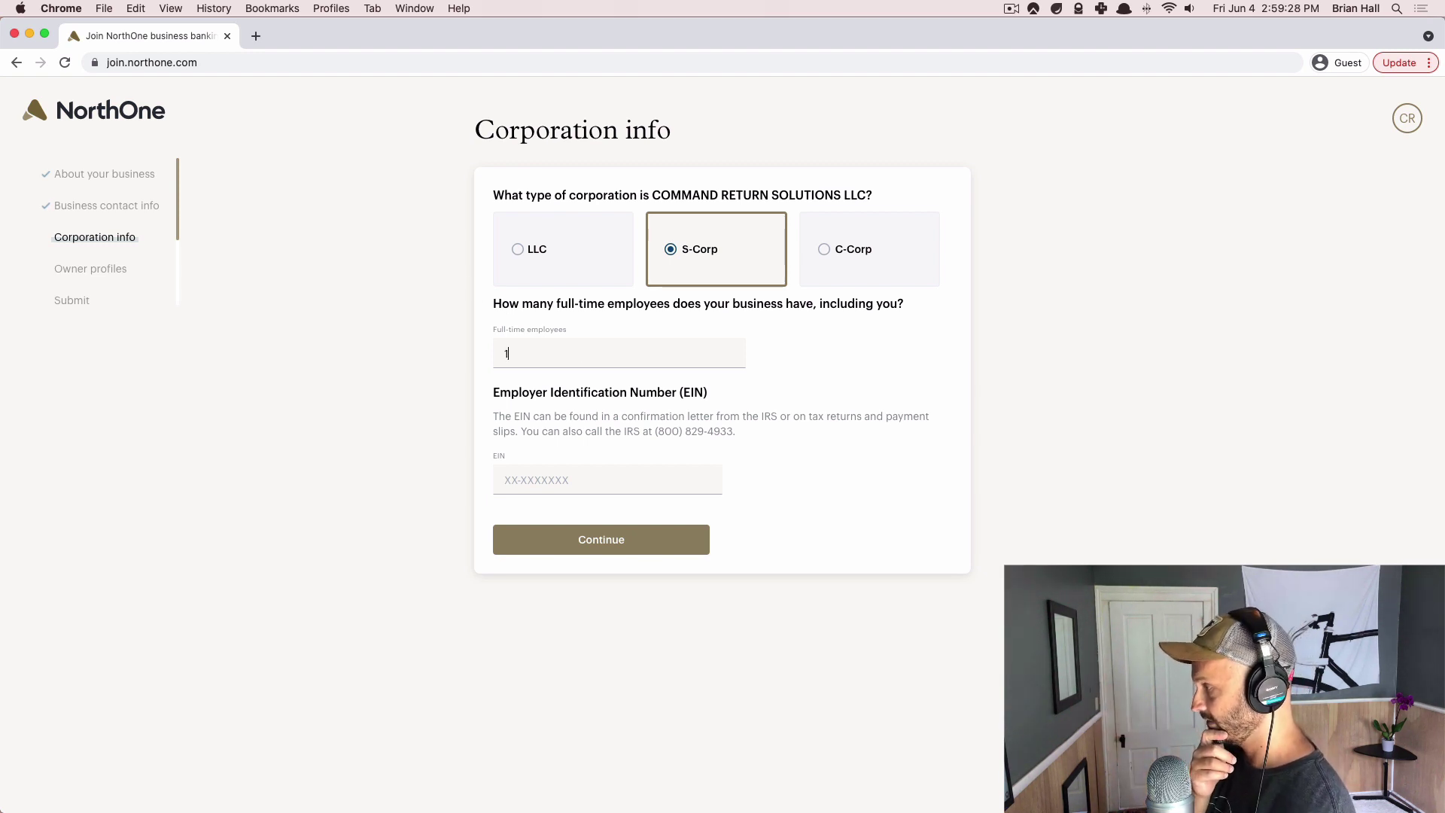
pyautogui.click(560, 472)
pyautogui.press('super+v')
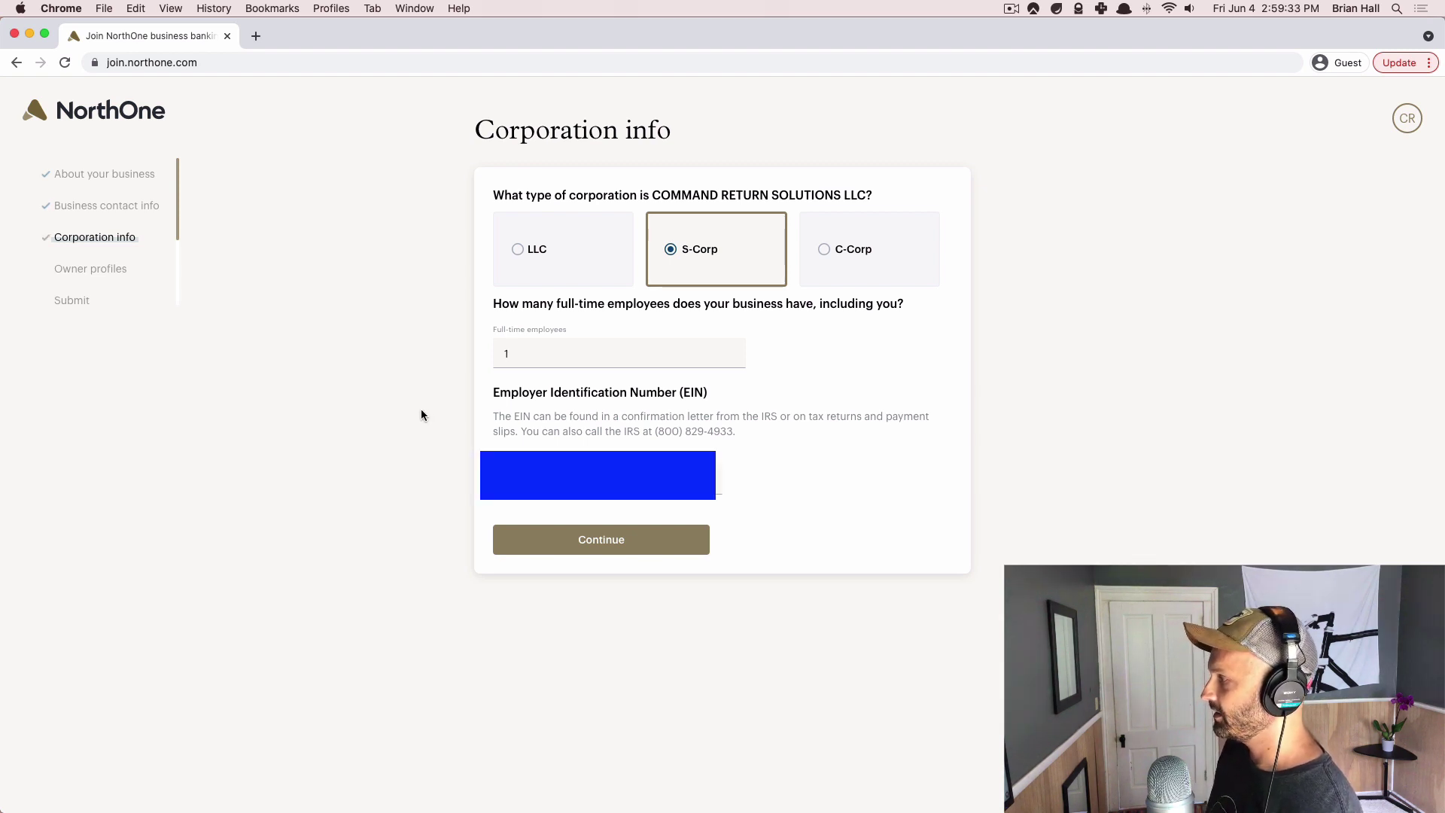
pyautogui.click(535, 275)
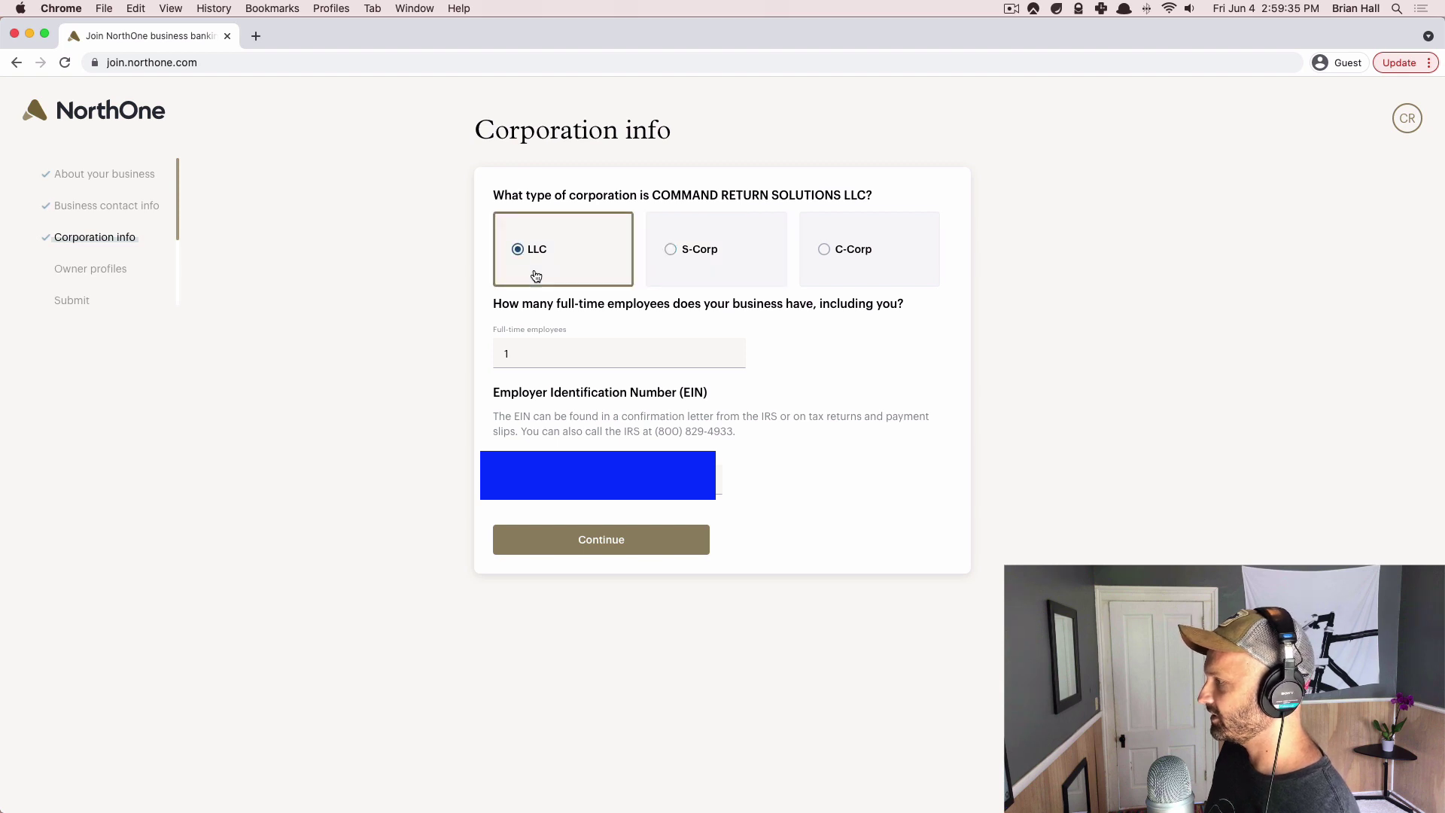
pyautogui.click(678, 267)
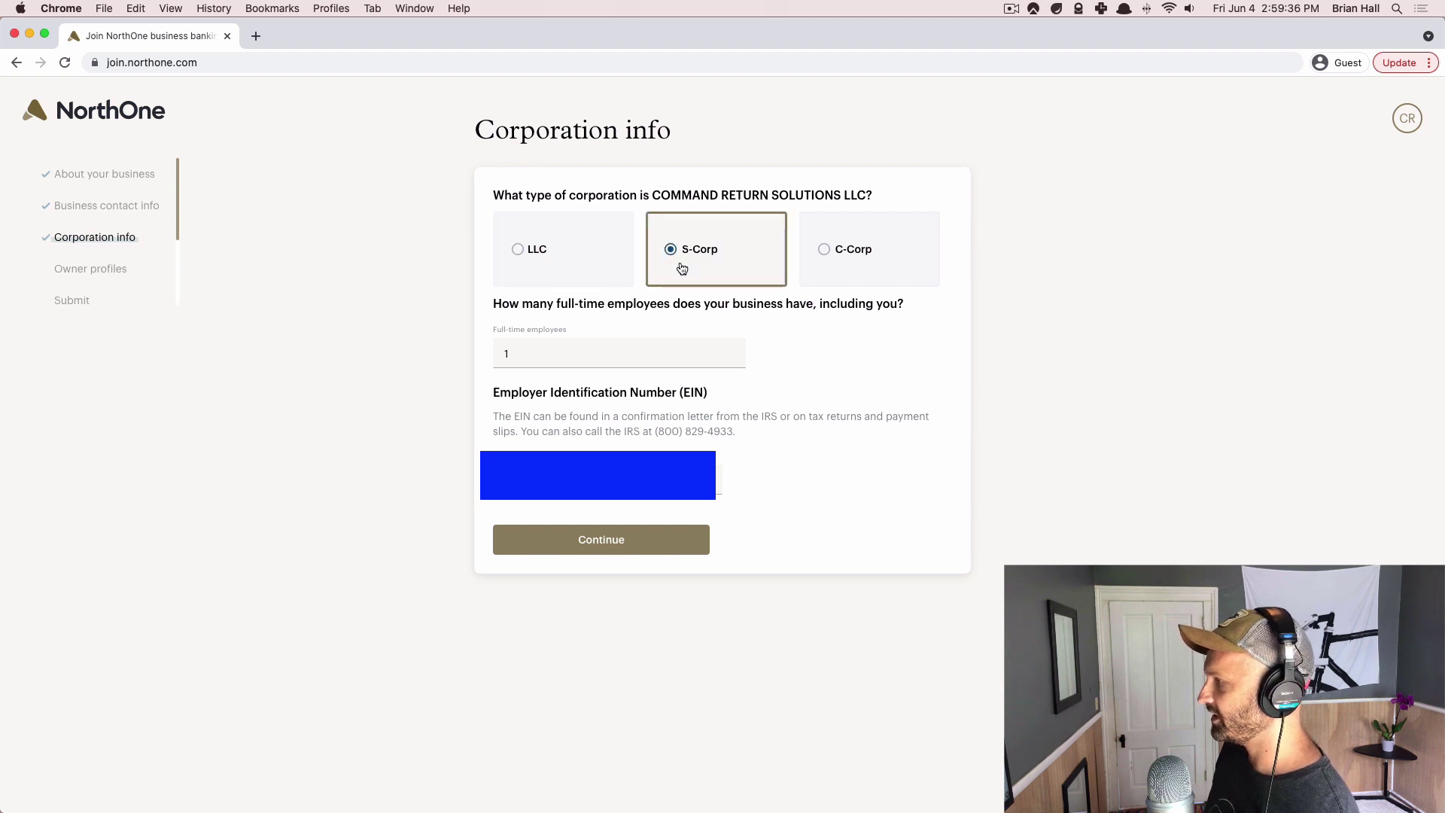
pyautogui.click(562, 274)
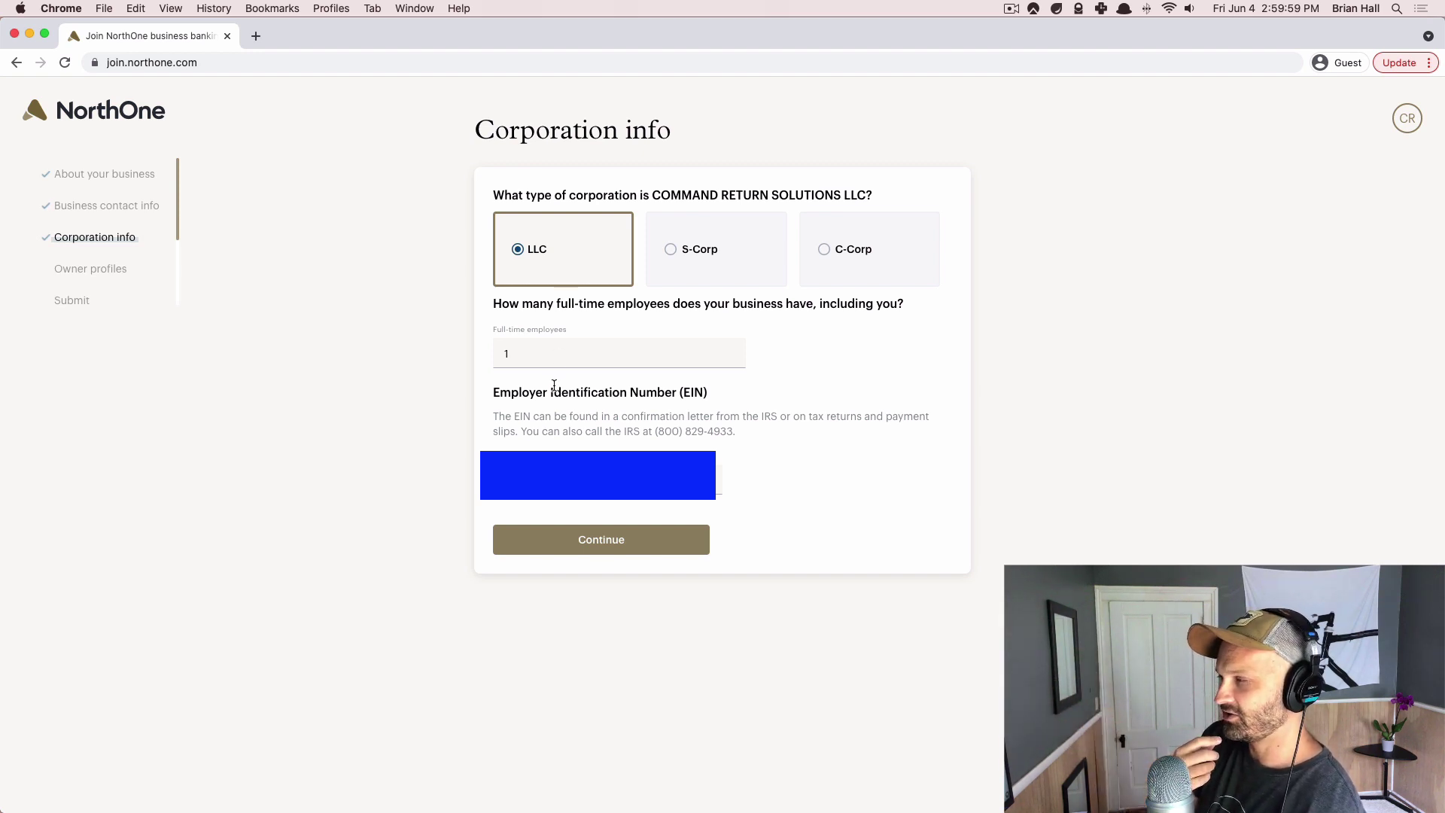
pyautogui.click(690, 269)
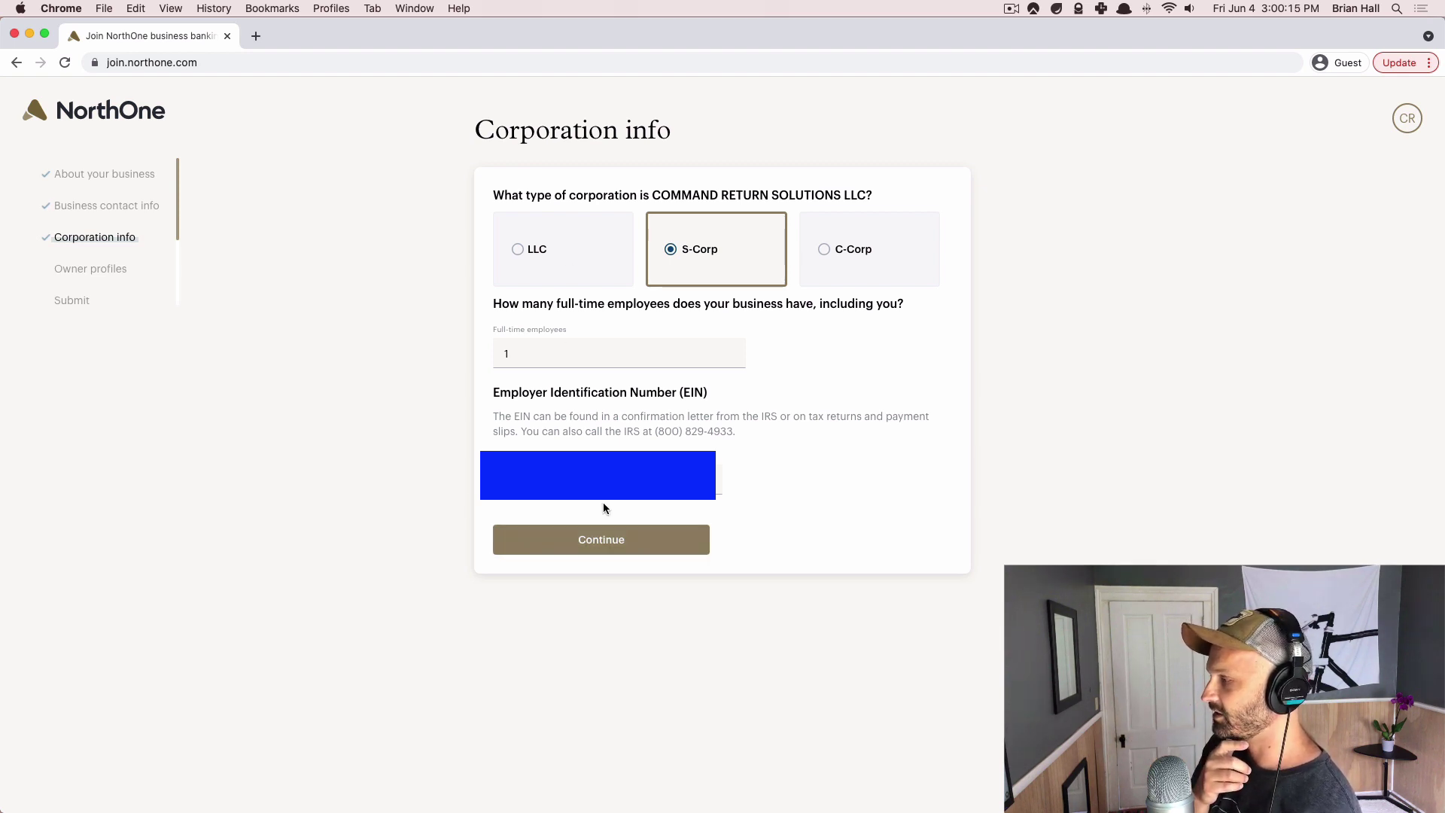
pyautogui.click(605, 538)
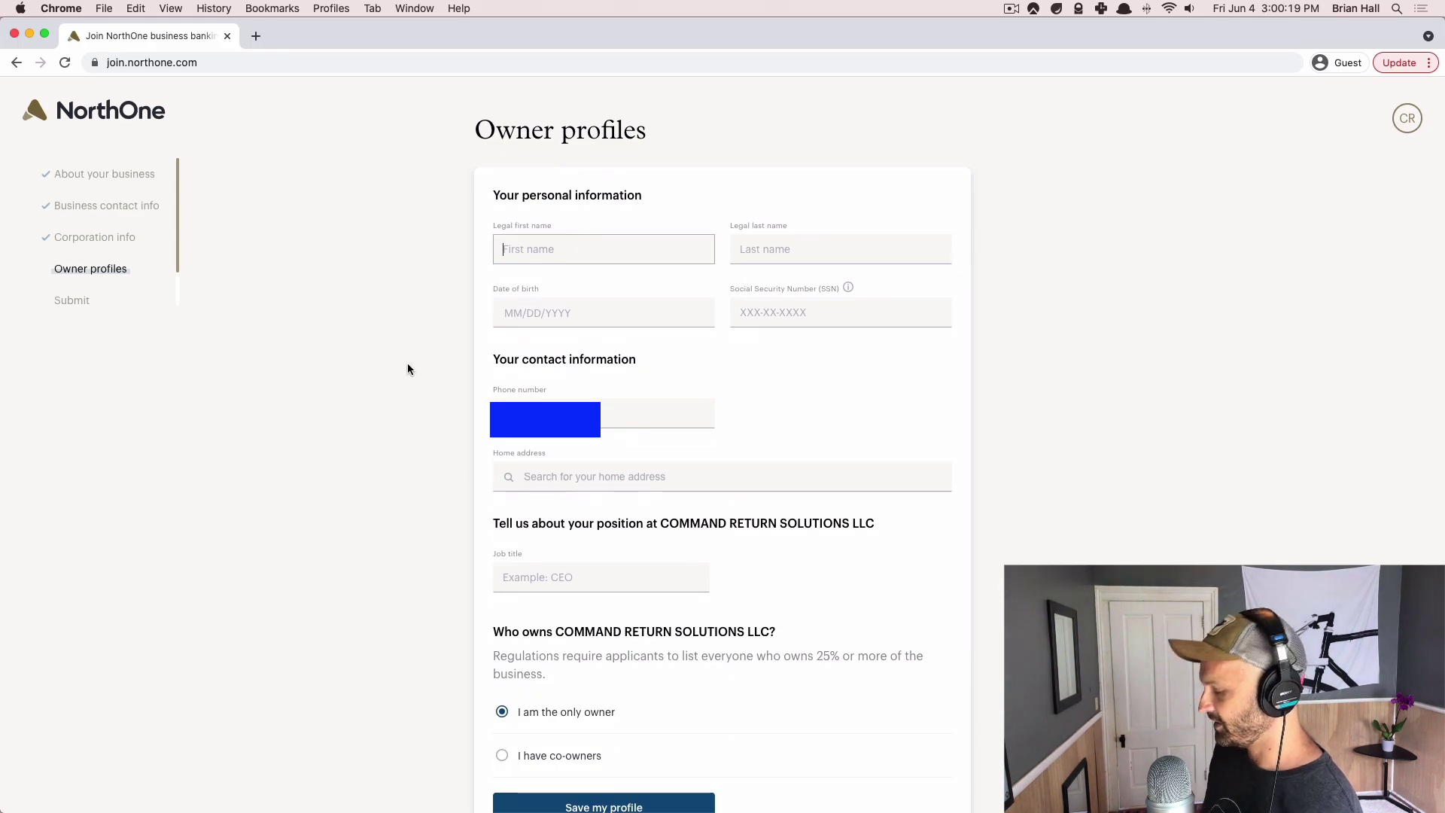
# Enter the owner's legal first and last name, date of birth and Social Security Number
pyautogui.write('BRIAN')
pyautogui.press('Tab')
pyautogui.write('HALL')
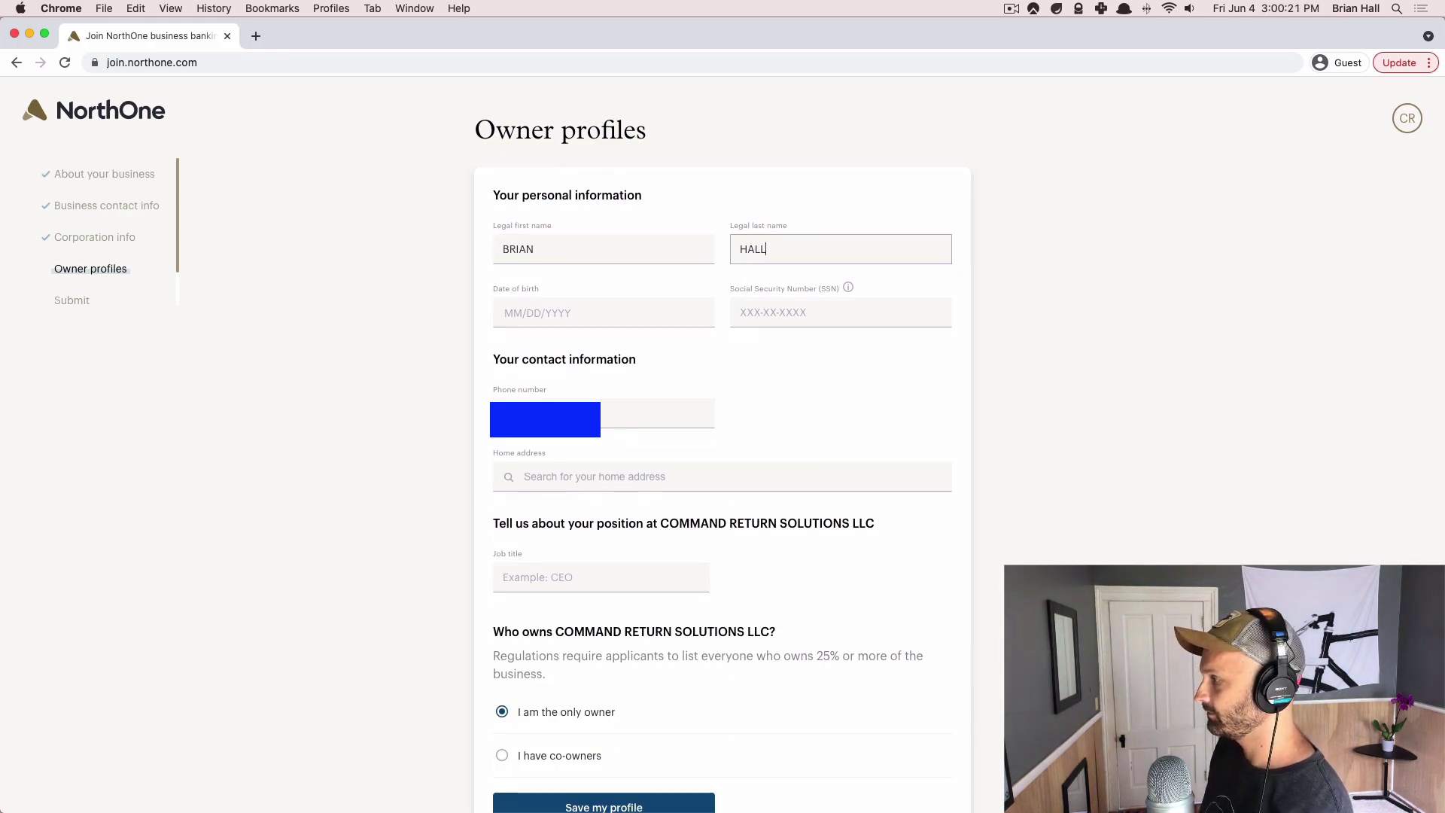
pyautogui.press('Tab')
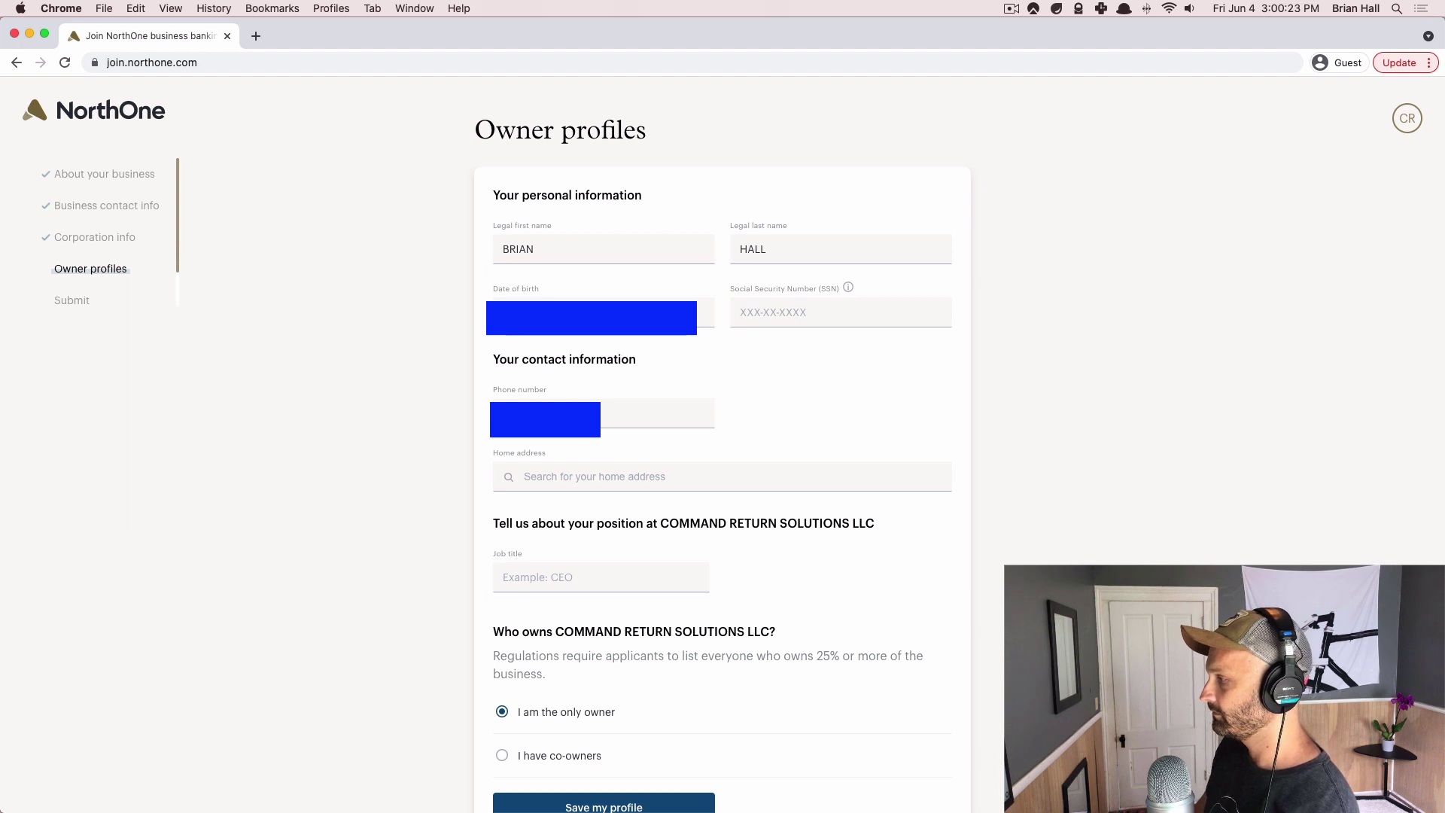
pyautogui.press('Tab')
pyautogui.write('••••••••')
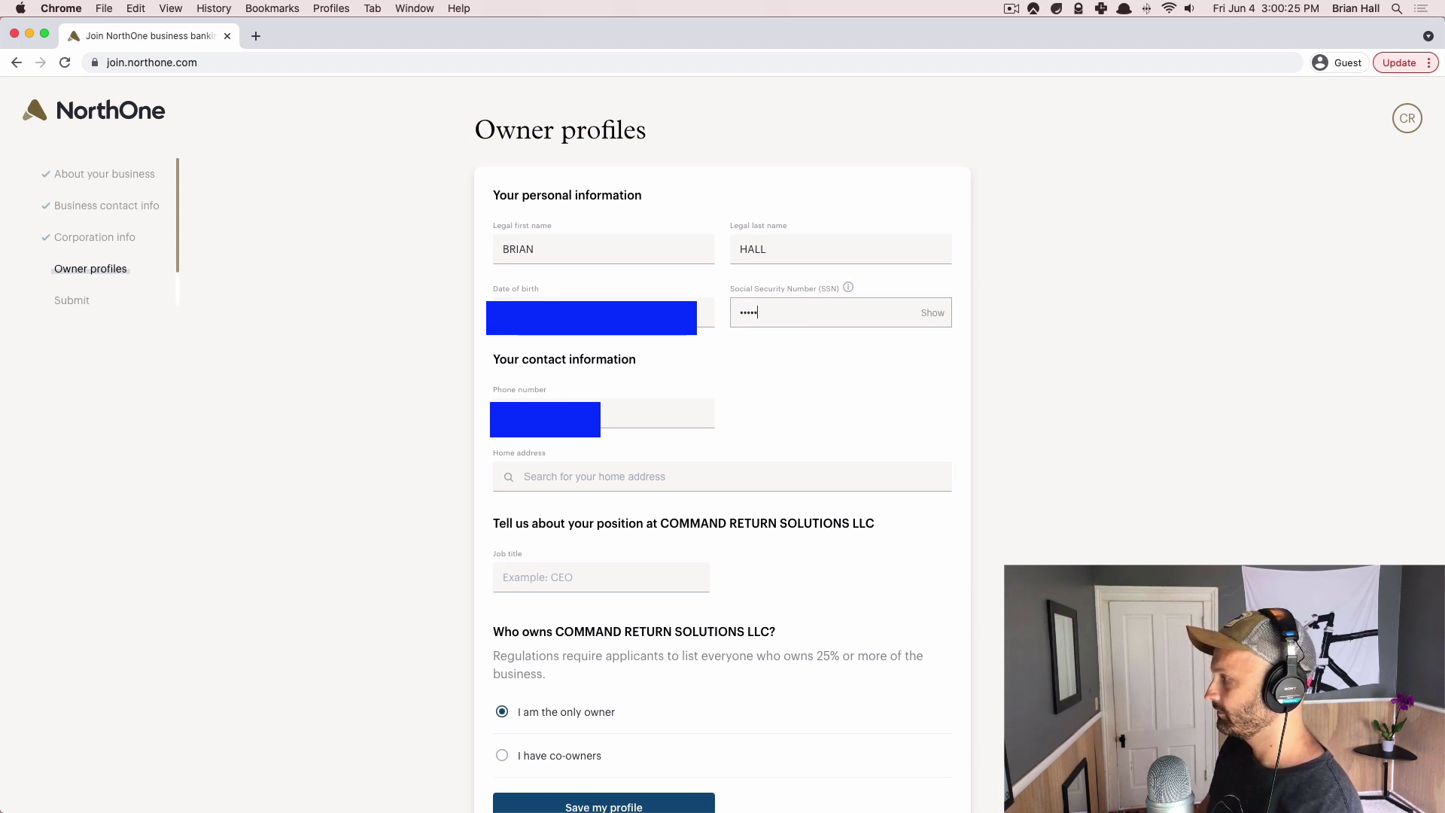
pyautogui.write('•')
pyautogui.press('Tab')
pyautogui.press('Tab')
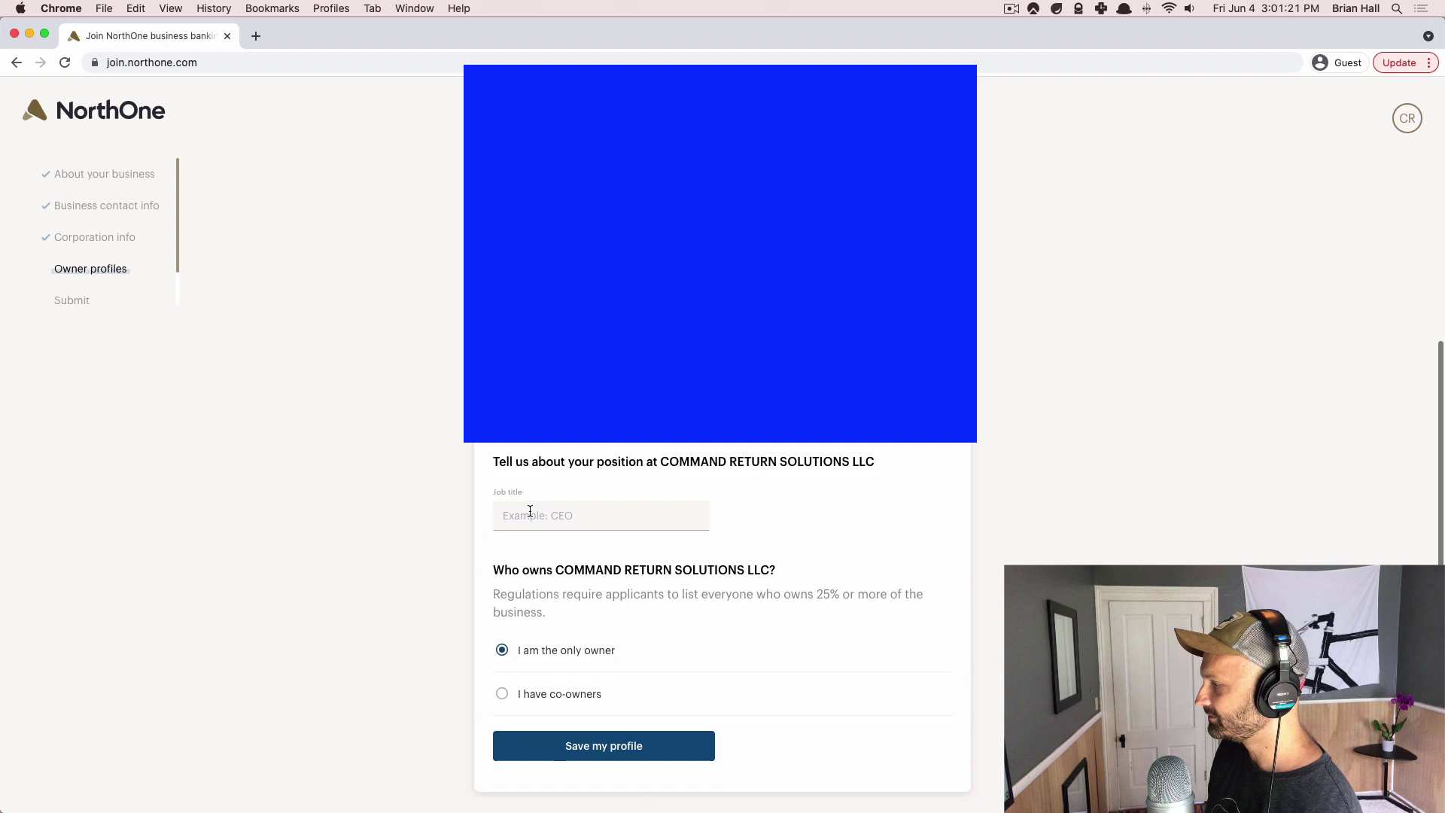
pyautogui.click(527, 511)
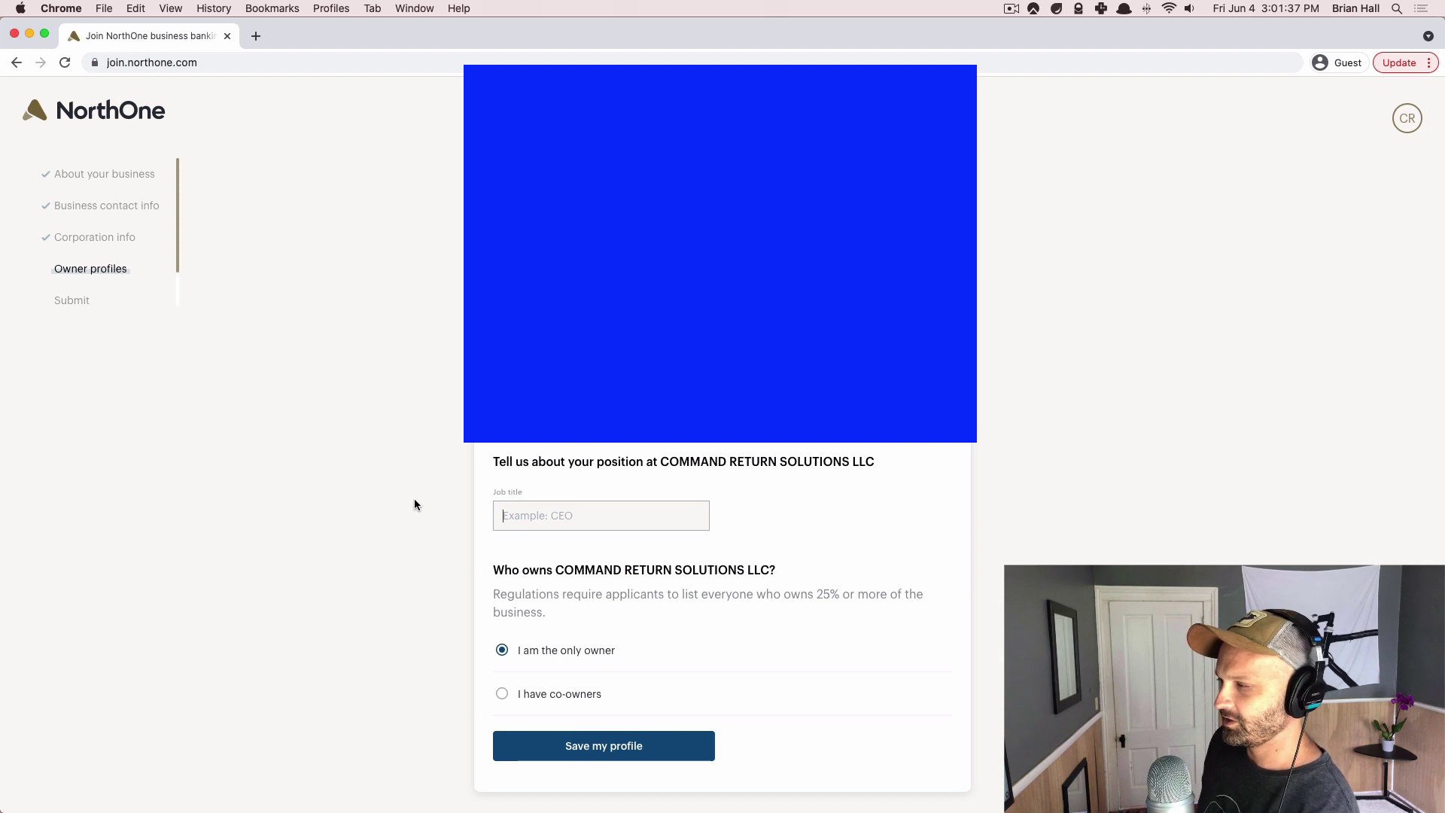
# Enter 'Managing member' as the owner's job title
pyautogui.write('M')
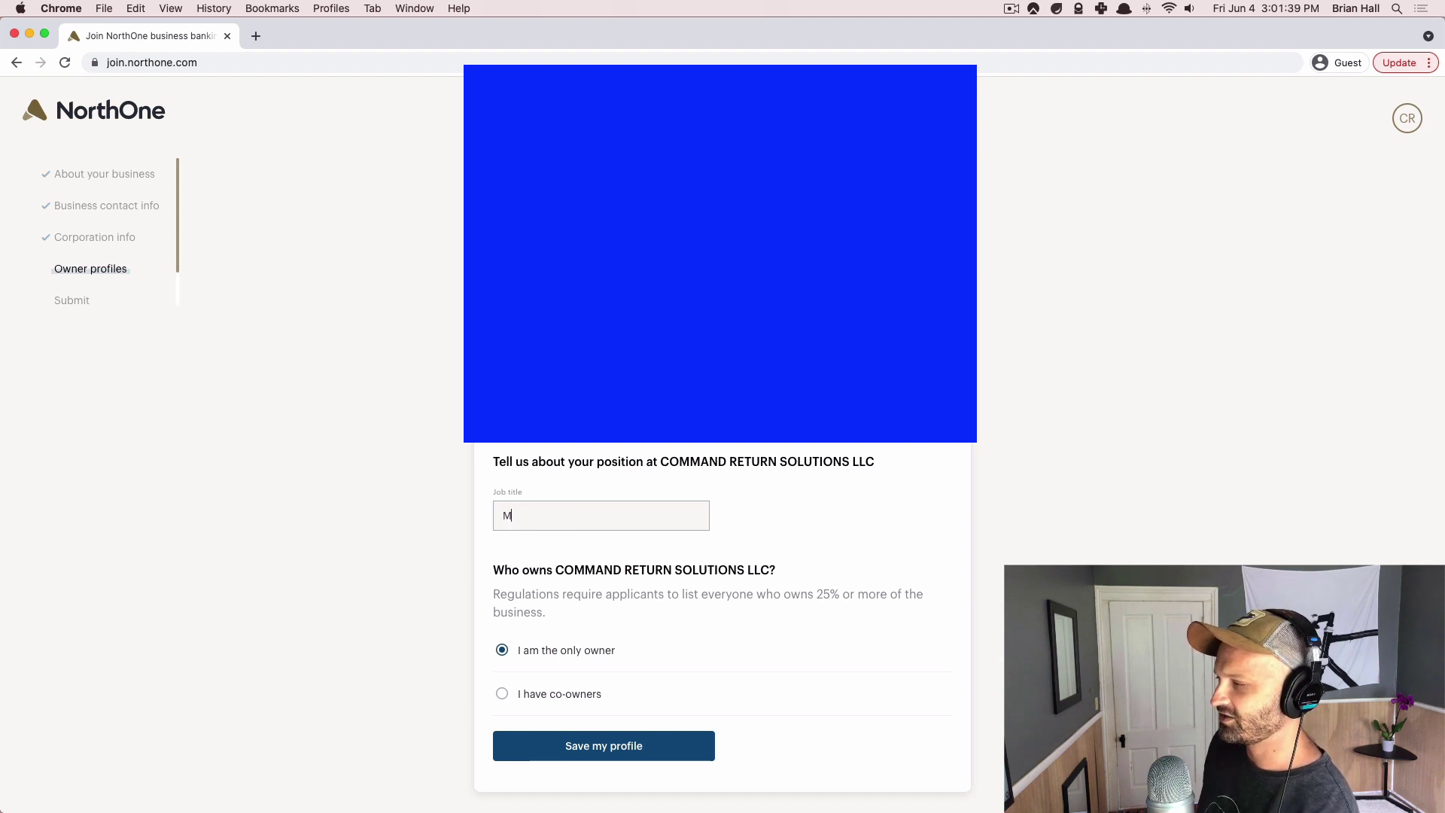
pyautogui.write('anagin')
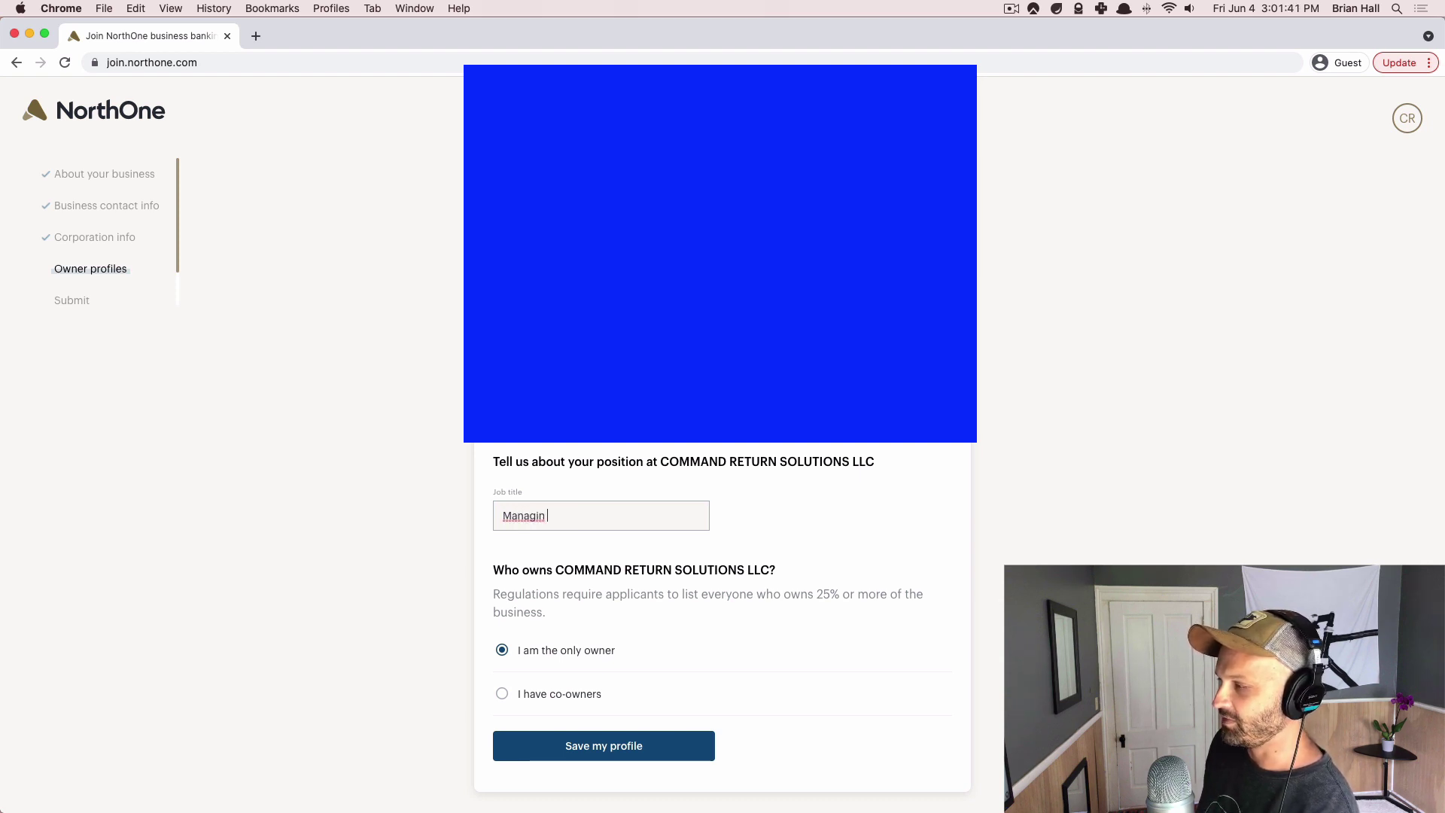
pyautogui.write('g member')
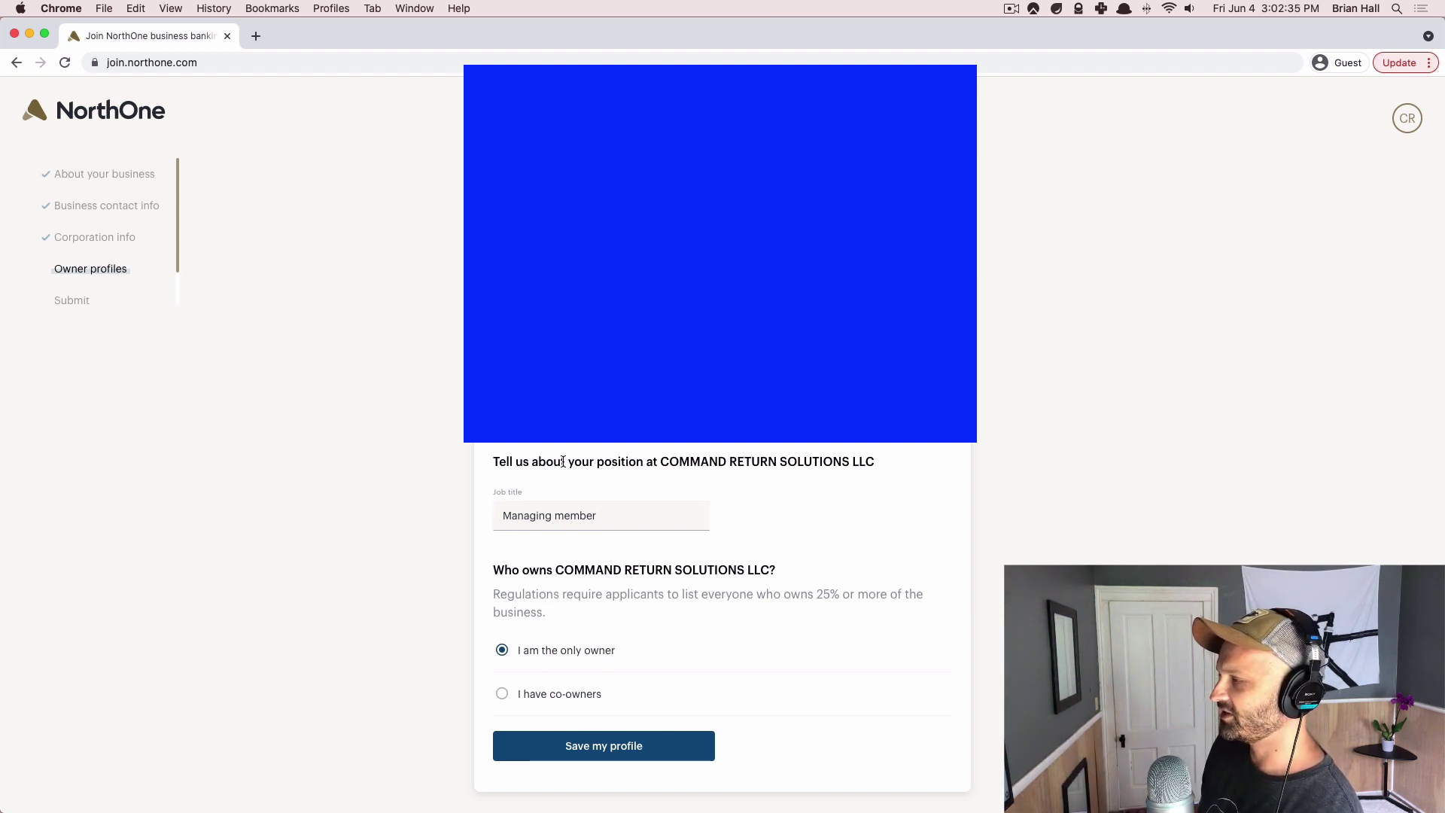
pyautogui.tripleClick(541, 465)
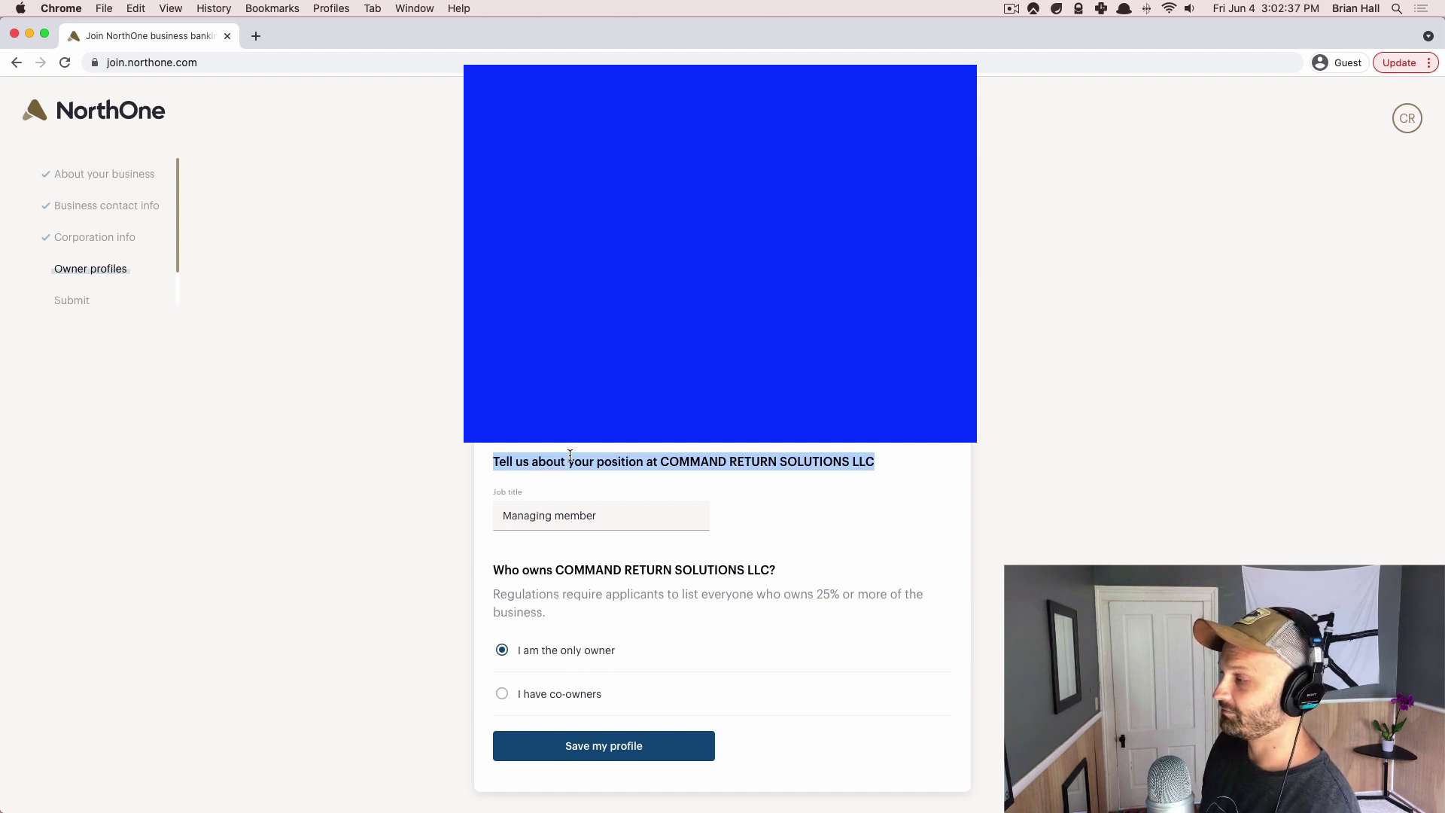
# Choose 'I have co-owners' for the ownership question and submit the owner profile form
pyautogui.click(570, 457)
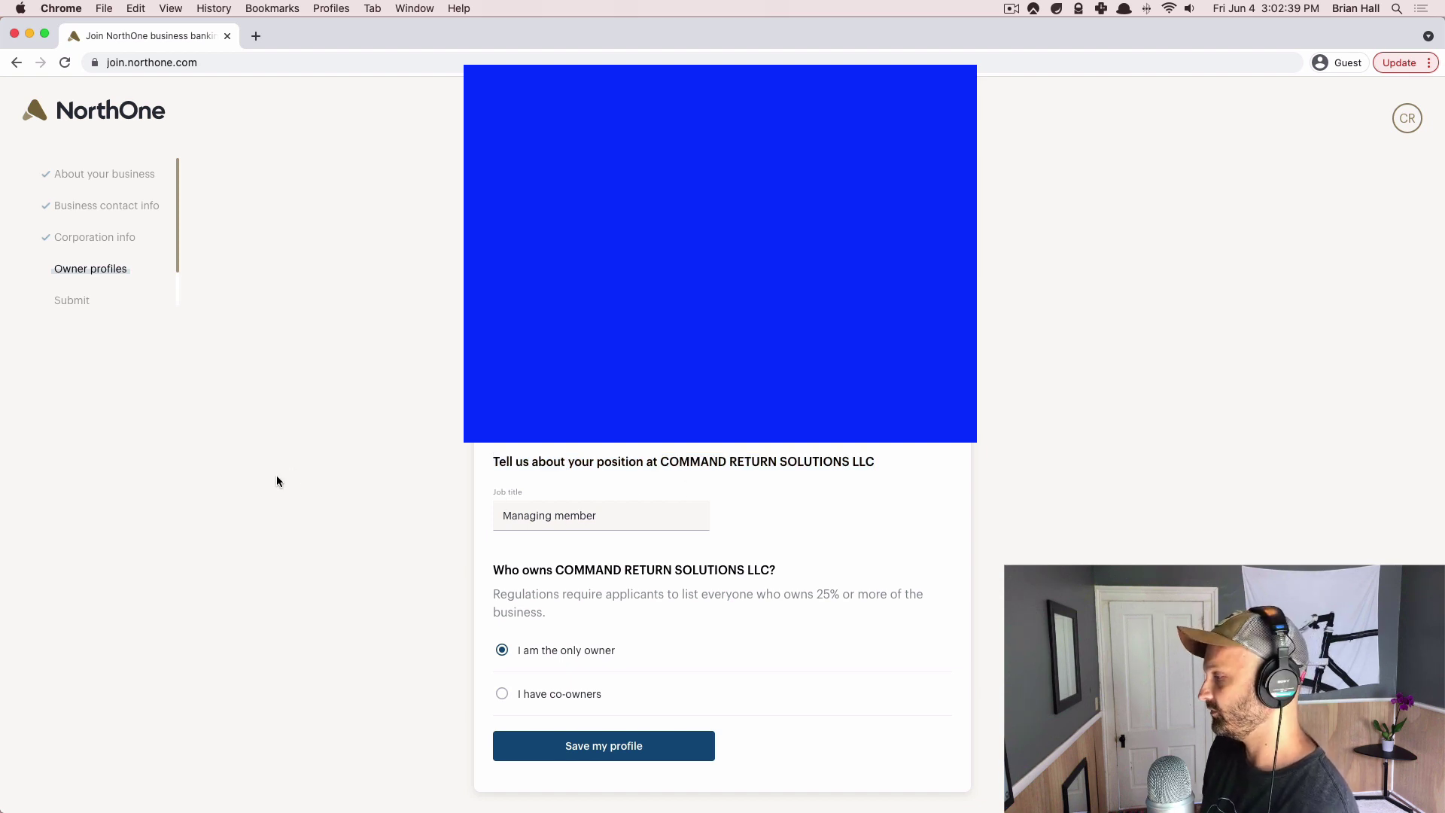
pyautogui.scroll(-1, 277, 476)
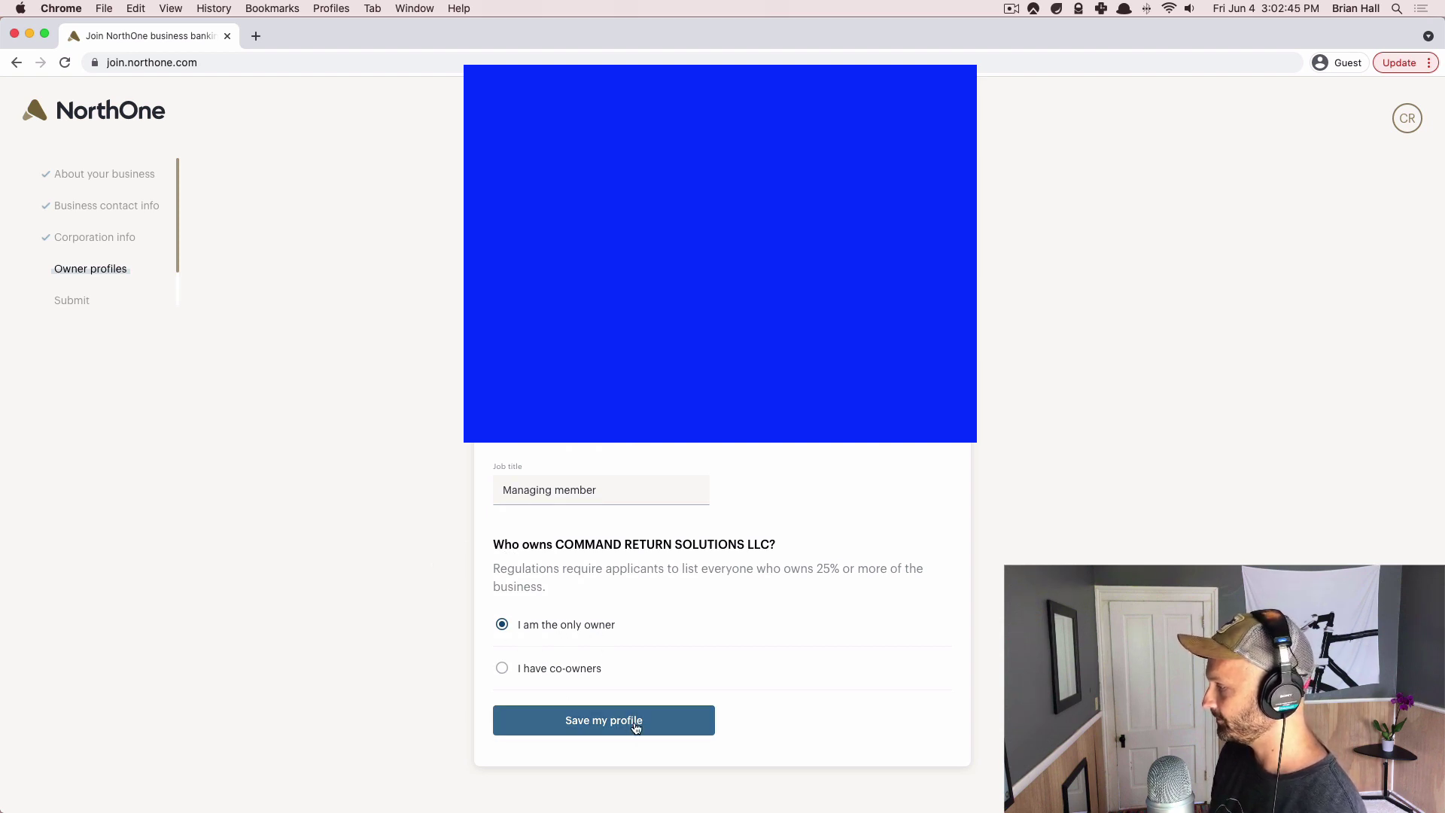
pyautogui.click(577, 668)
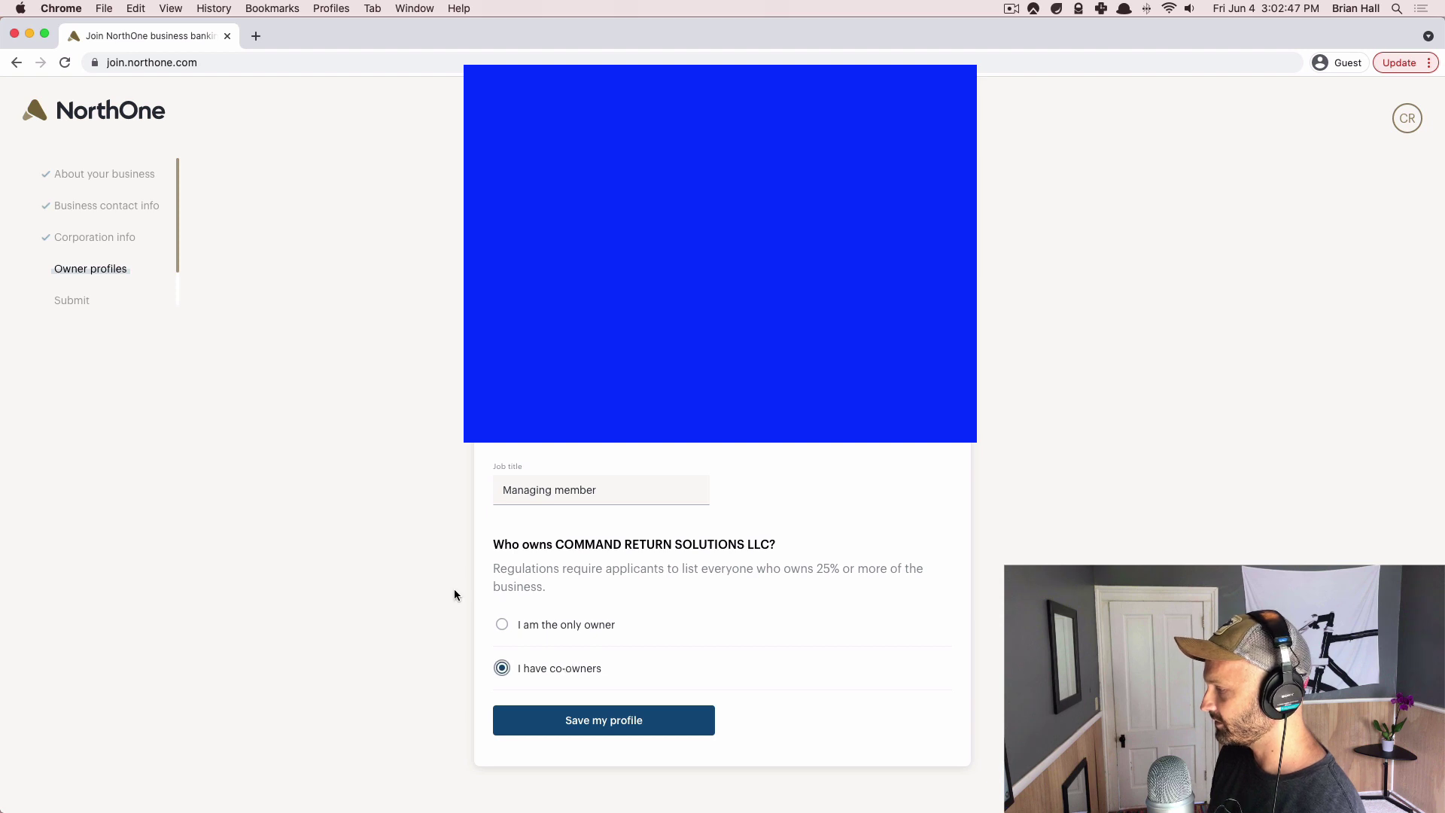
pyautogui.press('Return')
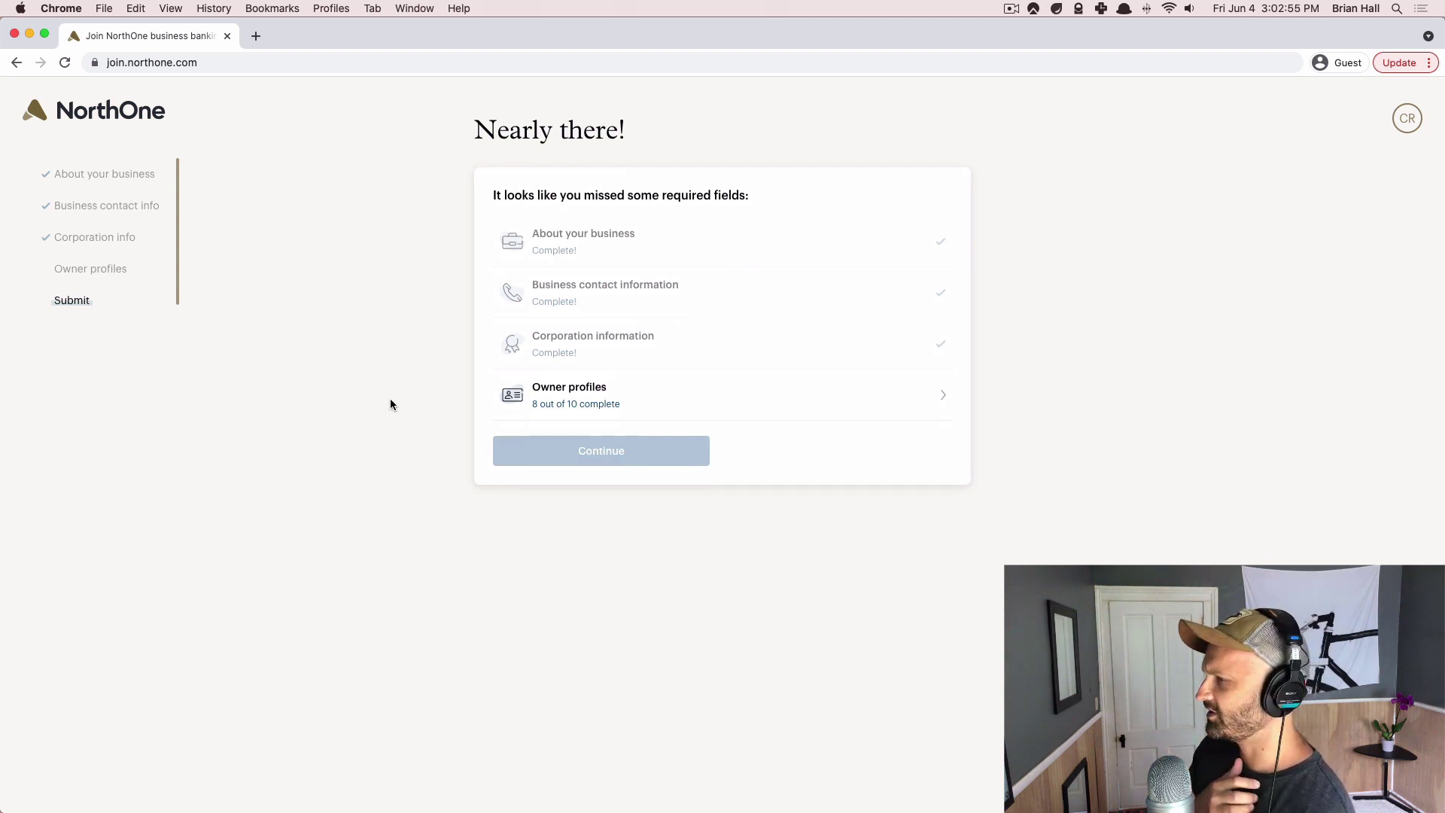
# Return to Owner profiles and save the profile with 'I have co-owners' selected
pyautogui.click(93, 271)
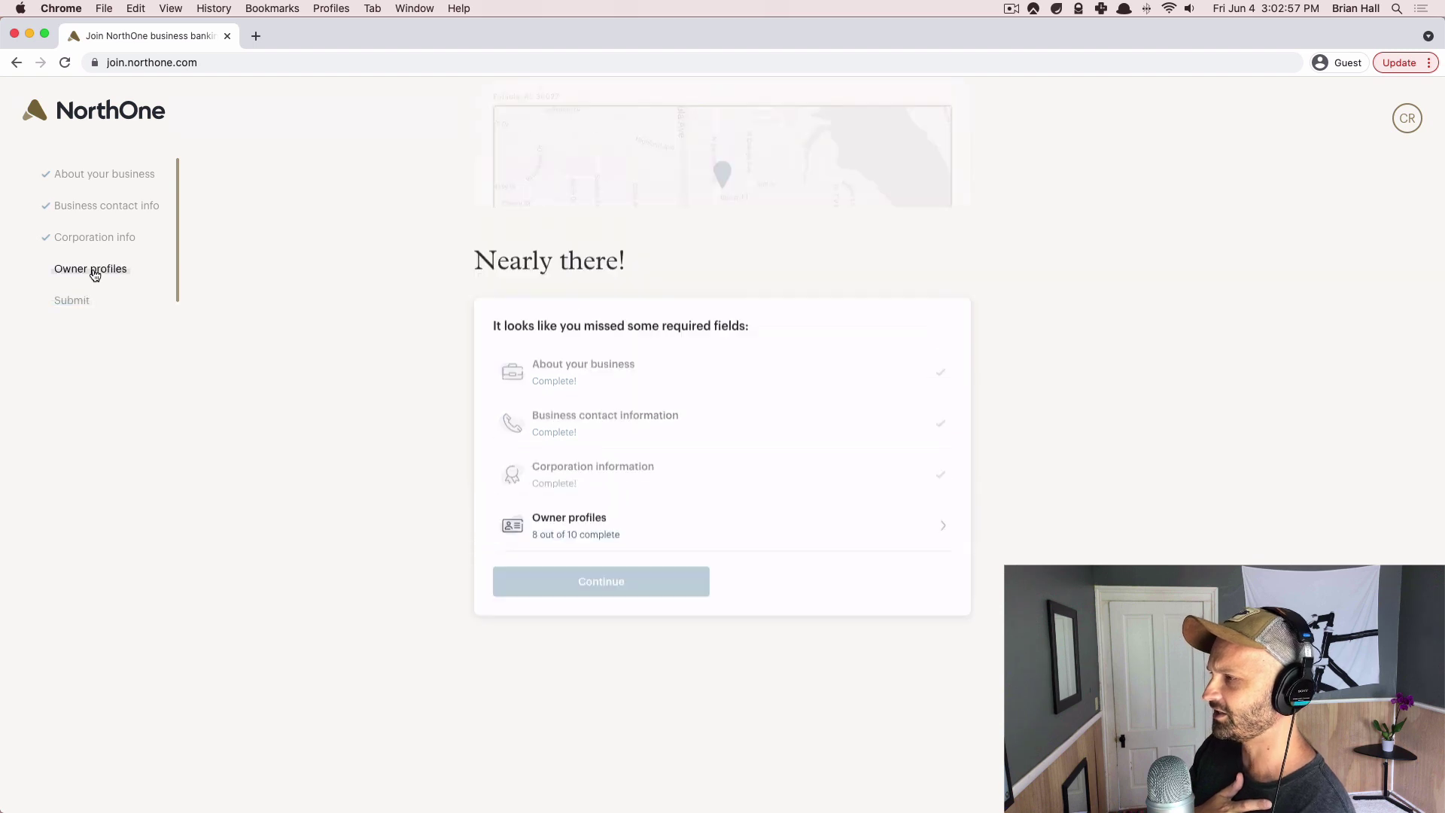
pyautogui.scroll(-3, 385, 542)
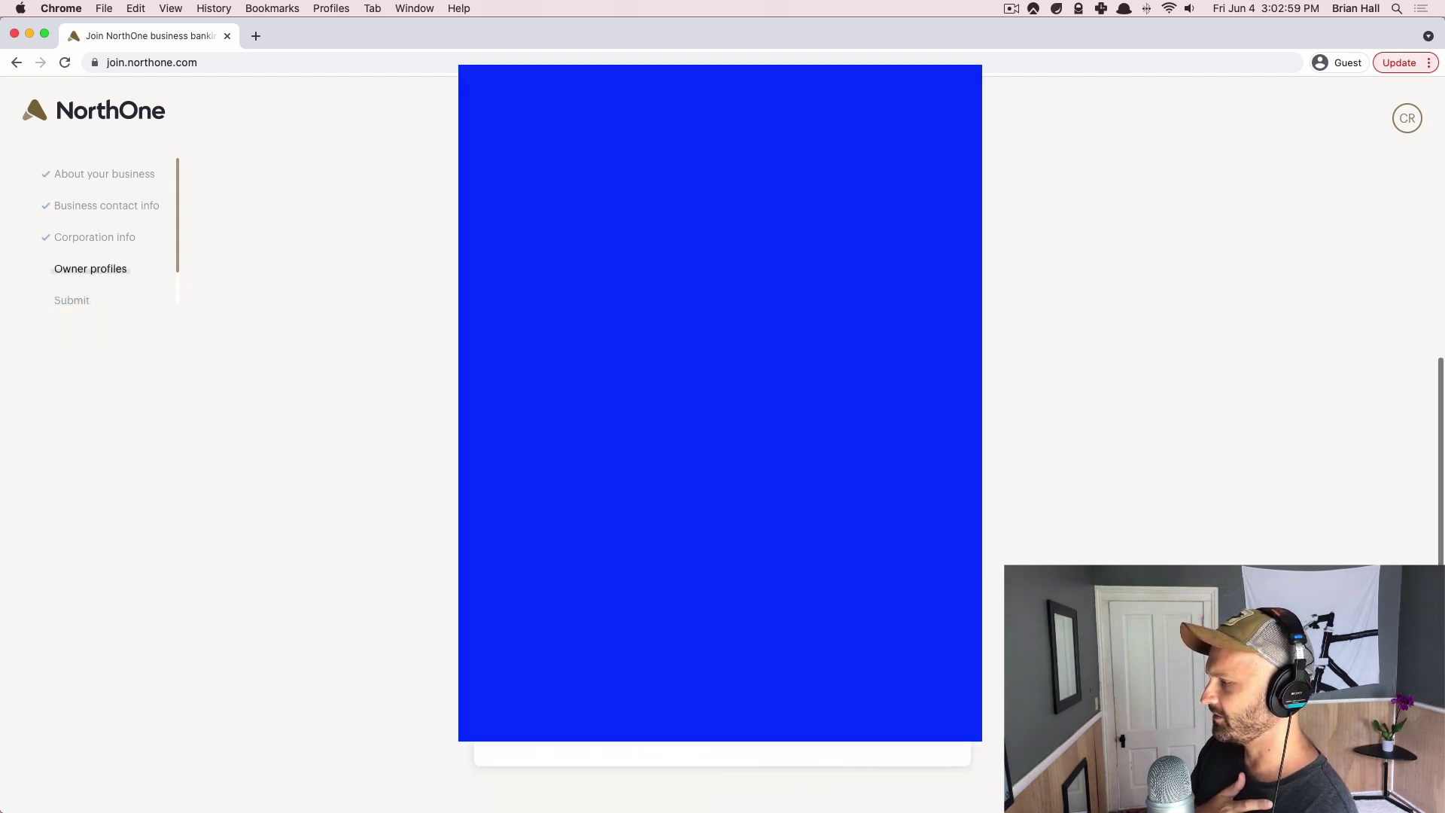
pyautogui.click(552, 676)
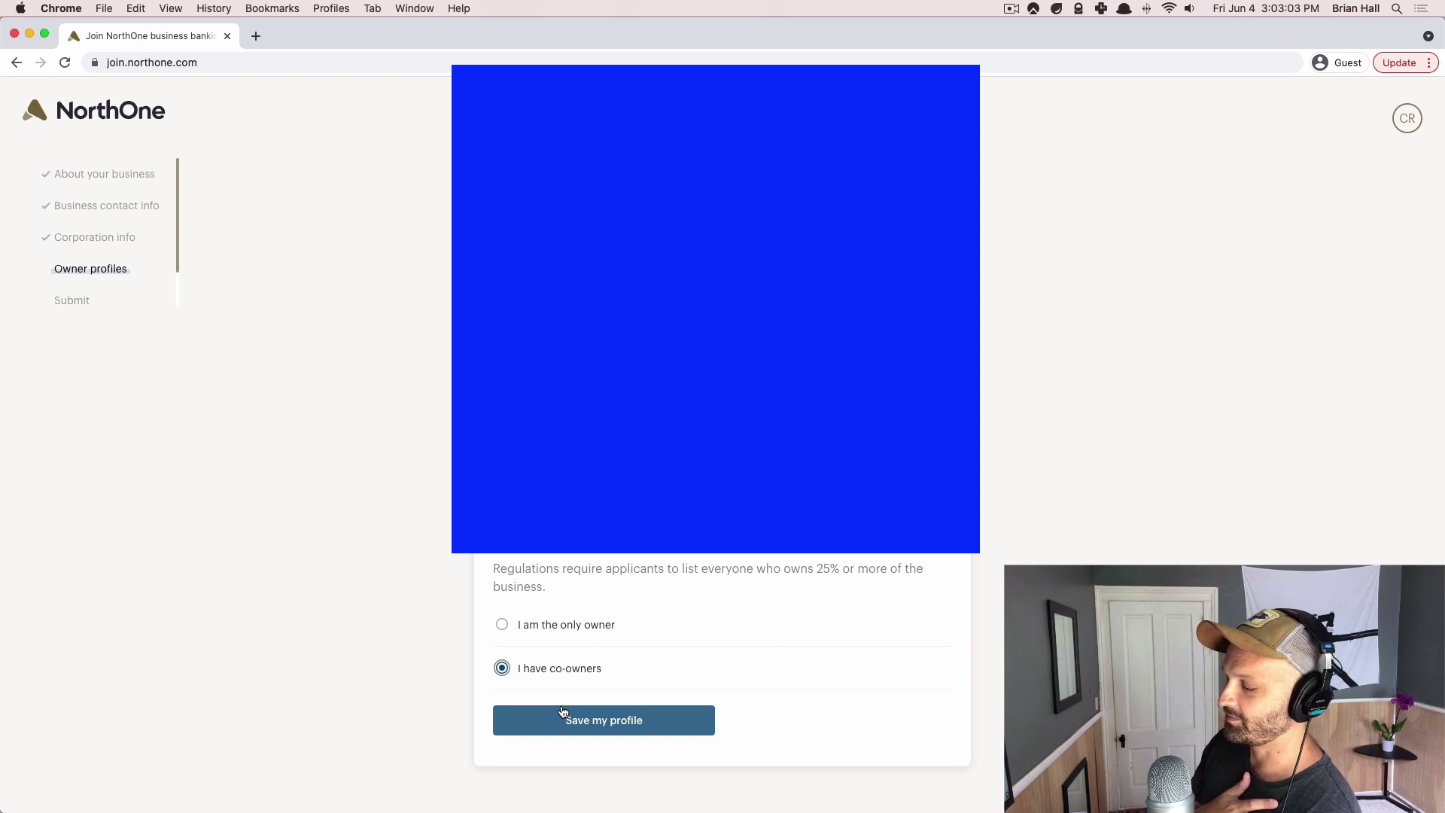
pyautogui.click(570, 624)
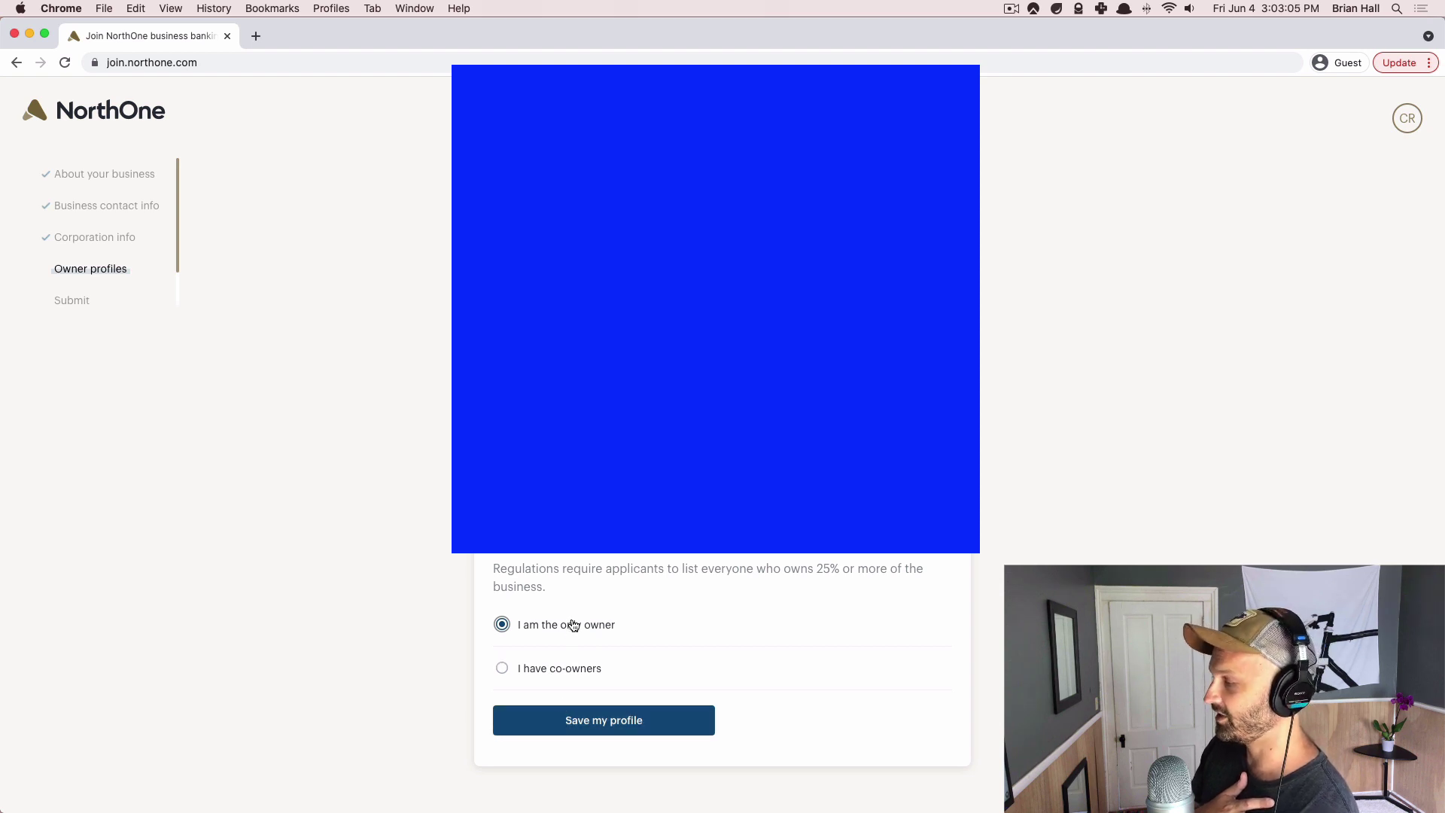
pyautogui.click(586, 677)
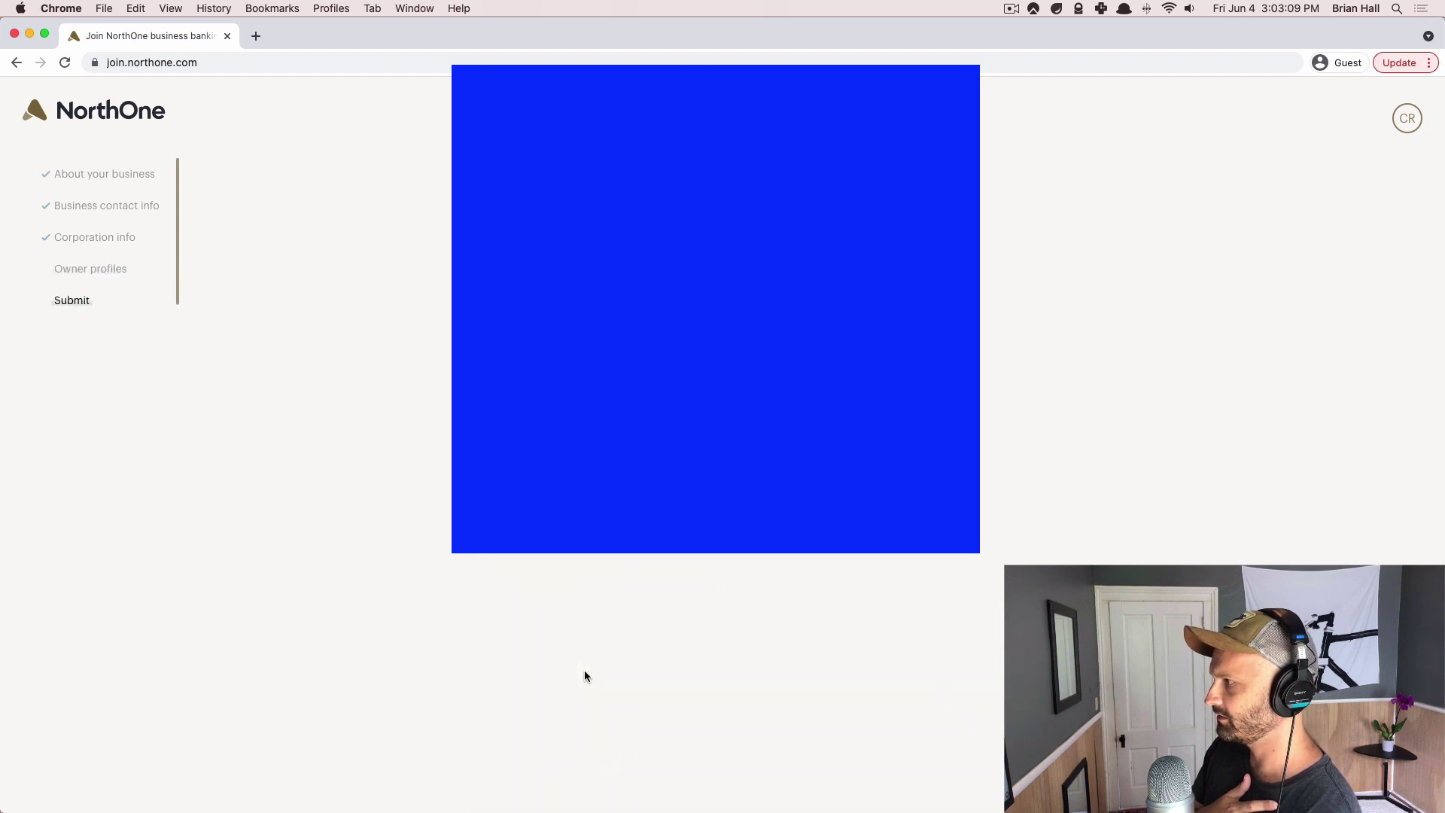
pyautogui.click(585, 676)
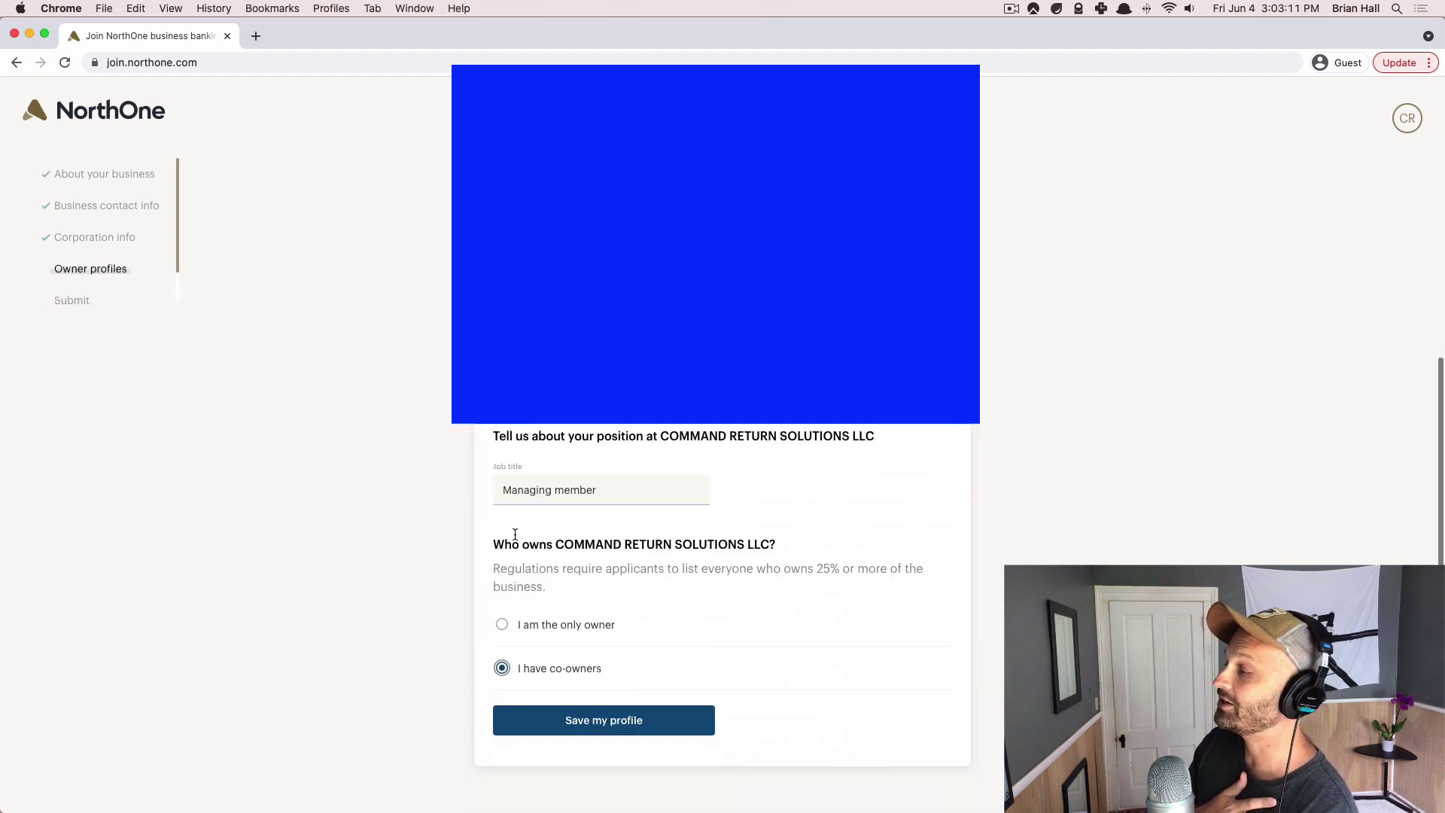
pyautogui.click(591, 634)
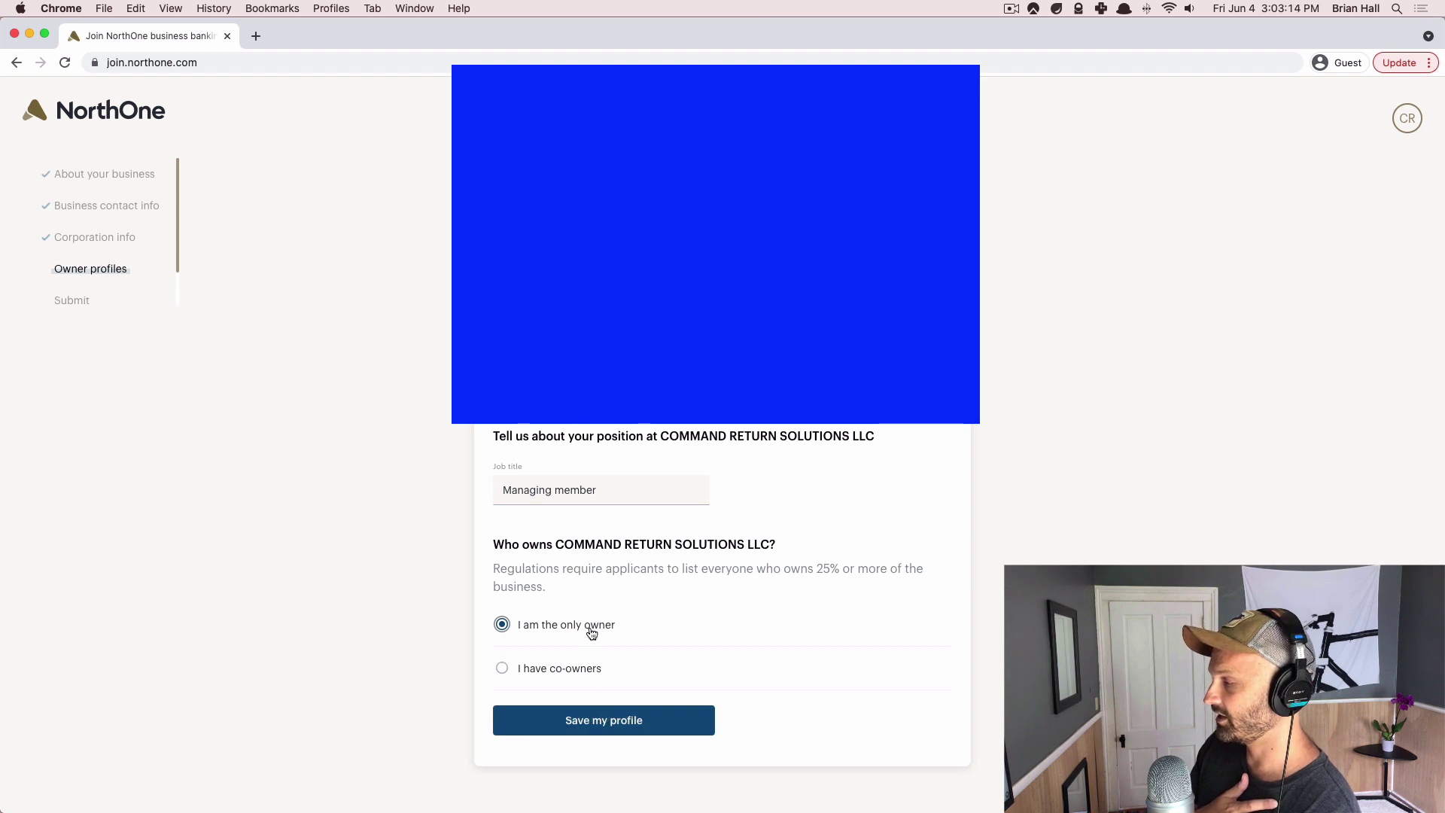
pyautogui.click(570, 672)
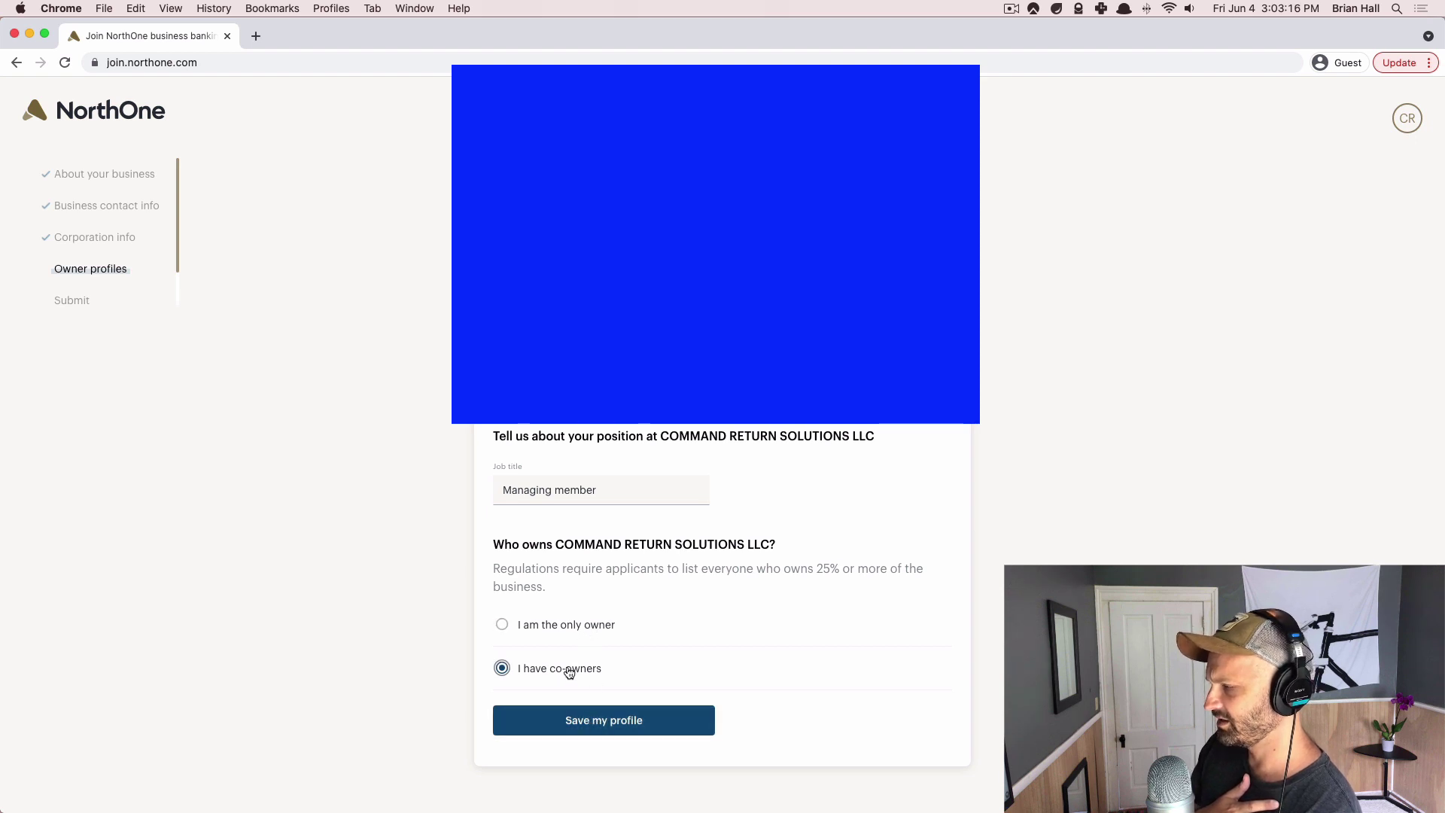
pyautogui.click(591, 721)
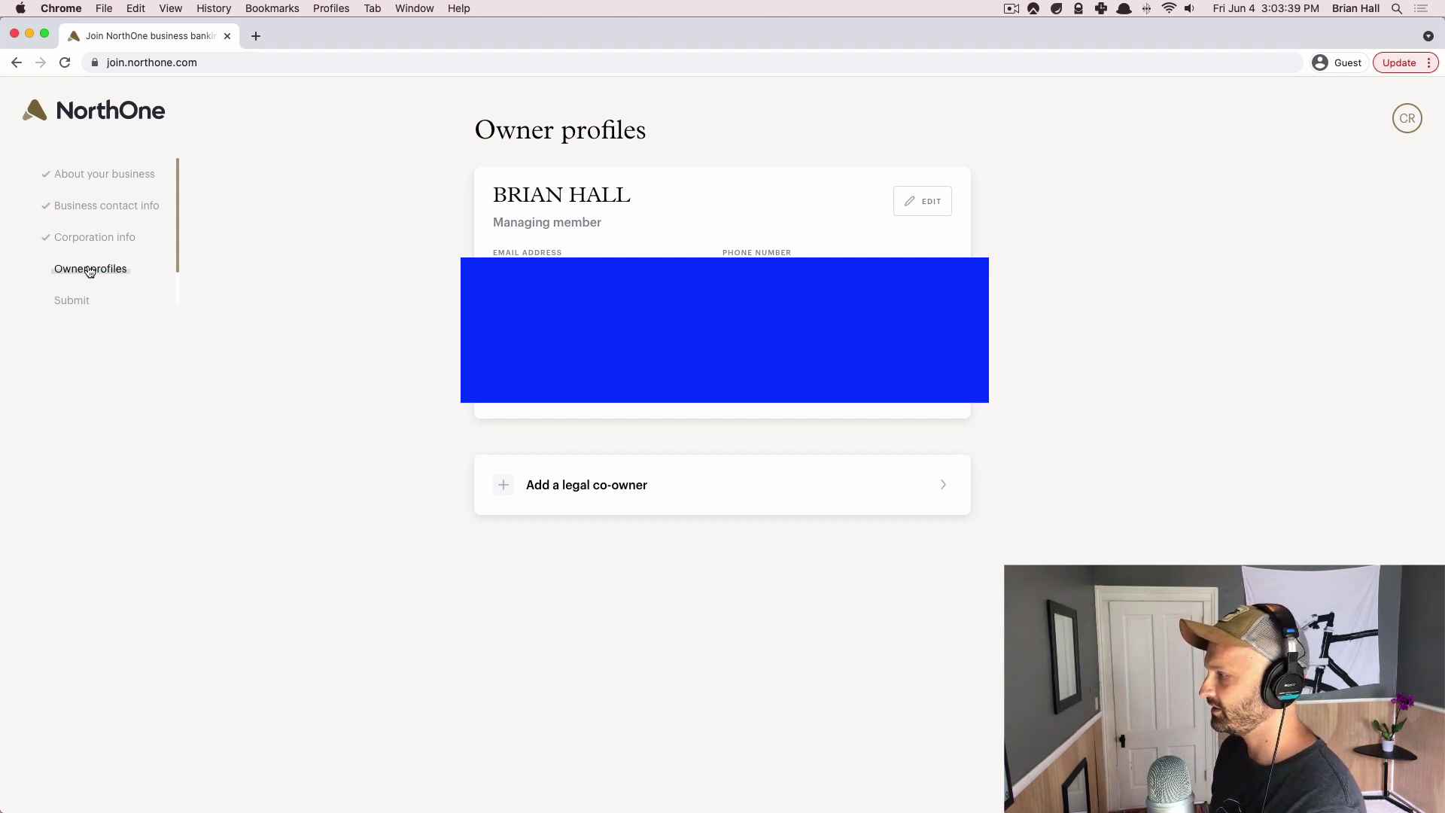
# Edit the owner profile, change it to 'I am the only owner', and save it
pyautogui.click(931, 217)
pyautogui.scroll(-5, 459, 591)
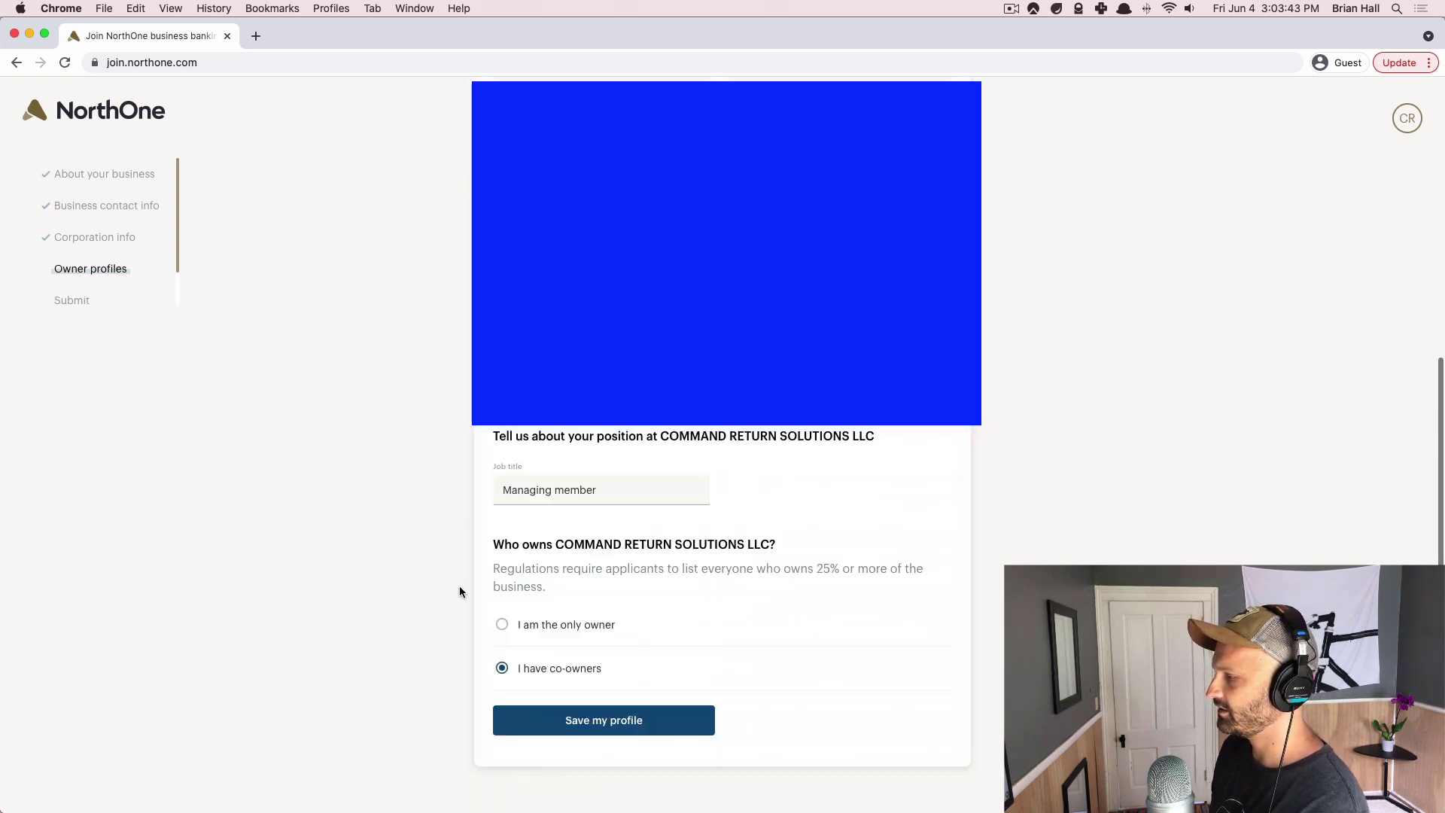
pyautogui.click(515, 631)
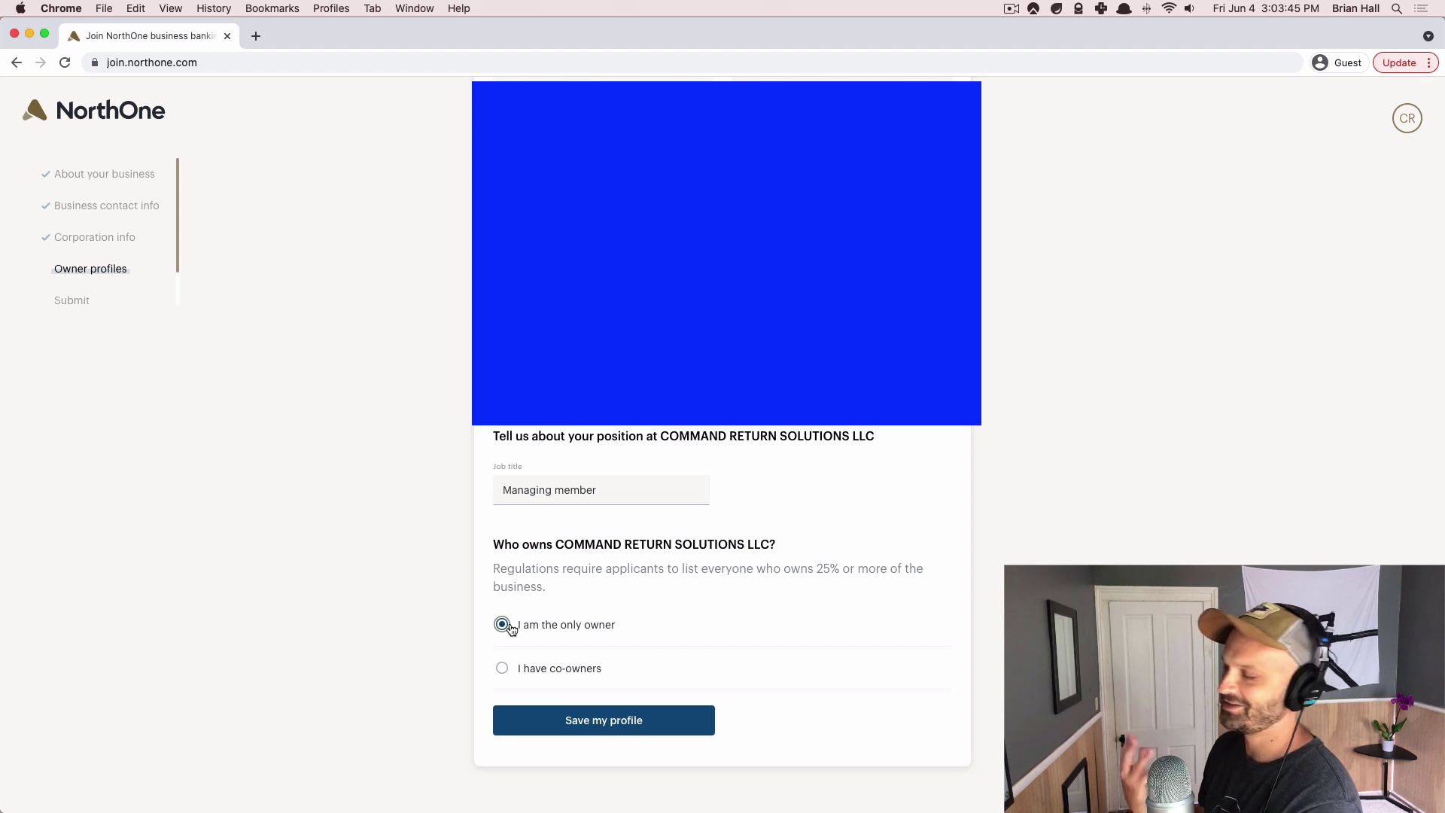
pyautogui.click(603, 722)
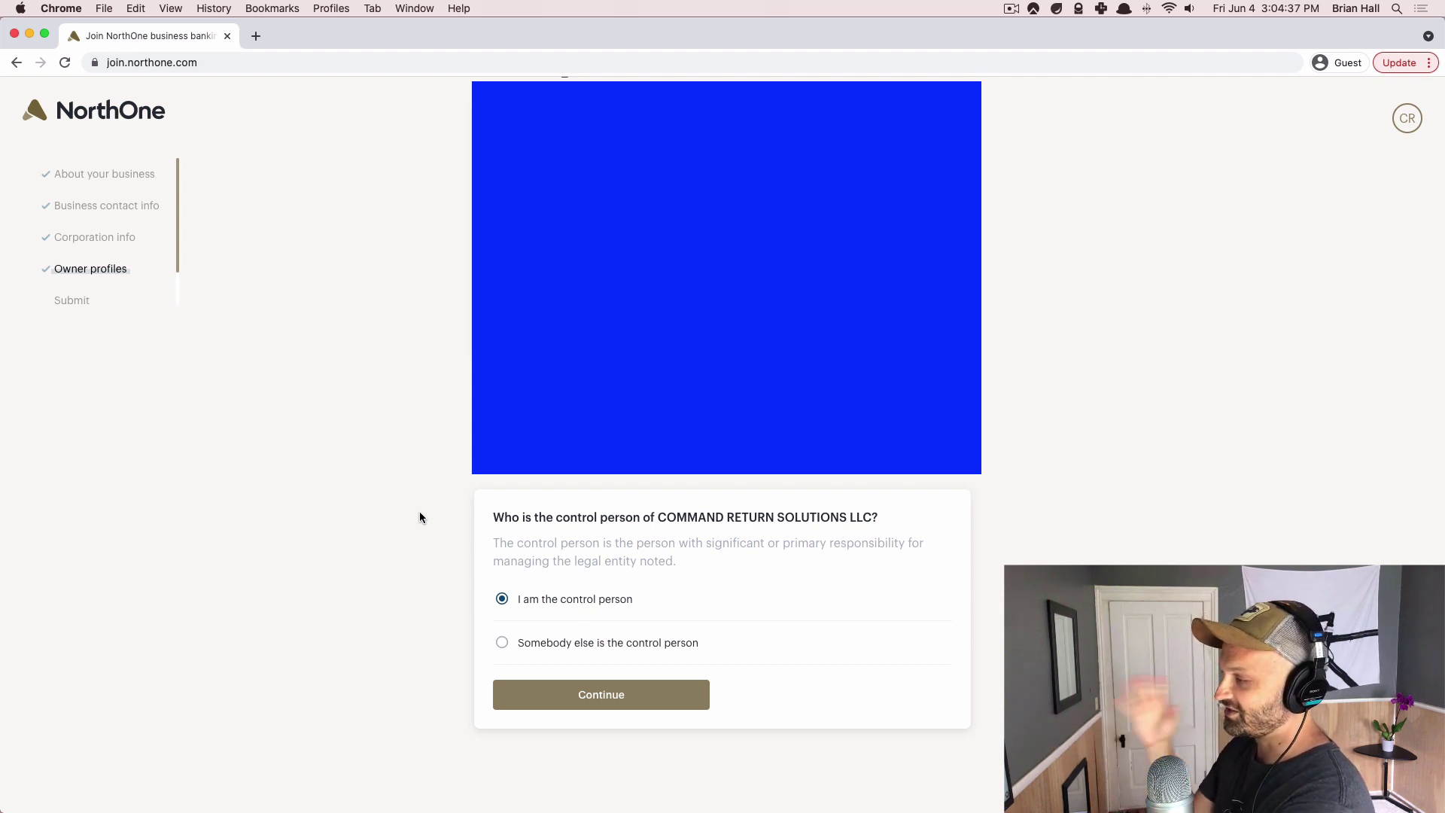
# Confirm yourself as control person, certify the information, and submit with 'I'm ready!'
pyautogui.click(598, 698)
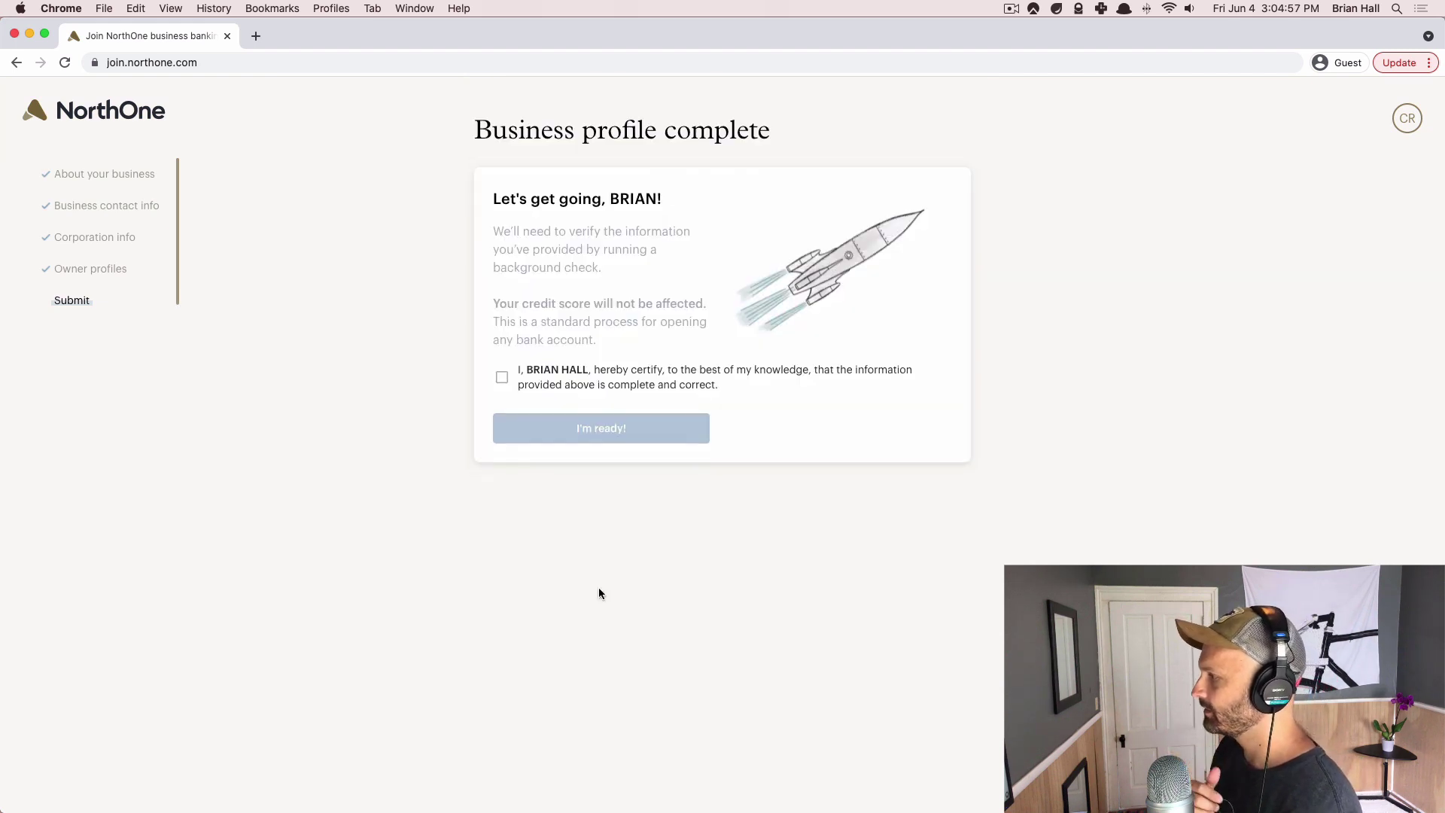
pyautogui.click(501, 377)
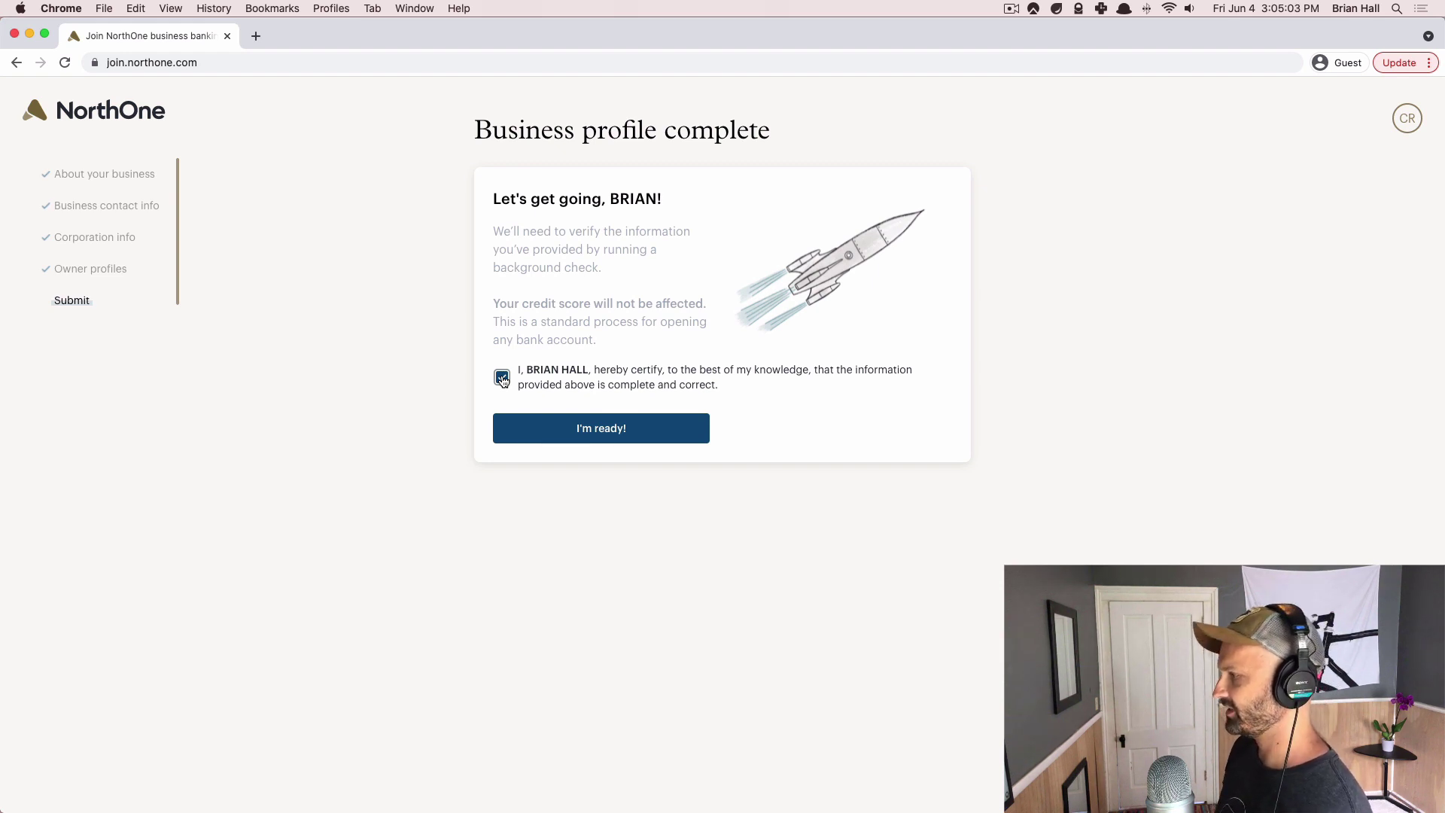
pyautogui.click(603, 435)
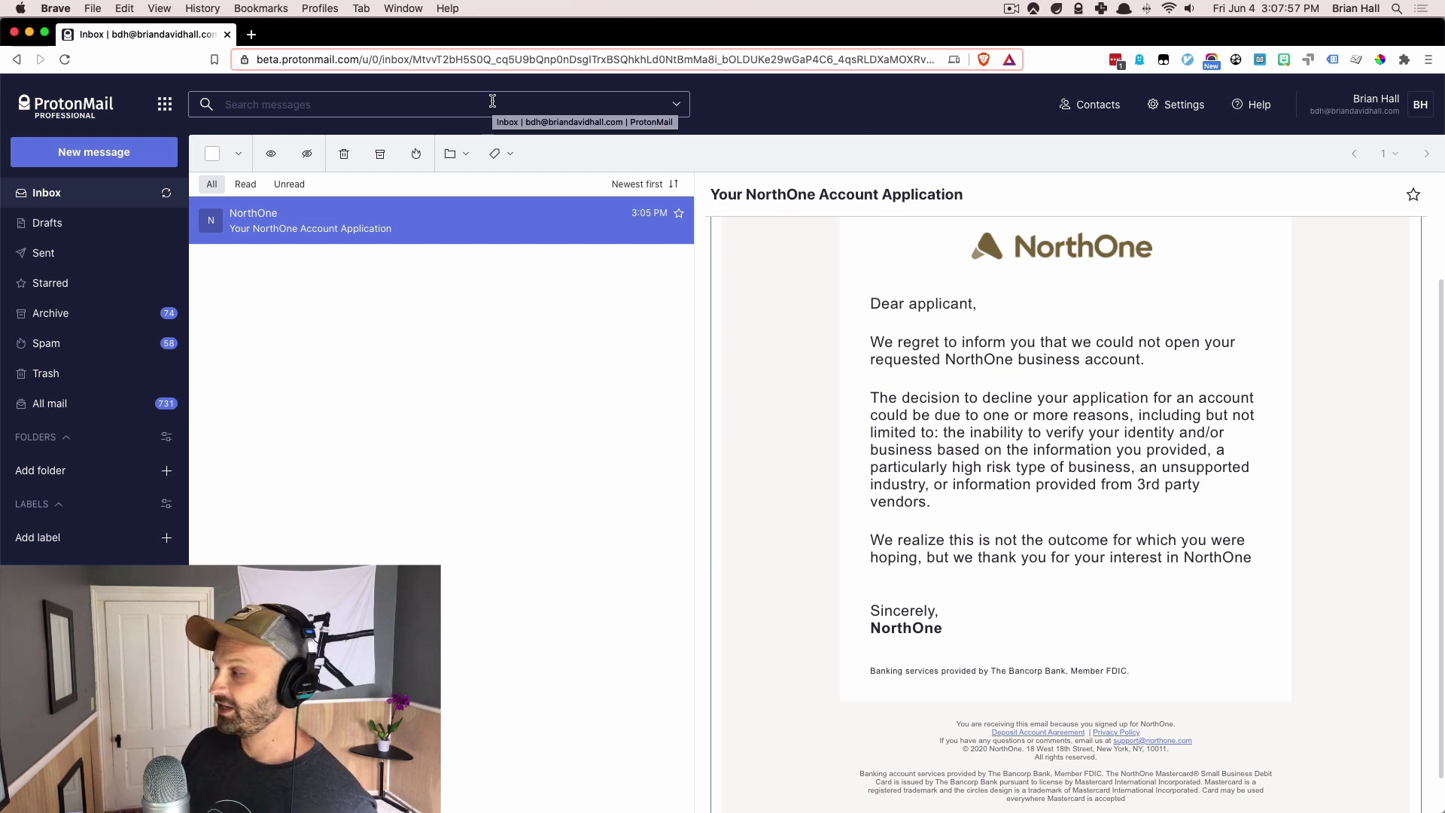
# Highlight the 'The decision to decline…' paragraph listing the decline reasons
pyautogui.tripleClick(927, 398)
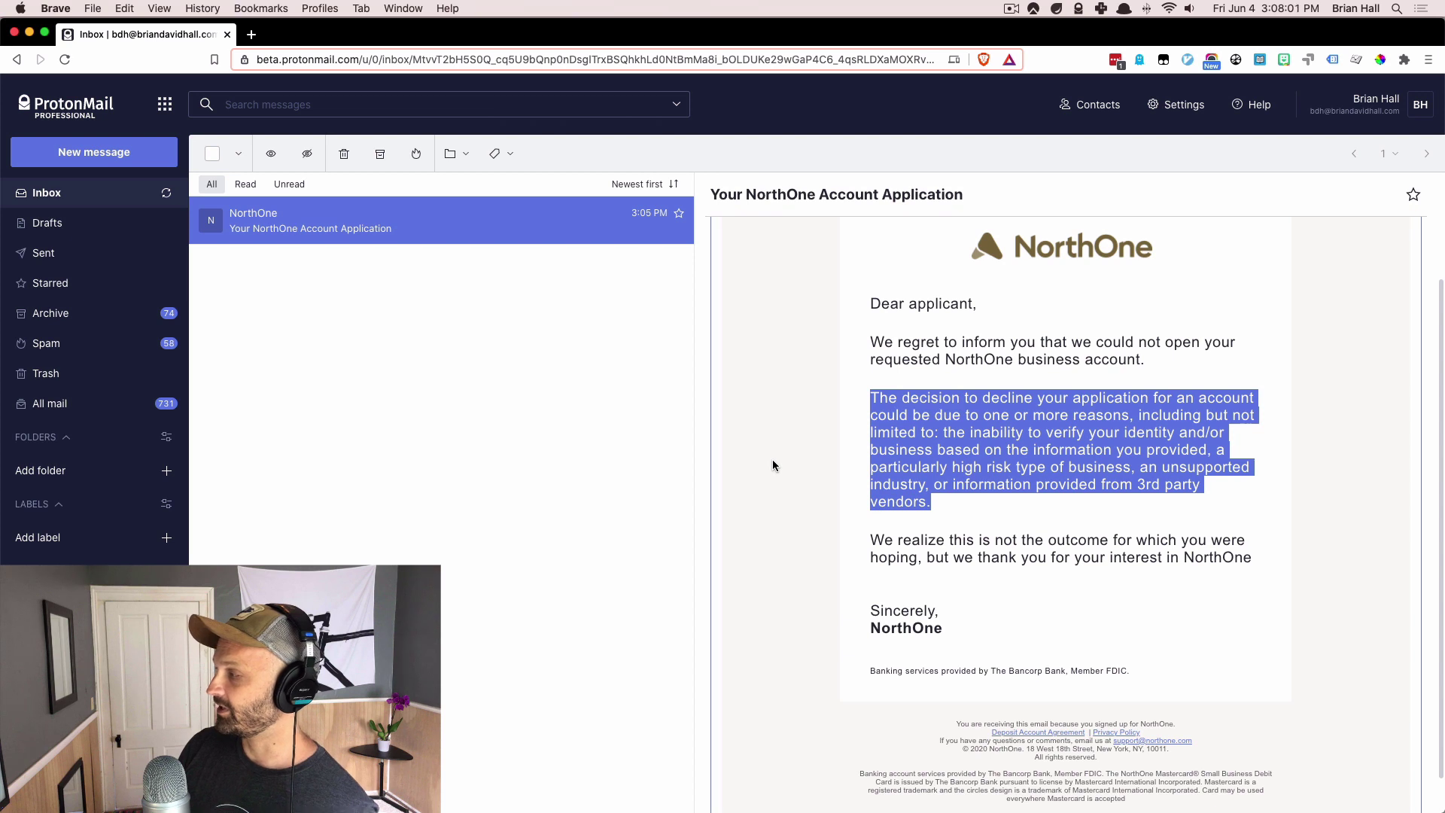